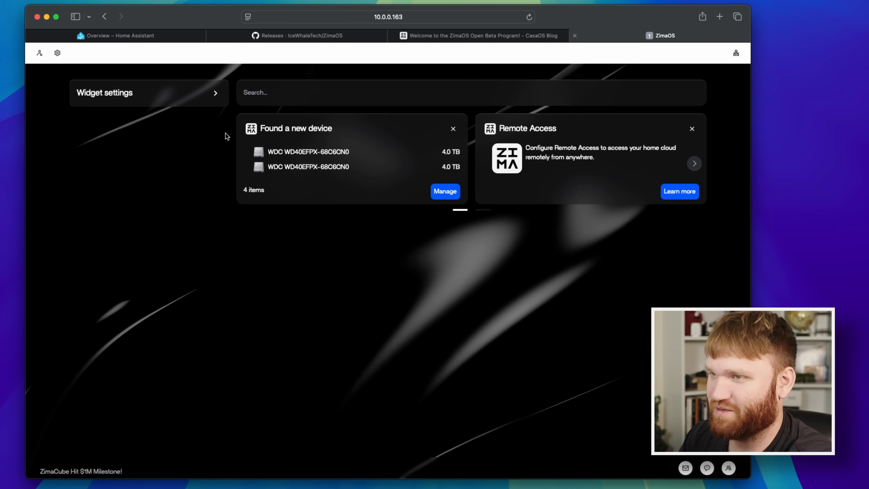
# Open storage management for the newly found devices and look over the list of newly inserted disks.
pyautogui.click(443, 192)
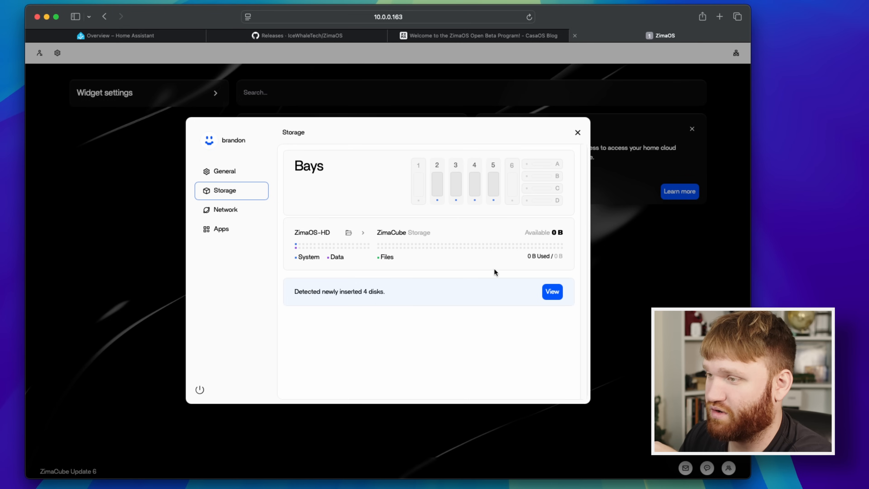
pyautogui.moveTo(291, 294); pyautogui.dragTo(431, 299)
pyautogui.click(432, 300)
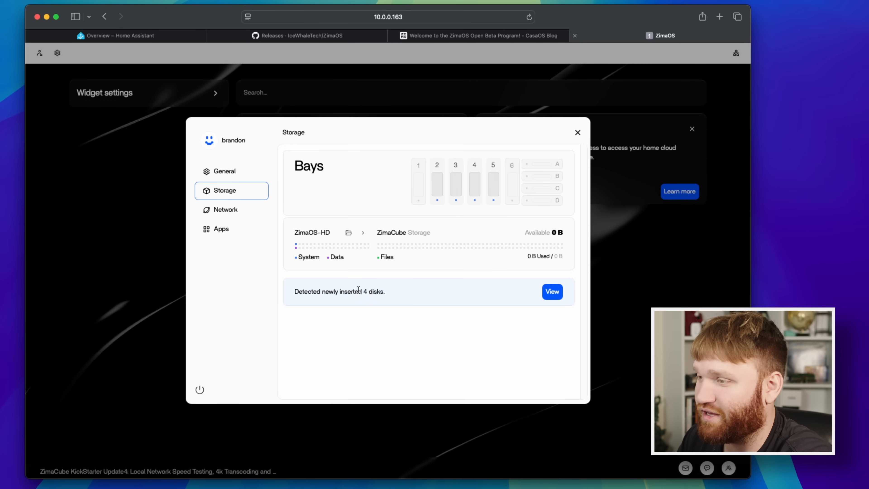
pyautogui.click(552, 292)
pyautogui.scroll(-1, 349, 301)
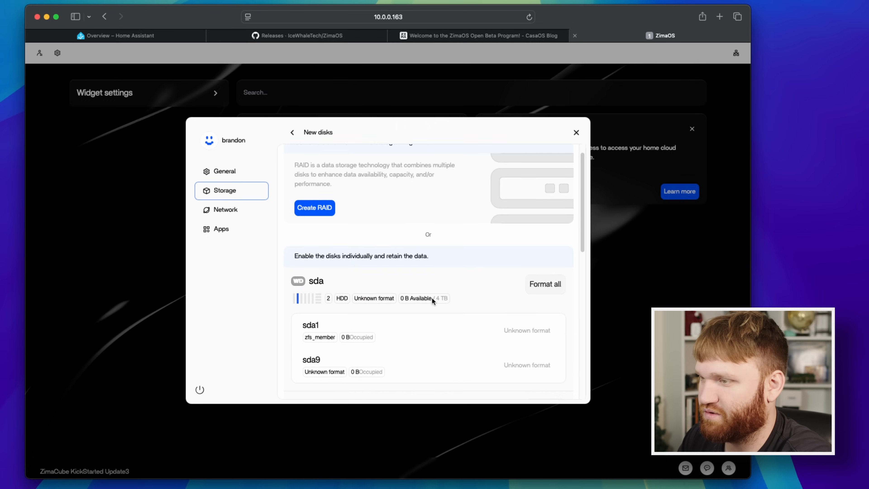
pyautogui.scroll(1, 309, 224)
# Start creating a RAID array from the new disks and choose RAID5 as its type.
pyautogui.click(317, 184)
pyautogui.click(565, 251)
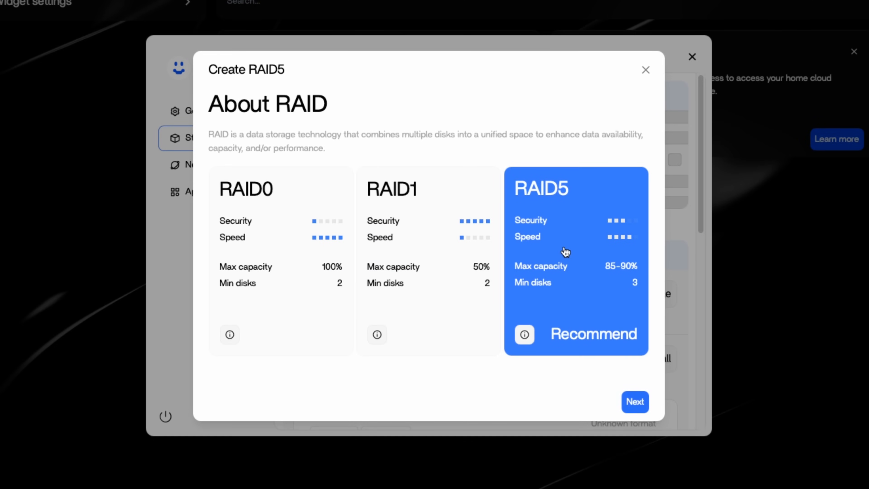
pyautogui.click(637, 404)
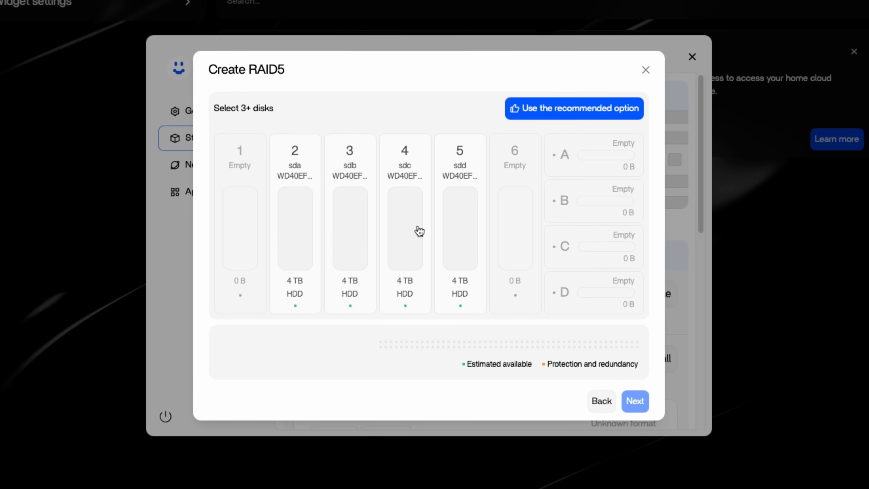
# Select the four 4 TB disks in bays 2 to 5 for the RAID5 array and continue.
pyautogui.click(287, 208)
pyautogui.click(357, 210)
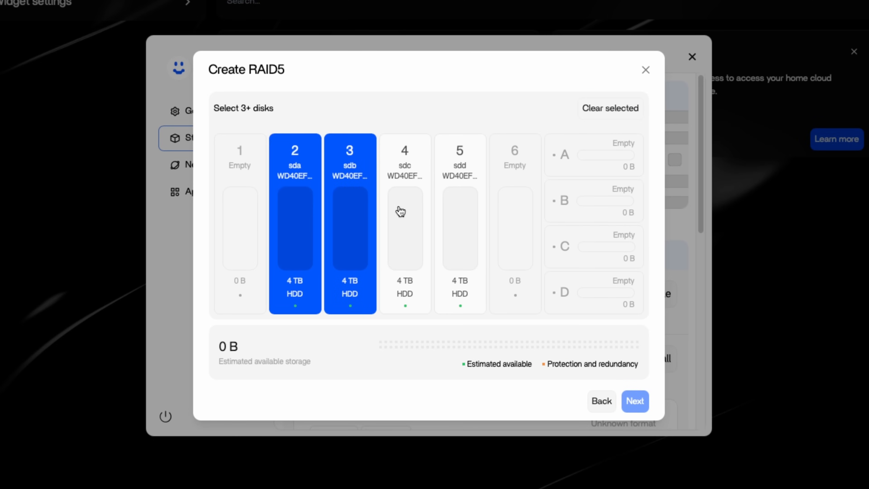
pyautogui.click(399, 210)
pyautogui.click(473, 207)
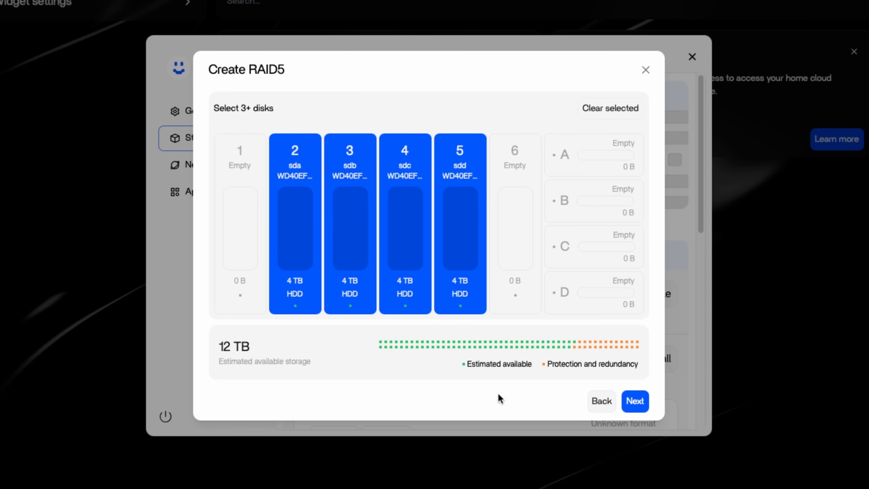
pyautogui.click(634, 401)
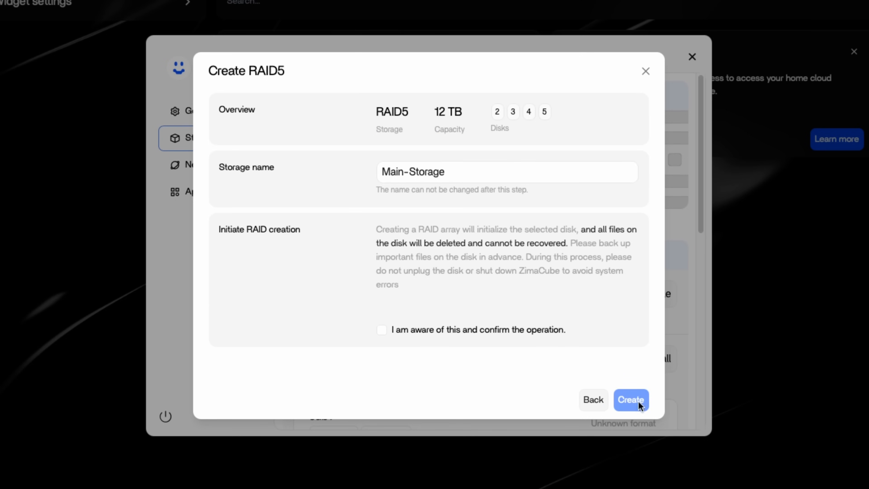
# Name the storage "pool", acknowledge the data deletion warning and create the RAID5 array.
pyautogui.moveTo(452, 171); pyautogui.dragTo(257, 164)
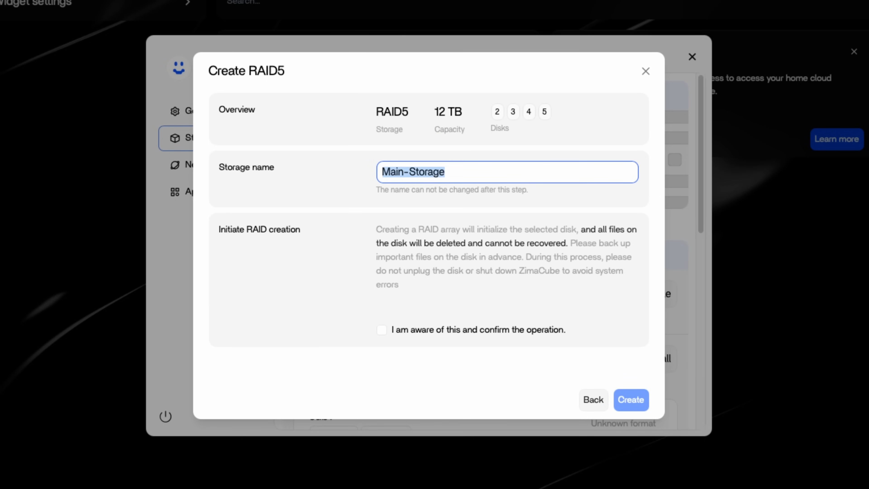
pyautogui.write('pool')
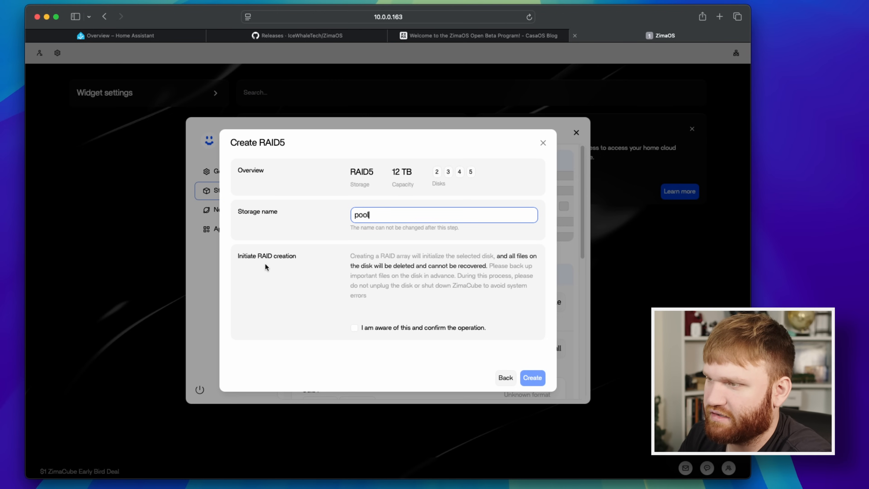
pyautogui.click(355, 328)
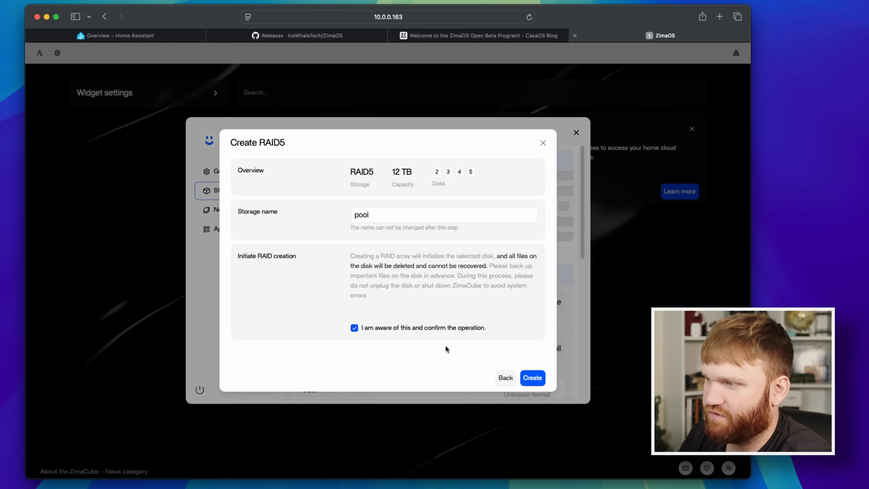
pyautogui.click(532, 378)
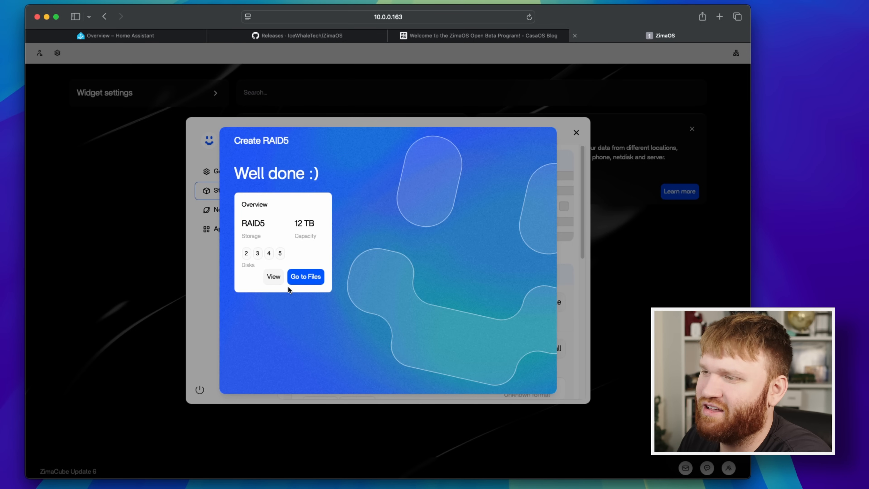
# Go to Files from the finished RAID setup and view the contents of the ZimaOS-HD and pool storages.
pyautogui.click(306, 276)
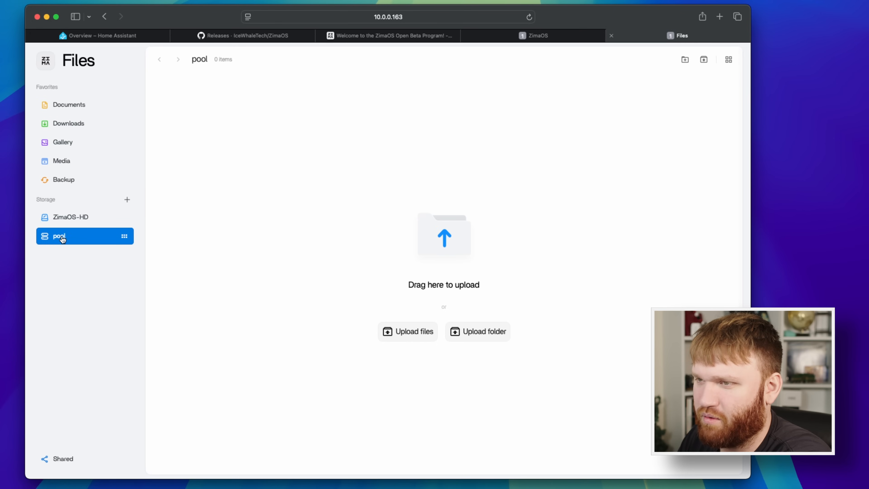
pyautogui.click(71, 218)
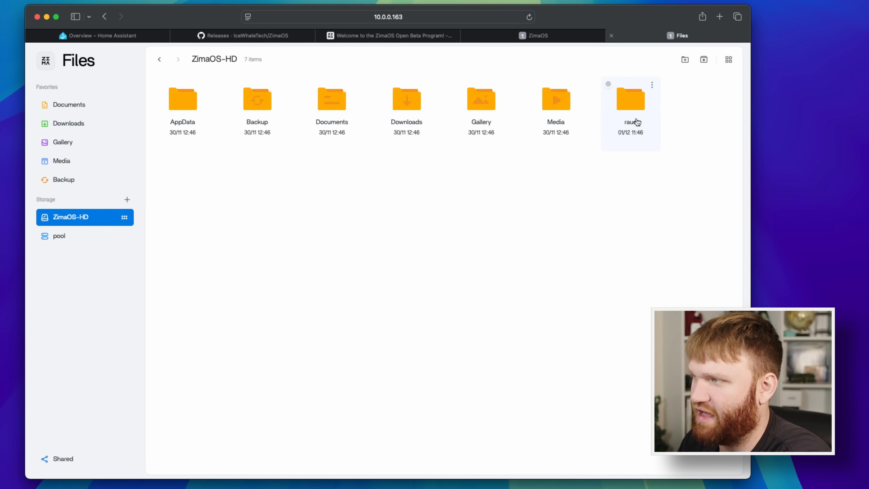
pyautogui.click(86, 240)
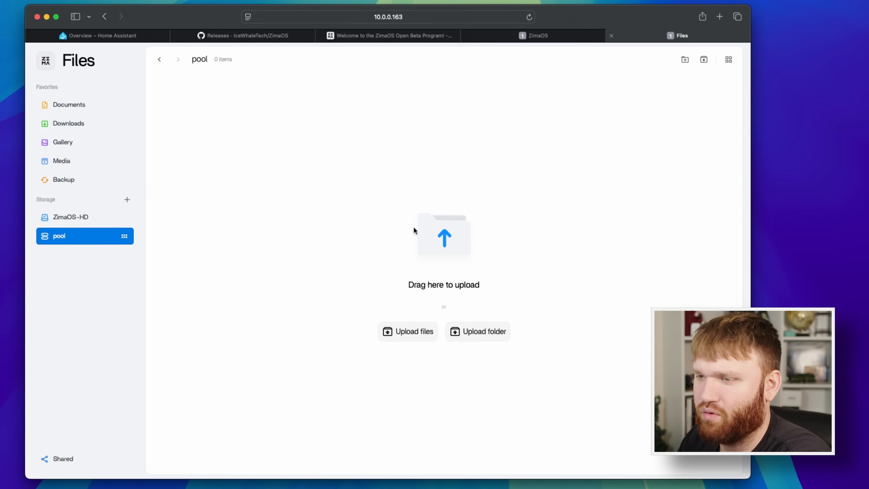
# Start adding a LAN storage connection with the server address 10.0.0.83.
pyautogui.click(127, 200)
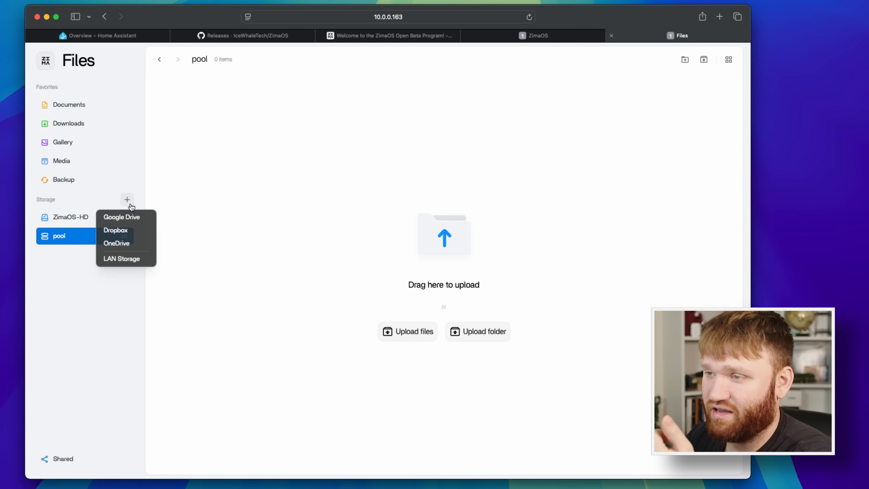
pyautogui.click(136, 259)
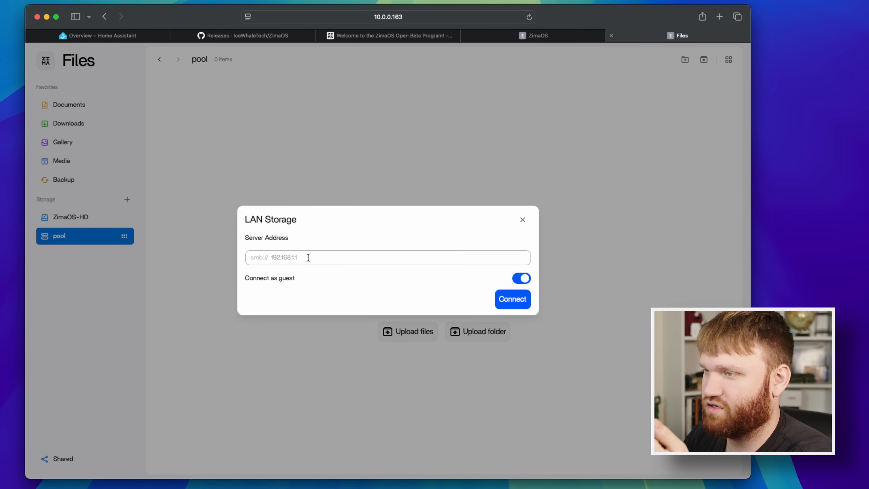
pyautogui.click(307, 257)
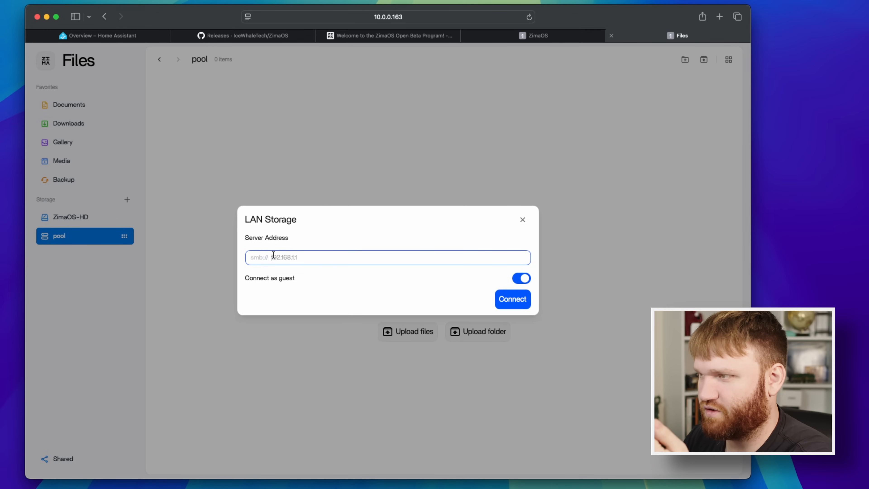
pyautogui.write('10.0.')
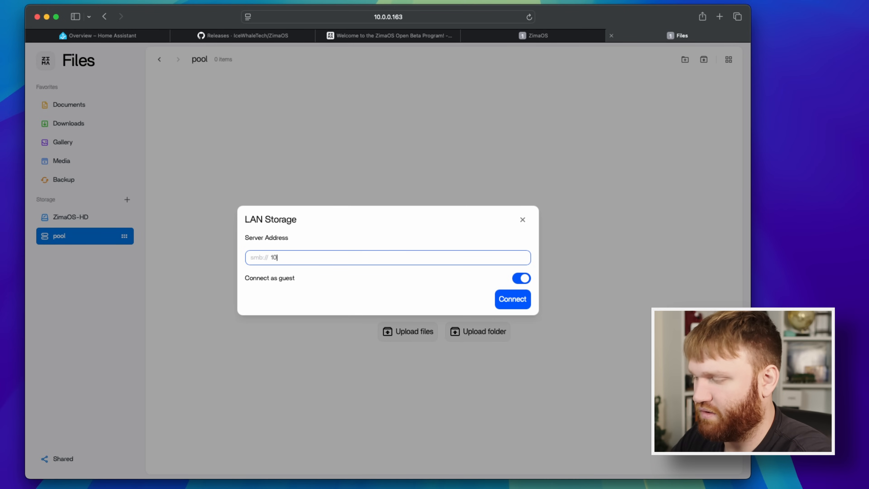
pyautogui.write('0.')
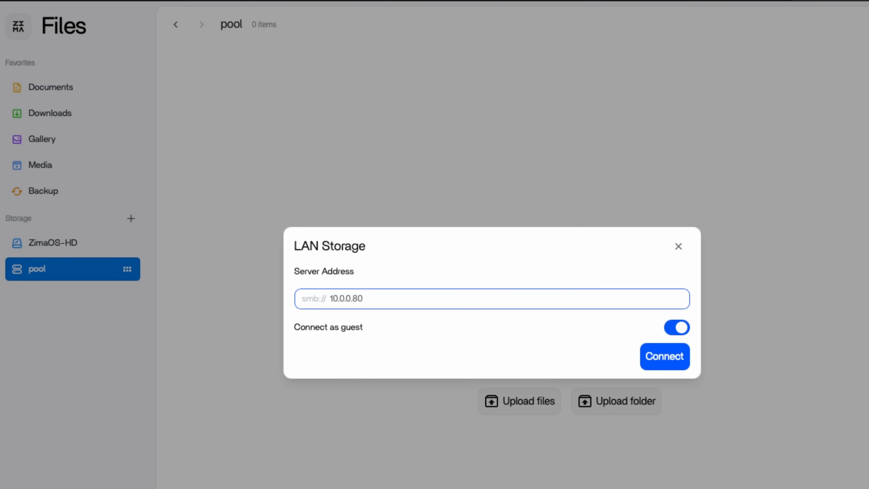
pyautogui.write('83')
# Disable connecting as guest, enter the account's username and password, and connect to the LAN storage.
pyautogui.click(667, 330)
pyautogui.click(448, 323)
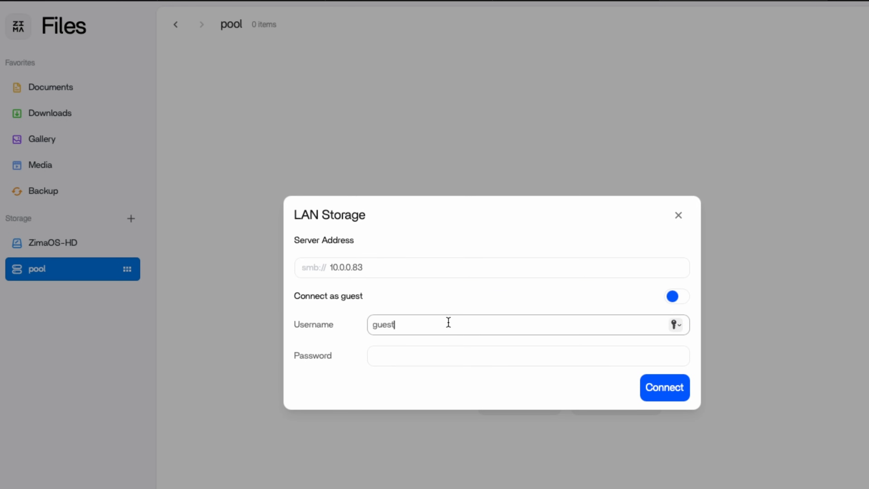
pyautogui.moveTo(448, 322); pyautogui.dragTo(279, 311)
pyautogui.write('brandon')
pyautogui.press('Tab')
pyautogui.write('••••••••')
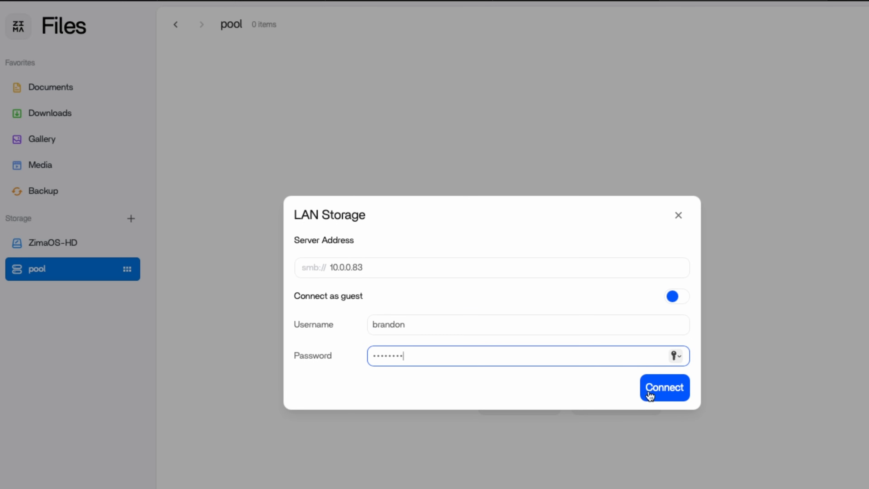
pyautogui.click(650, 390)
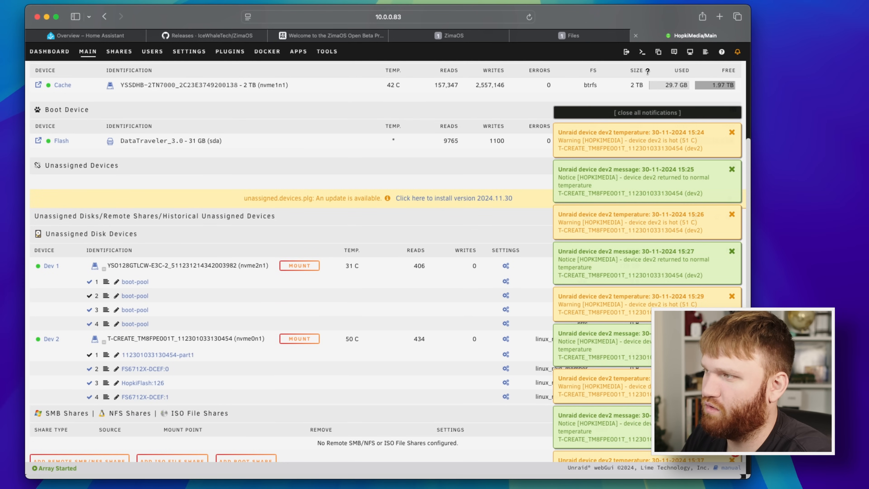
# On the Unraid server's Main page, close all notifications and examine the unassigned disk devices and the SMB, NFS and ISO shares.
pyautogui.click(671, 113)
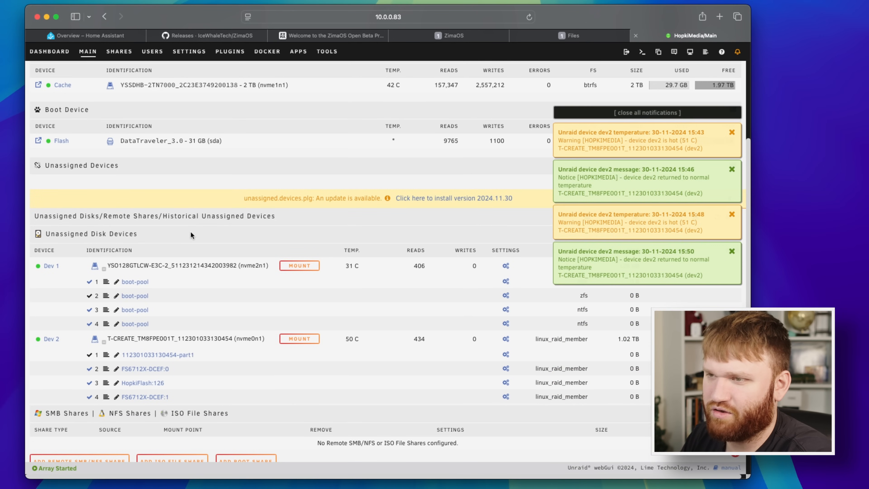
pyautogui.scroll(-1, 190, 232)
pyautogui.moveTo(133, 218); pyautogui.dragTo(125, 217)
pyautogui.moveTo(151, 85); pyautogui.dragTo(16, 90)
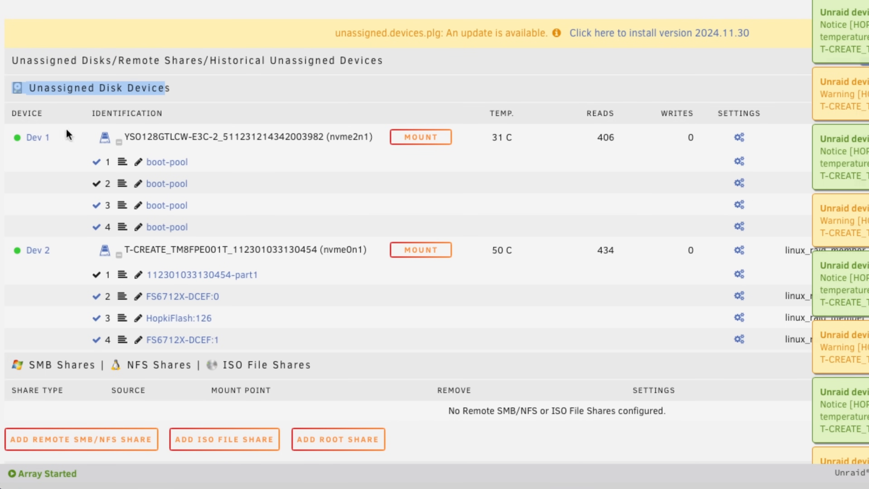
pyautogui.moveTo(45, 366); pyautogui.dragTo(272, 373)
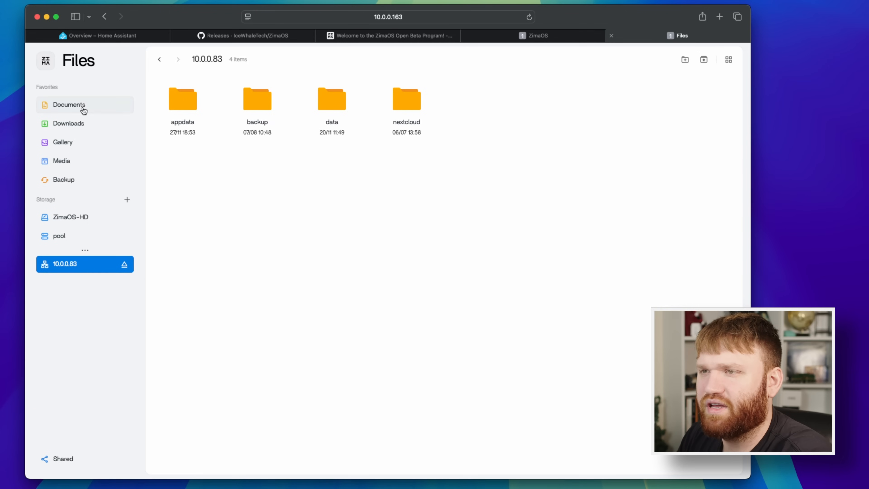
# In ZimaOS Files, look through the Documents, Downloads, Gallery, Media and Backup favorites.
pyautogui.click(81, 106)
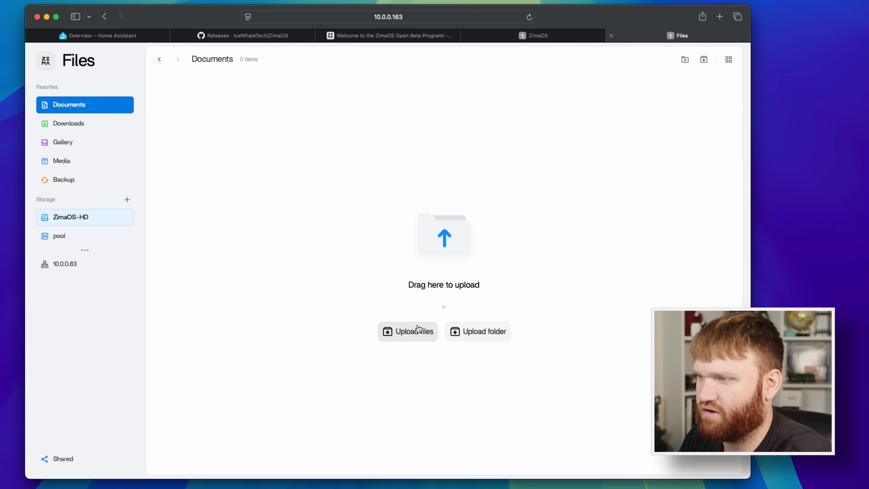
pyautogui.click(83, 126)
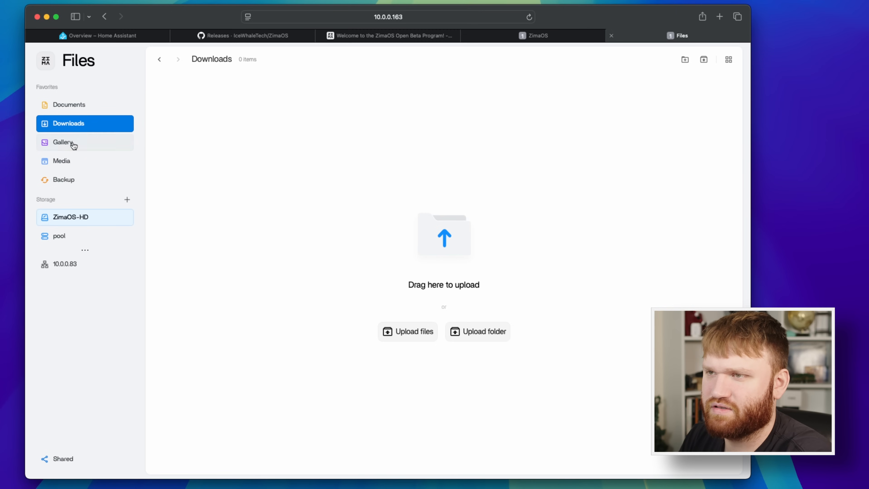
pyautogui.click(73, 143)
pyautogui.click(83, 163)
pyautogui.click(85, 180)
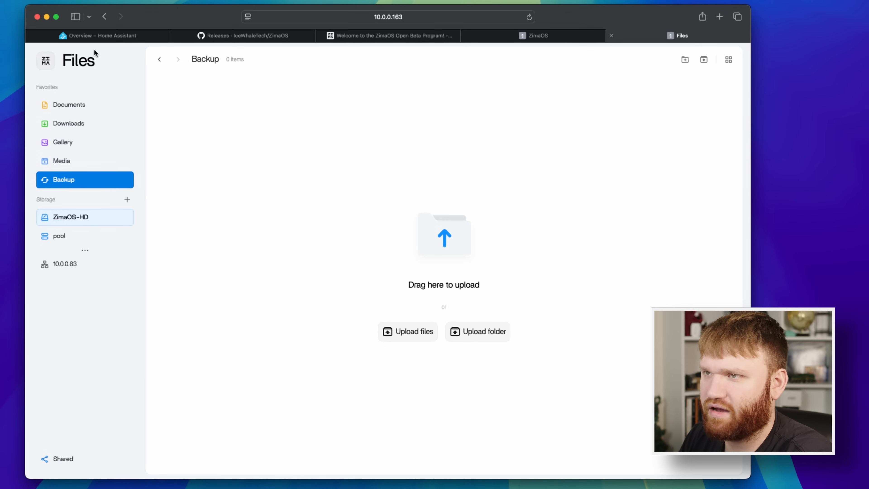
# Return to the ZimaOS dashboard, check where the File Management card leads, and go back to the dashboard.
pyautogui.click(44, 62)
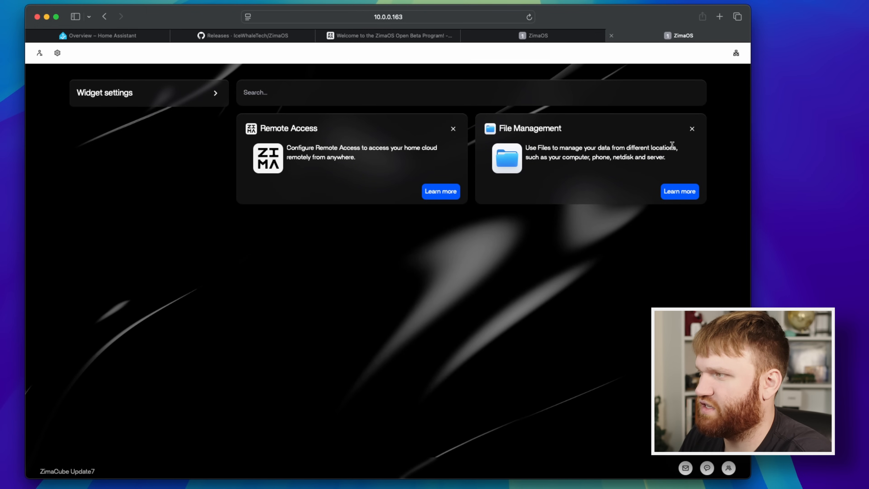
pyautogui.click(680, 190)
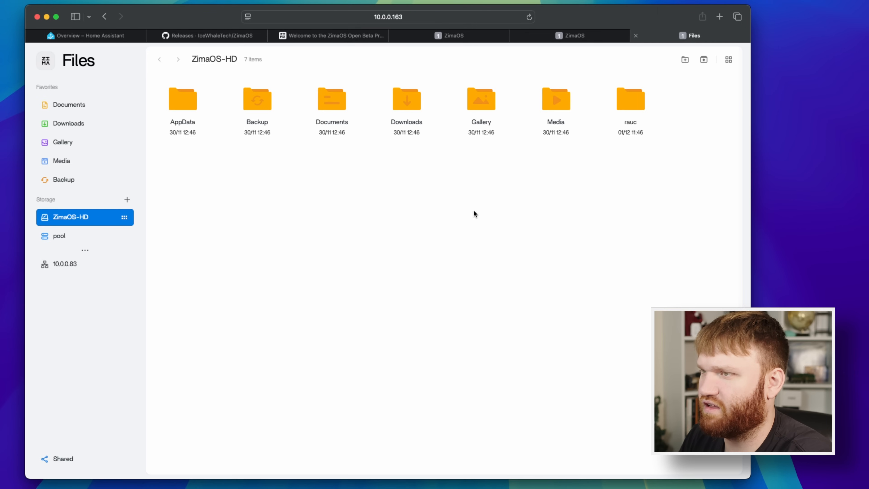
pyautogui.click(44, 65)
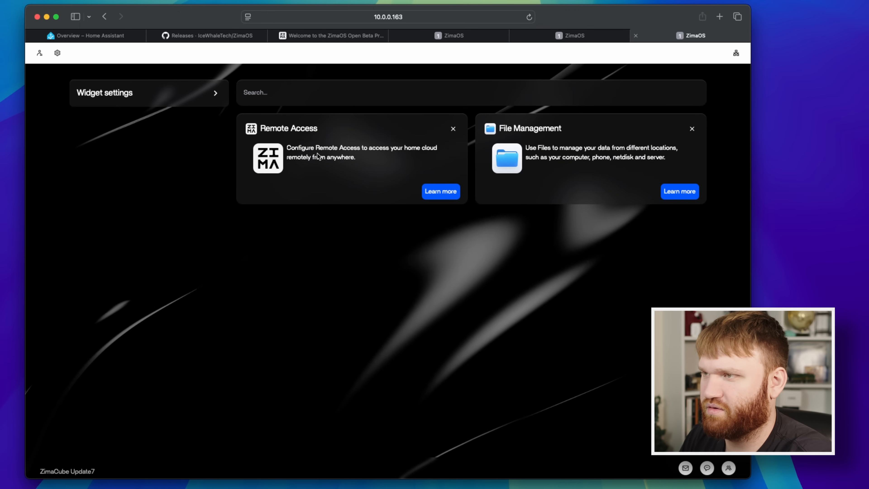
# Open the network settings from the Remote Access card and inspect the details of both Ethernet ports.
pyautogui.click(441, 192)
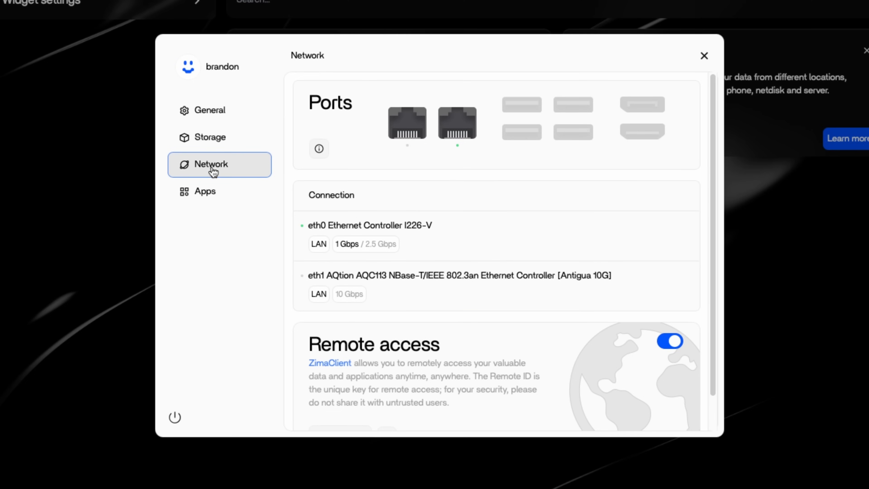
pyautogui.moveTo(401, 128)
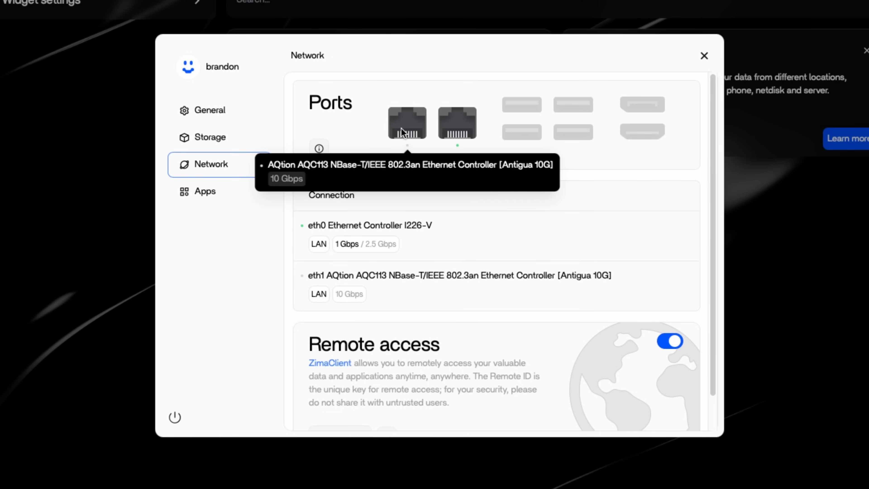
pyautogui.moveTo(452, 131)
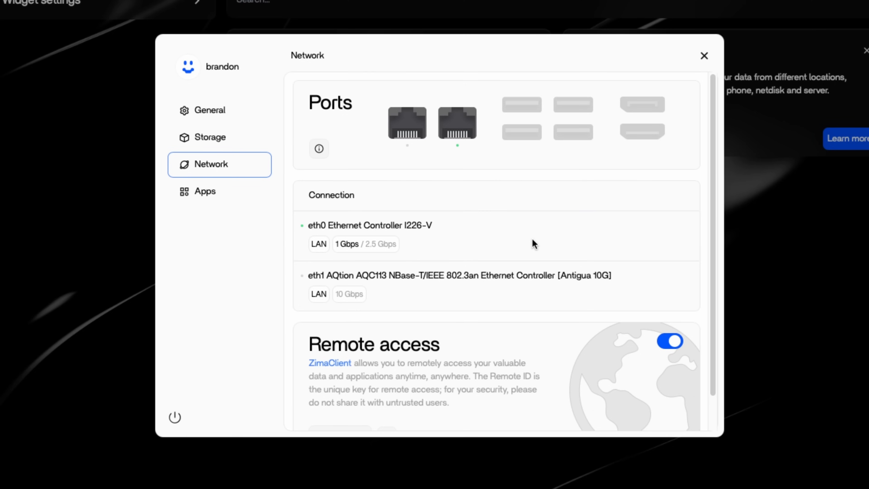
# Read the Ethernet connections and the Remote access description in the network settings, and turn remote access off.
pyautogui.scroll(-2, 527, 244)
pyautogui.moveTo(334, 187); pyautogui.dragTo(418, 189)
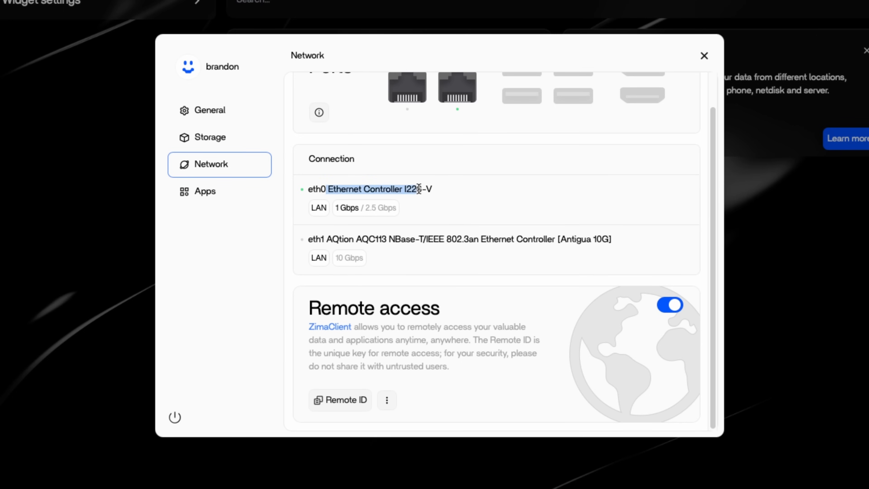
pyautogui.moveTo(401, 308); pyautogui.dragTo(348, 309)
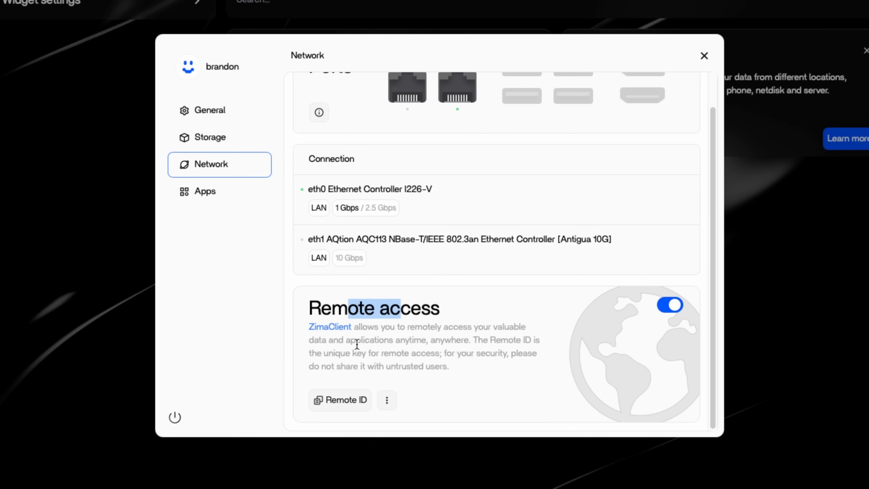
pyautogui.moveTo(456, 371); pyautogui.dragTo(308, 307)
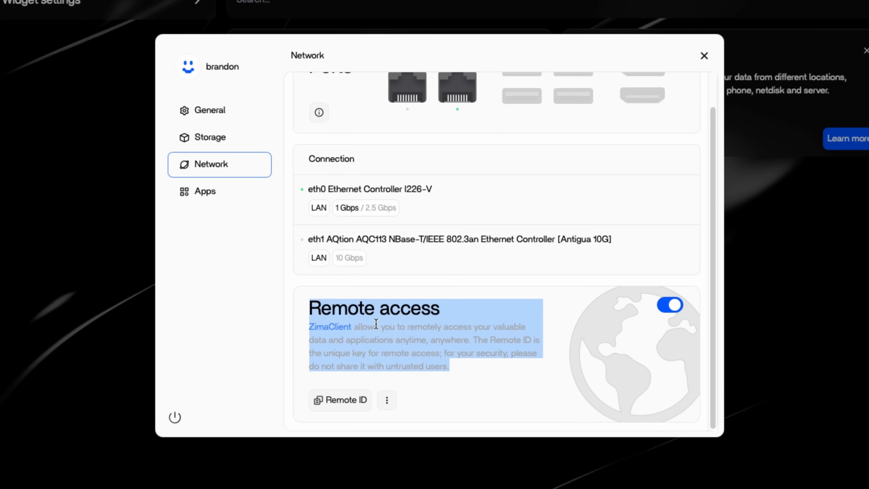
pyautogui.moveTo(458, 371); pyautogui.dragTo(309, 307)
pyautogui.click(375, 358)
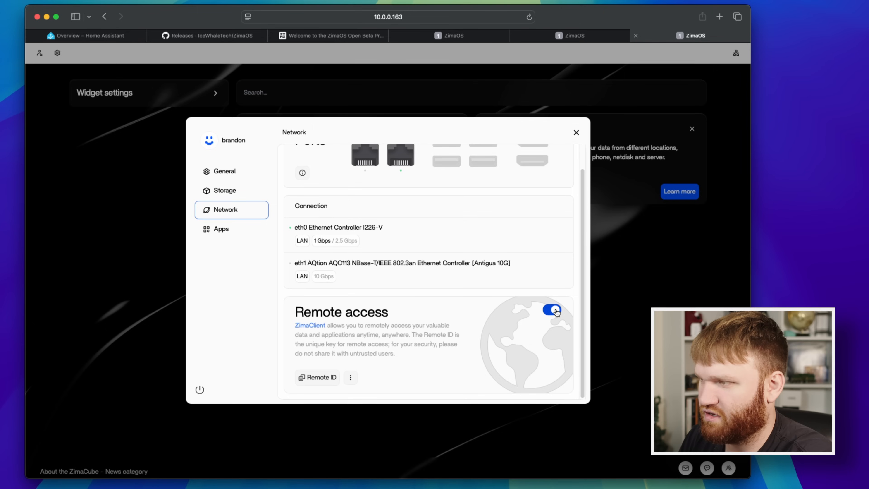
pyautogui.click(672, 307)
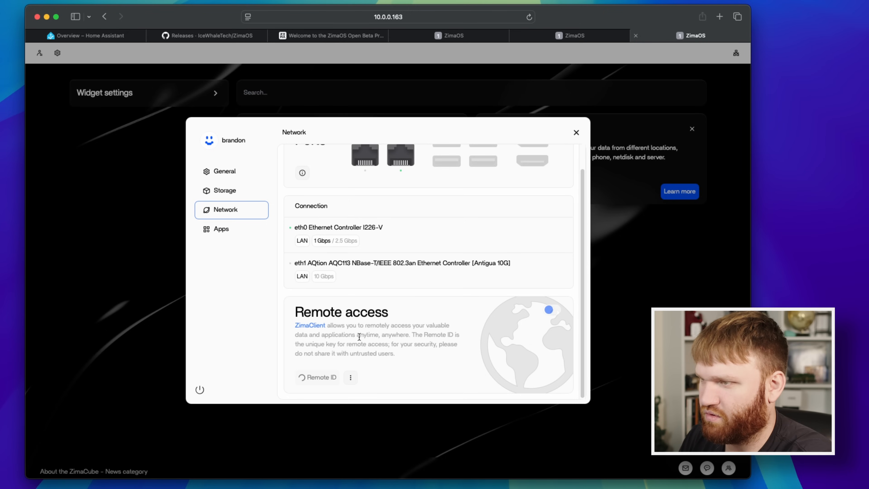
# Open the ZimaClient download page, read its instructions and platform options, and return to the ZimaOS network settings.
pyautogui.click(305, 326)
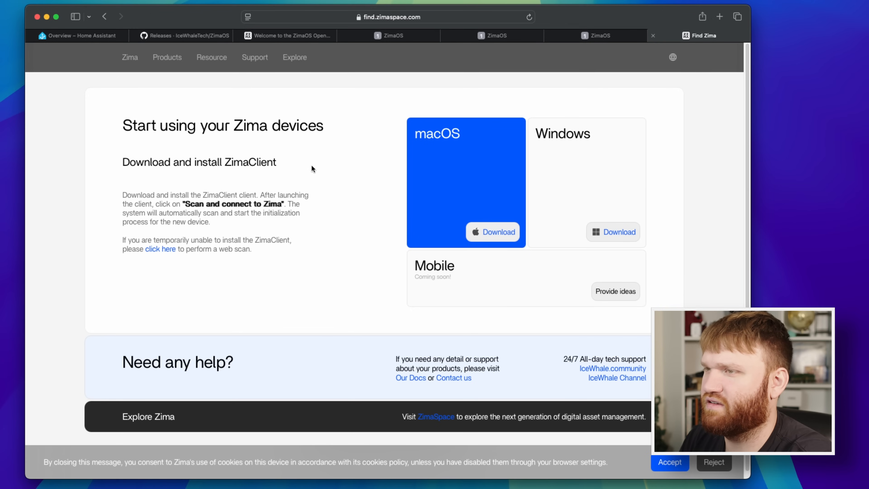
pyautogui.moveTo(123, 126); pyautogui.dragTo(290, 190)
pyautogui.moveTo(479, 268); pyautogui.dragTo(426, 258)
pyautogui.moveTo(612, 135); pyautogui.dragTo(308, 144)
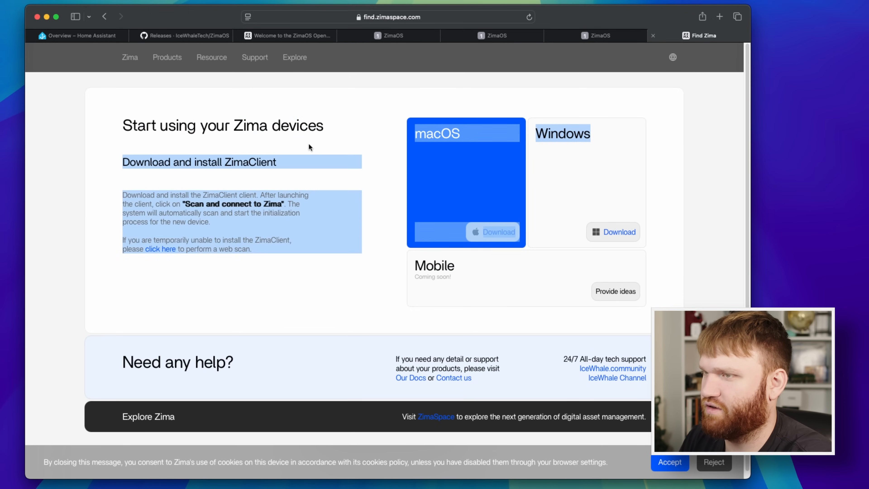
pyautogui.click(304, 144)
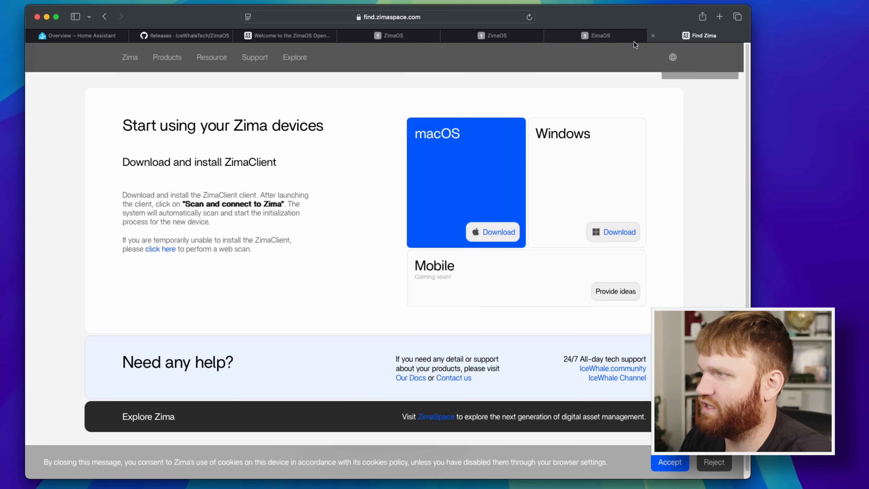
pyautogui.click(616, 35)
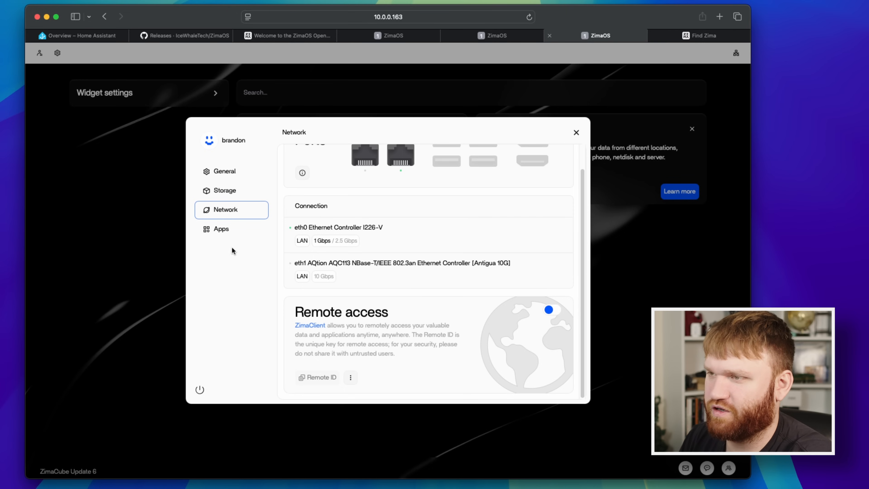
# Migrate the app data storage location to the RAID pool, confirming the migration notice, and return to the app locations.
pyautogui.click(219, 229)
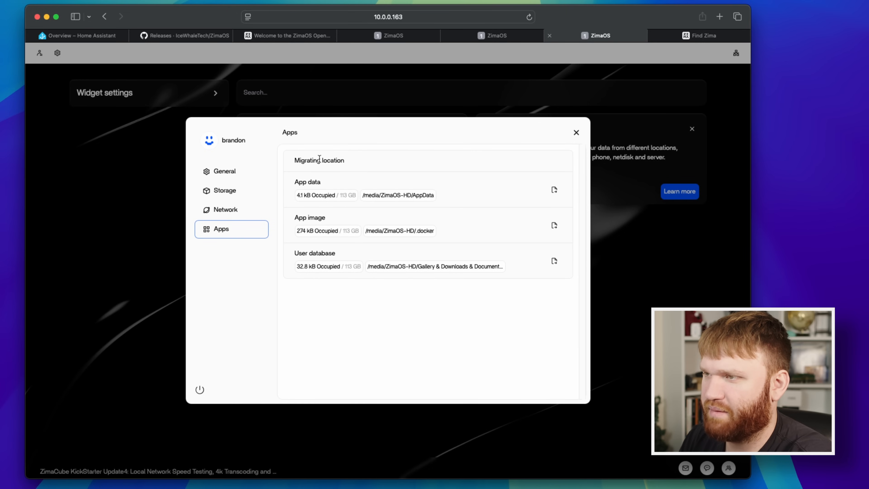
pyautogui.moveTo(299, 182); pyautogui.dragTo(327, 182)
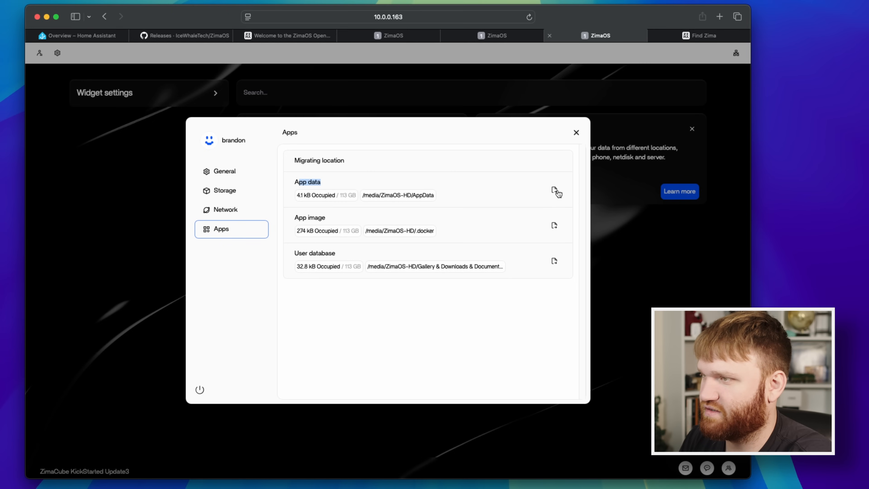
pyautogui.click(548, 193)
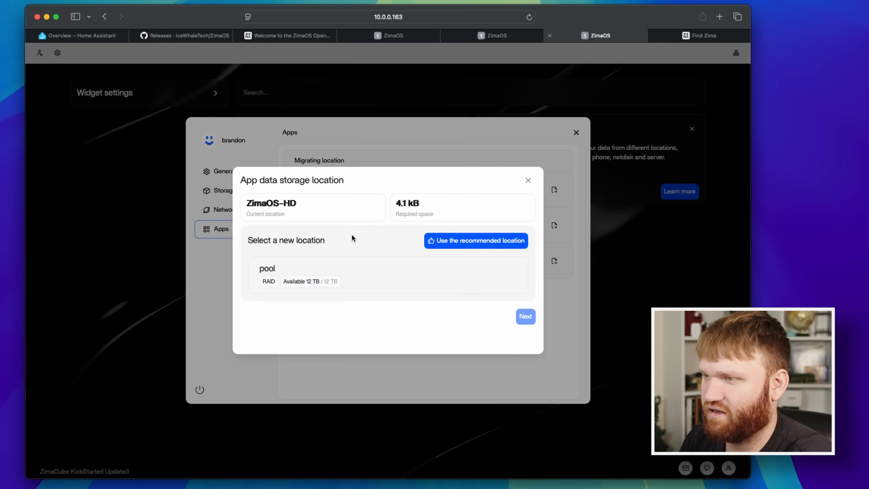
pyautogui.click(297, 271)
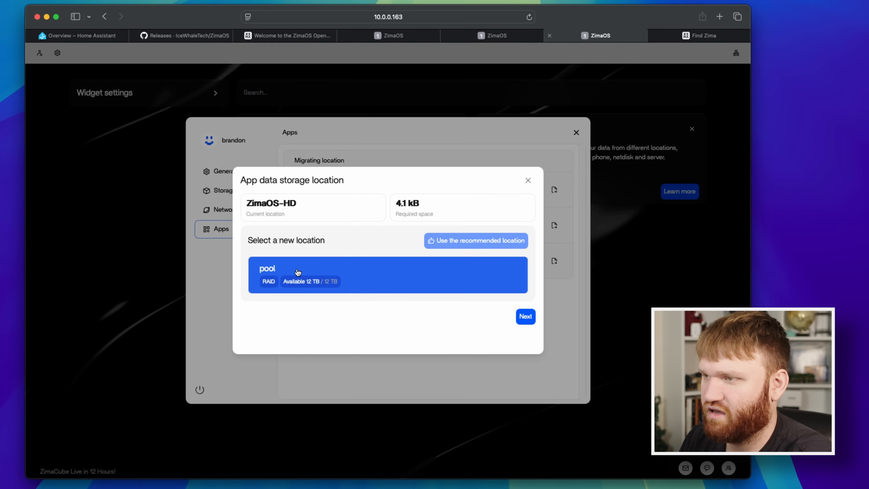
pyautogui.click(525, 316)
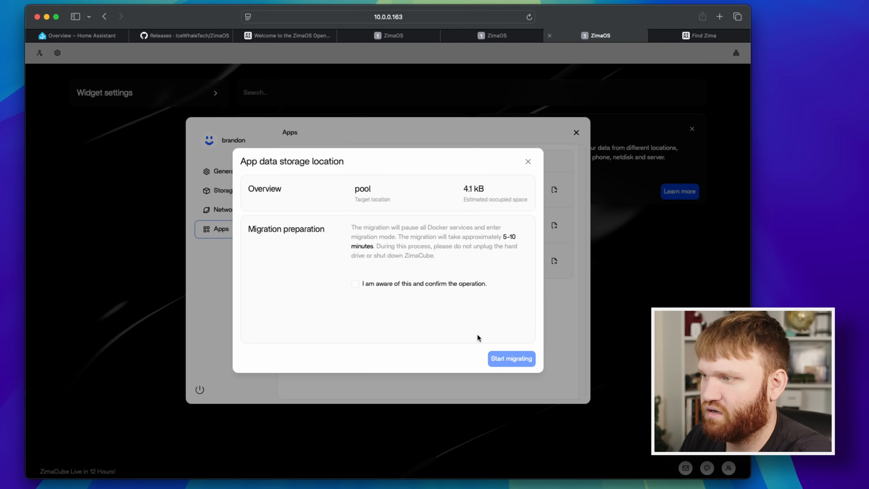
pyautogui.click(393, 283)
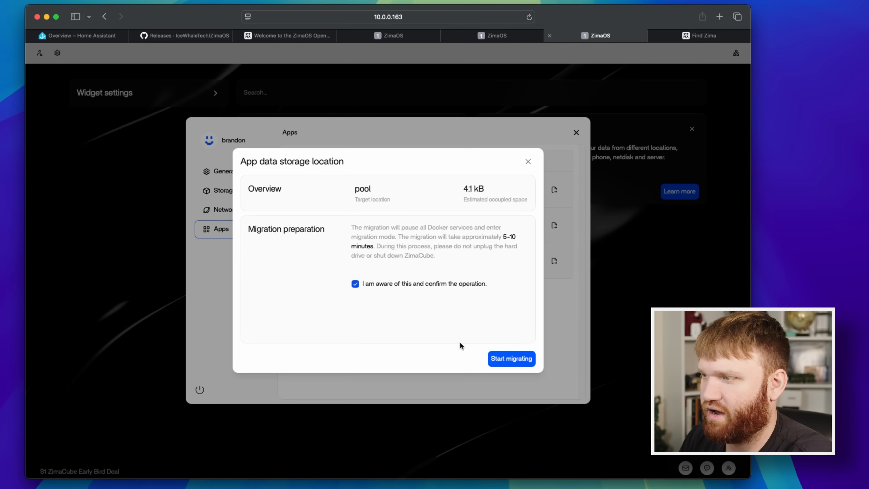
pyautogui.click(511, 359)
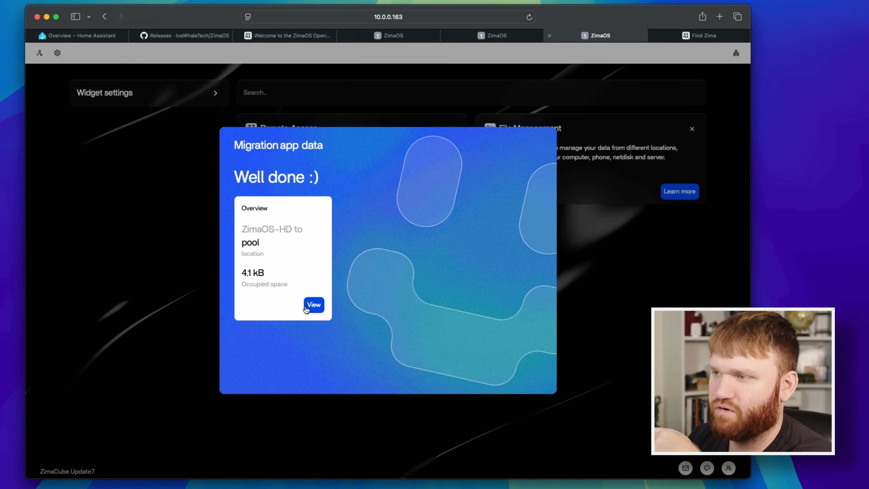
pyautogui.click(314, 304)
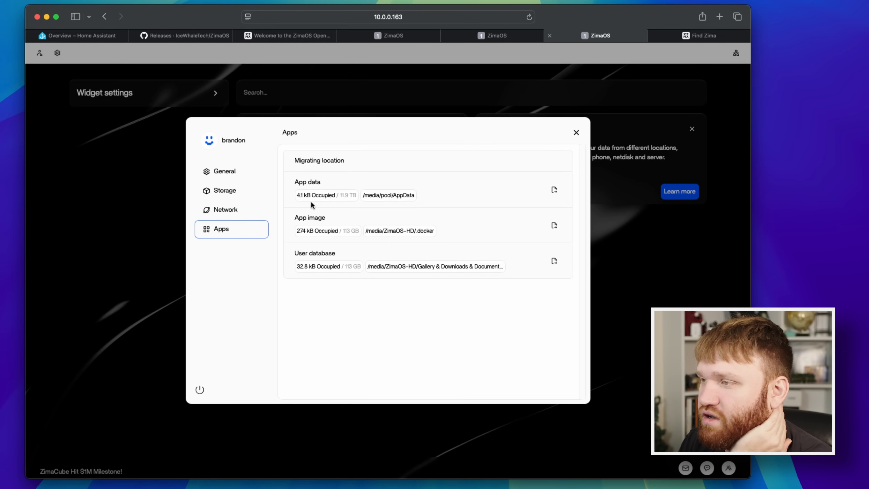
# Check the app data and app image paths and migrate the app image storage location to the RAID pool.
pyautogui.moveTo(404, 195); pyautogui.dragTo(373, 195)
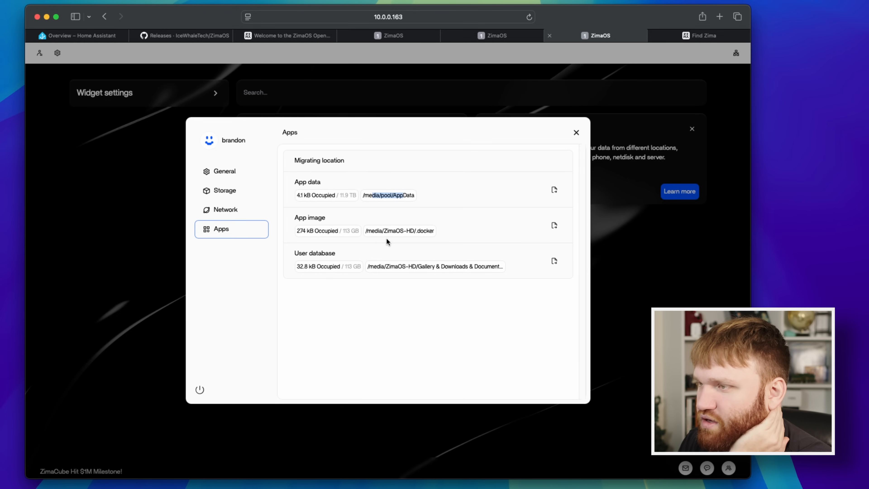
pyautogui.moveTo(376, 232); pyautogui.dragTo(416, 232)
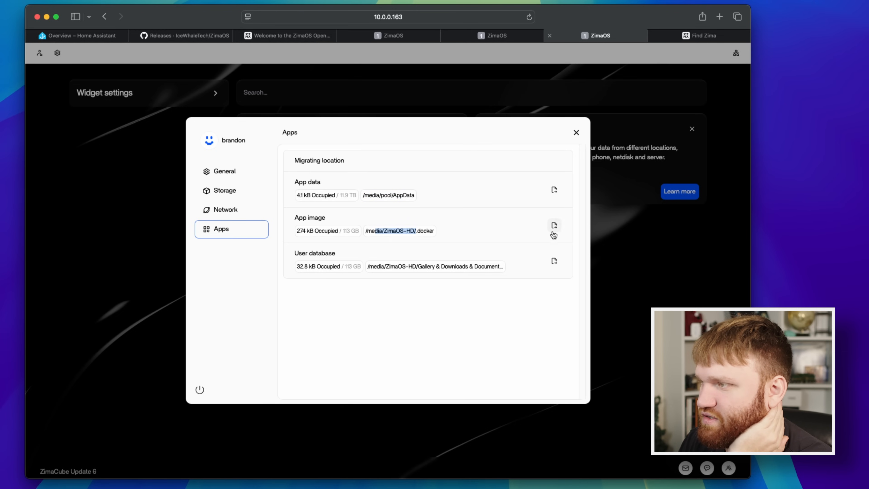
pyautogui.click(554, 225)
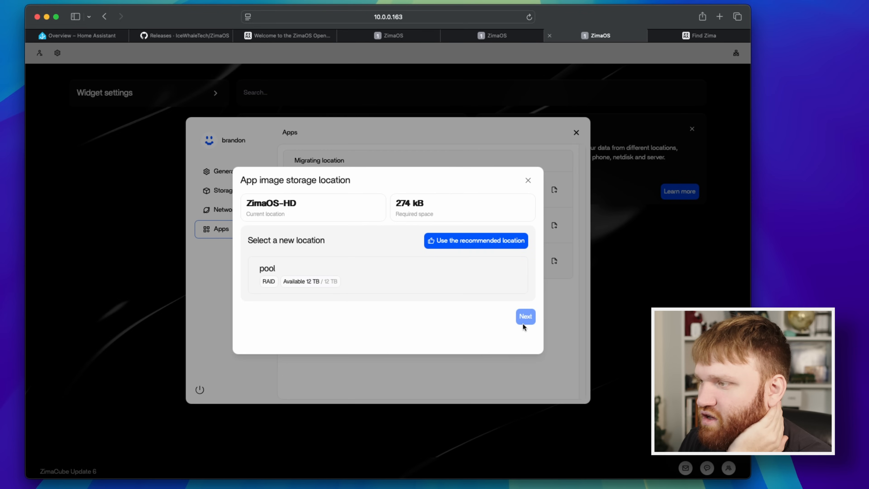
pyautogui.click(312, 271)
pyautogui.click(523, 316)
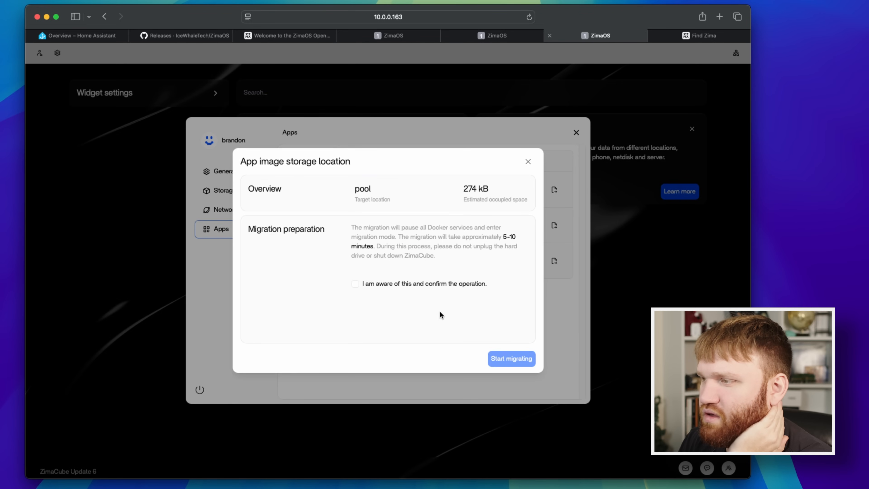
pyautogui.click(355, 283)
pyautogui.click(500, 359)
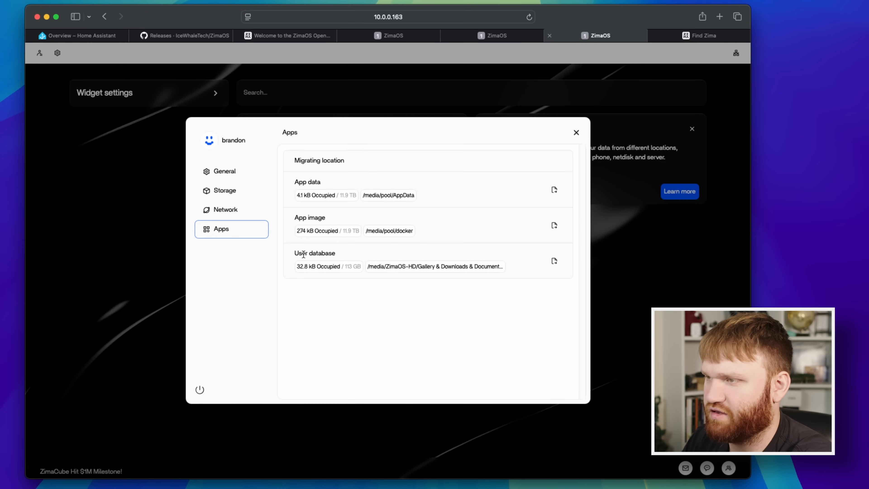
# Check the user database entry, and examine the drive bays, the M.2 slots A to D and the pool in the storage settings.
pyautogui.moveTo(303, 254); pyautogui.dragTo(352, 254)
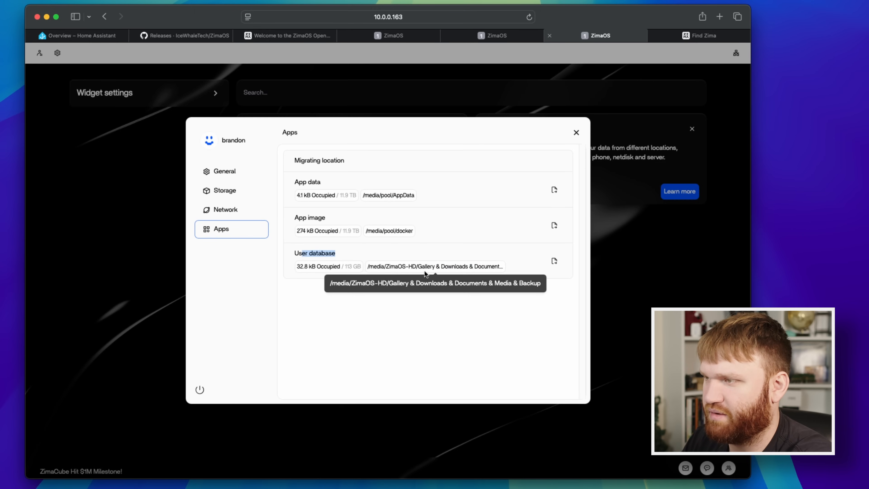
pyautogui.click(234, 215)
pyautogui.click(237, 190)
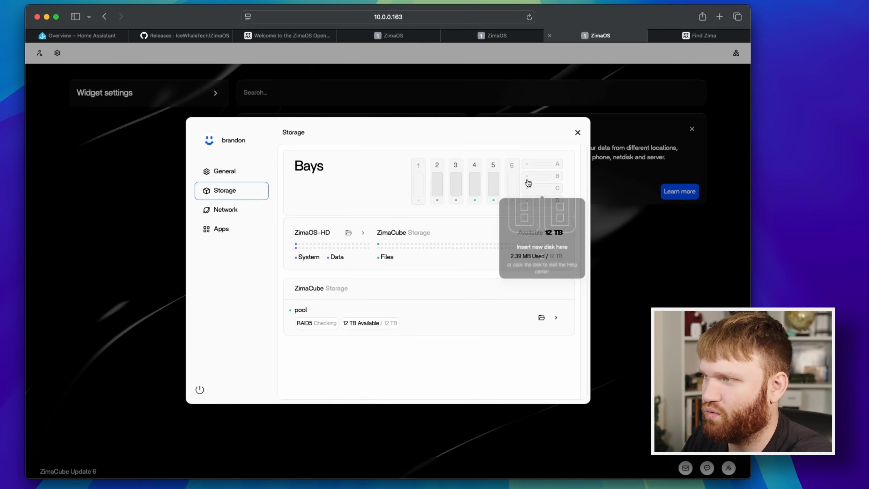
pyautogui.moveTo(512, 190)
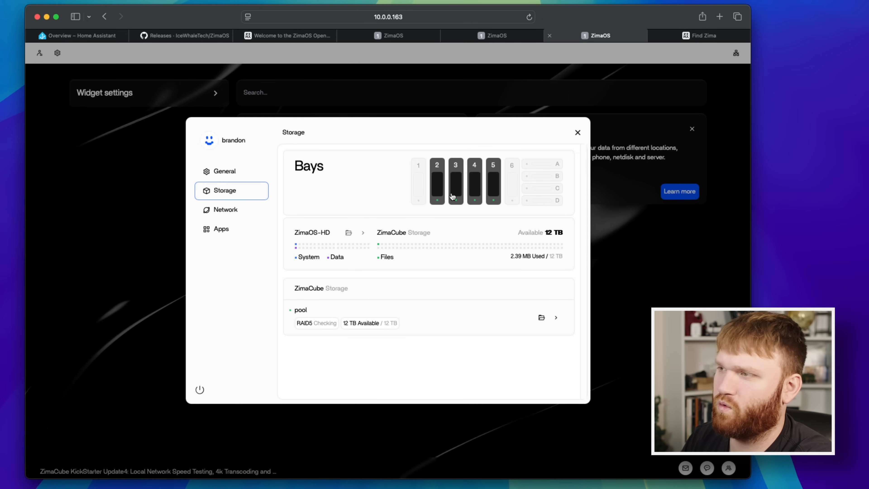
pyautogui.moveTo(543, 190)
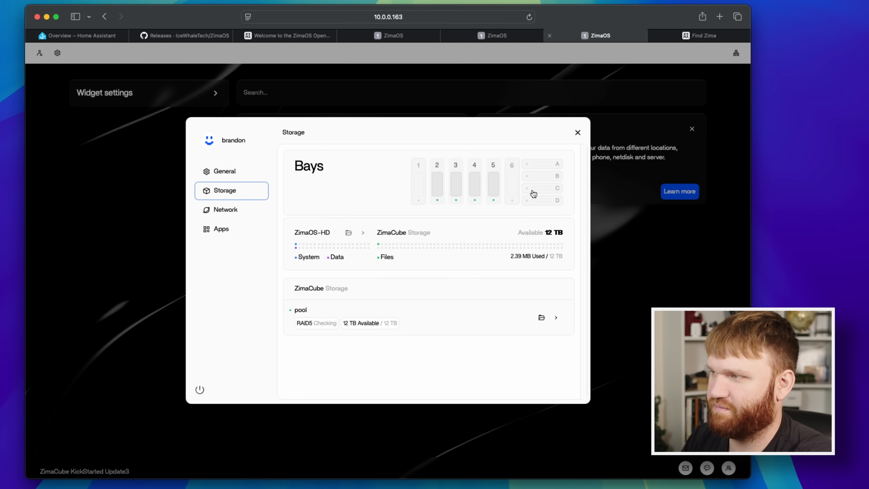
pyautogui.moveTo(541, 167)
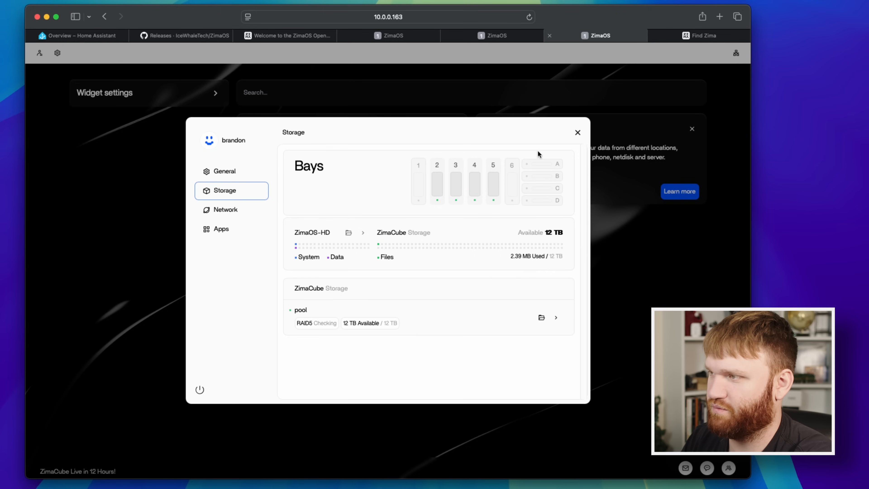
pyautogui.moveTo(570, 207)
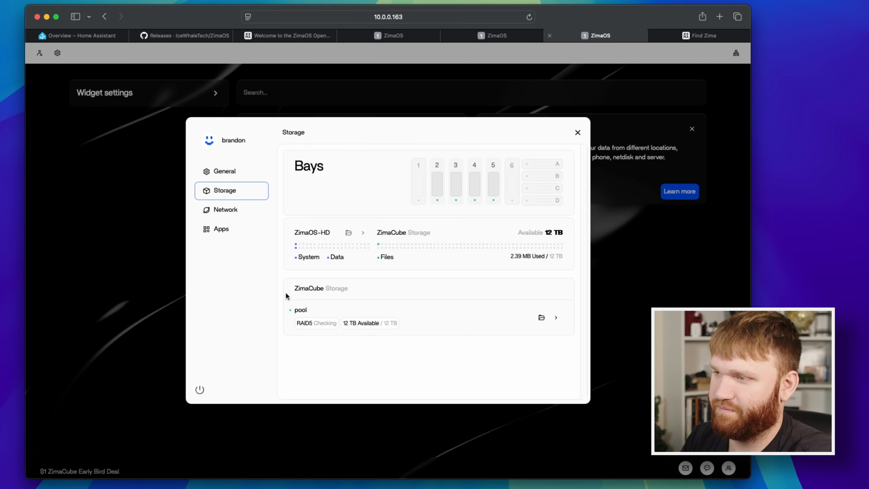
pyautogui.moveTo(286, 297); pyautogui.dragTo(347, 295)
pyautogui.click(384, 290)
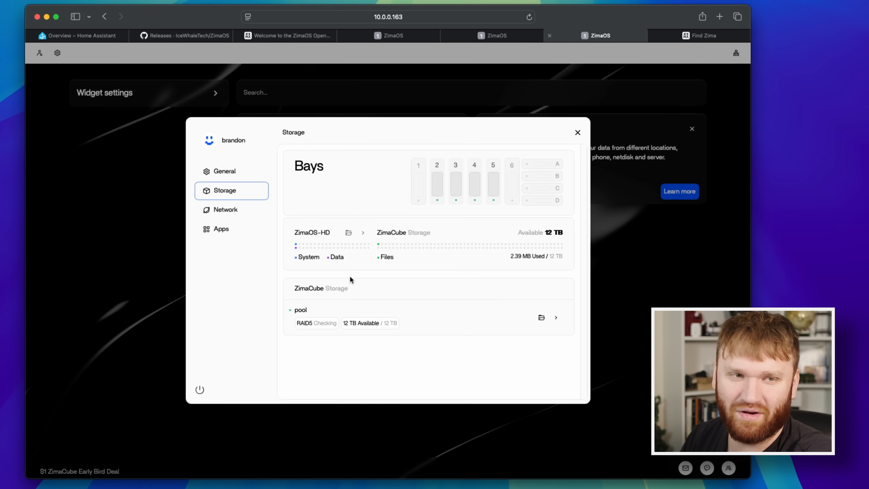
# Revisit the network settings and check the ZimaOS version in the general settings.
pyautogui.click(240, 210)
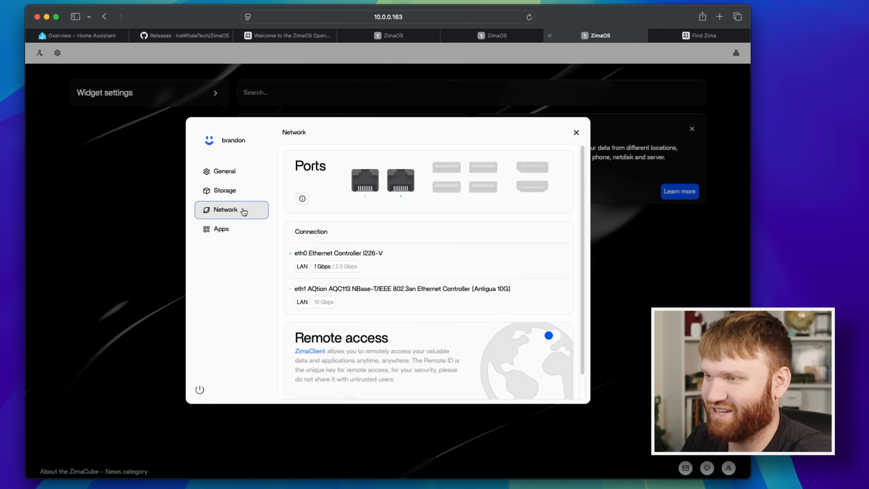
pyautogui.click(212, 174)
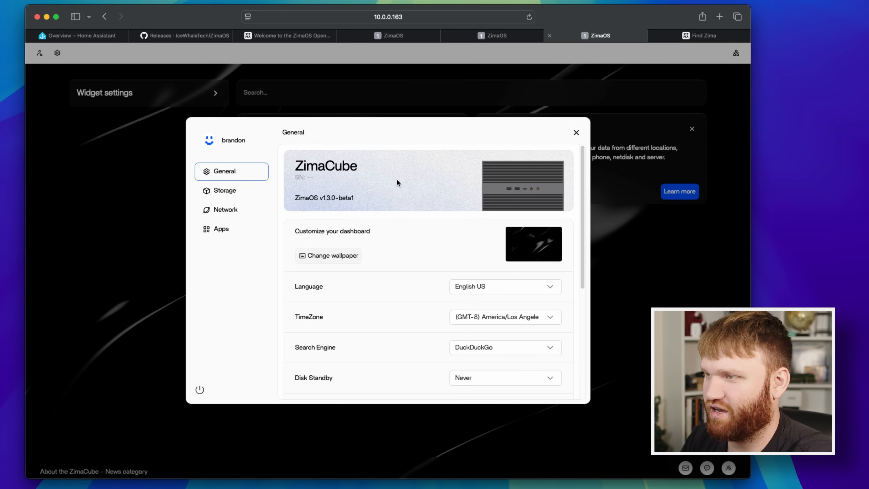
pyautogui.moveTo(310, 200); pyautogui.dragTo(357, 201)
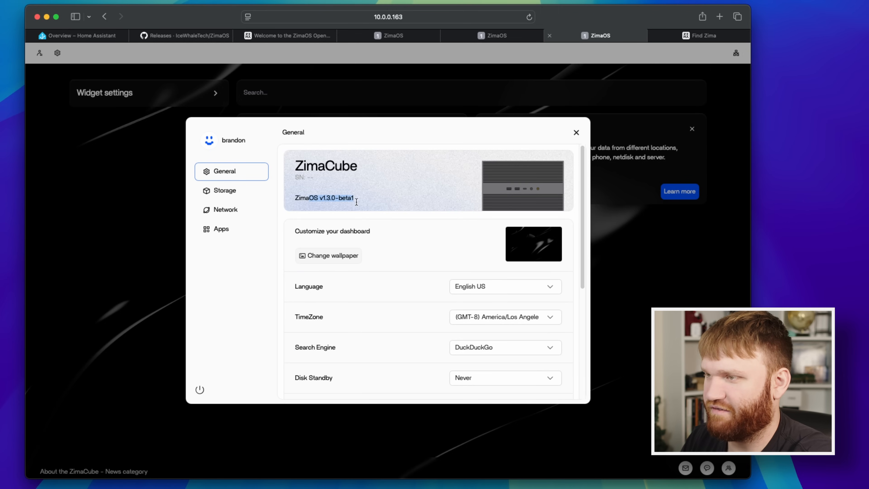
# Try the Bright silk wallpaper on the dashboard and switch back to Dark ink.
pyautogui.click(315, 255)
pyautogui.click(479, 217)
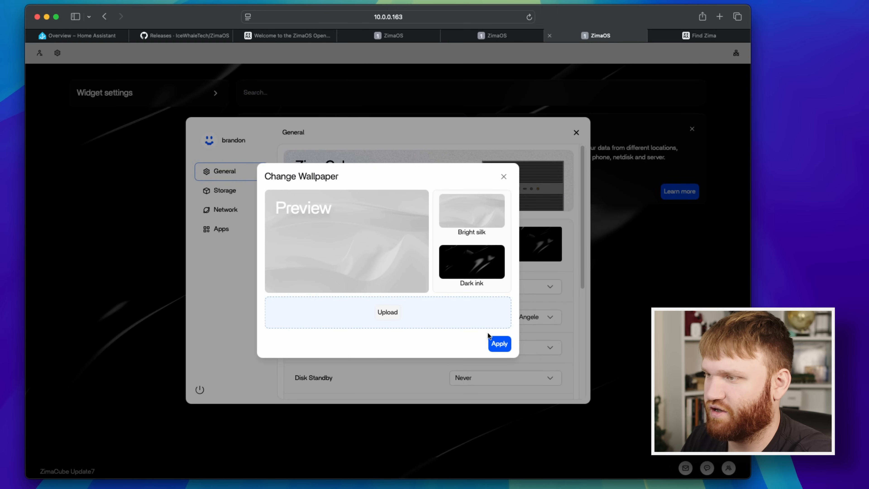
pyautogui.click(499, 343)
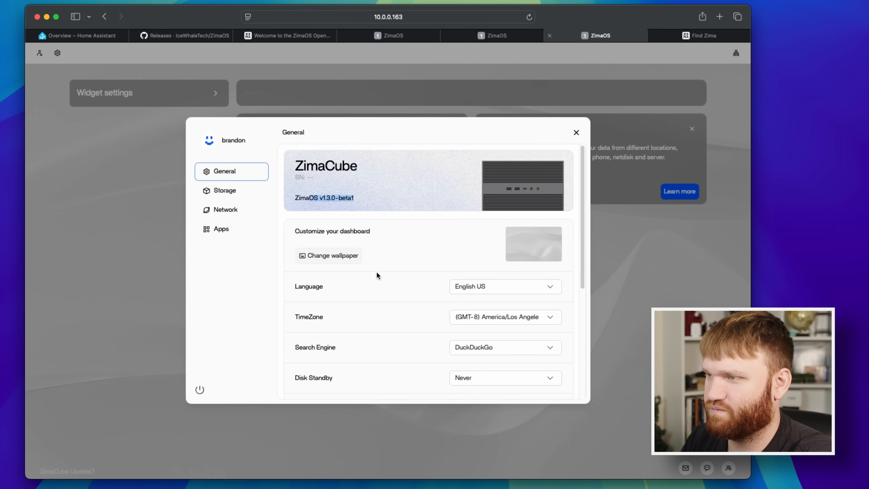
pyautogui.click(334, 256)
pyautogui.click(467, 256)
pyautogui.click(493, 340)
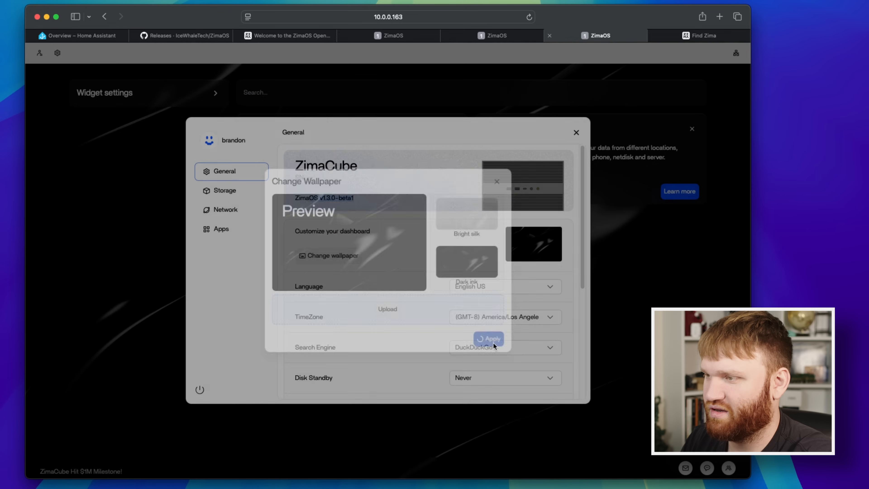
# Review the general settings from language and time zone through disk standby, WebUI port, news feed and power light.
pyautogui.scroll(-3, 391, 329)
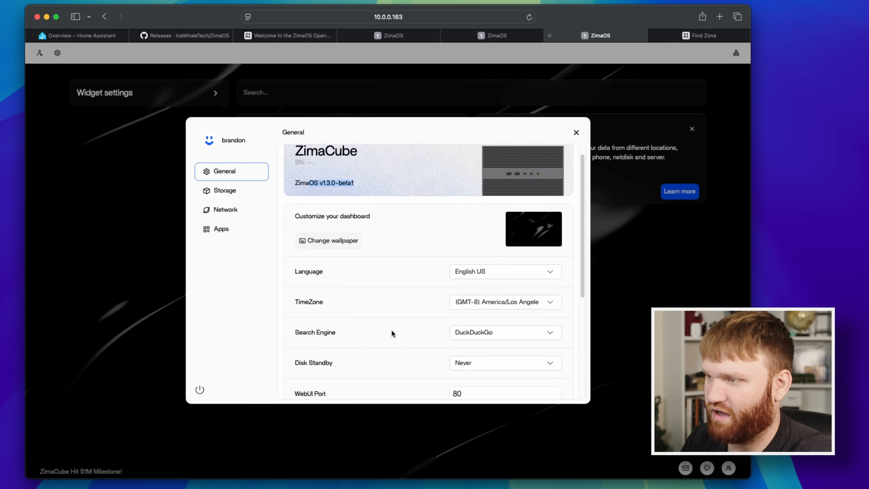
pyautogui.scroll(-2, 422, 284)
pyautogui.doubleClick(459, 317)
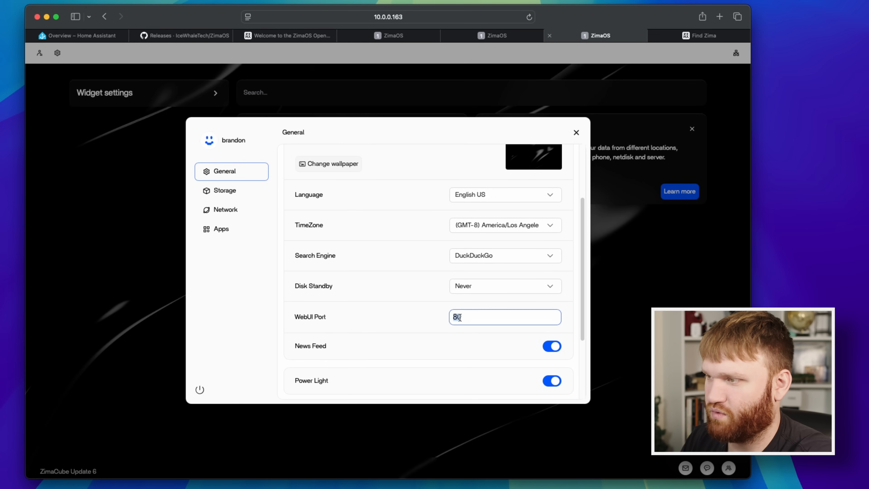
pyautogui.scroll(-2, 389, 327)
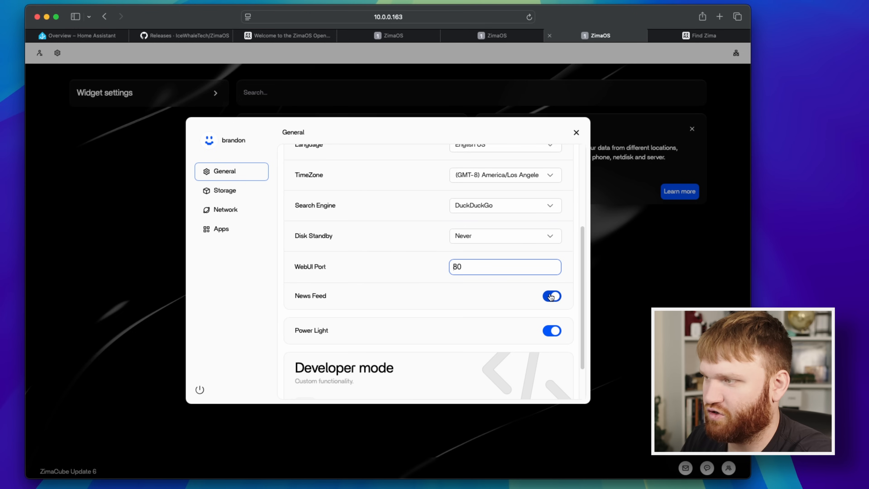
pyautogui.scroll(-2, 320, 331)
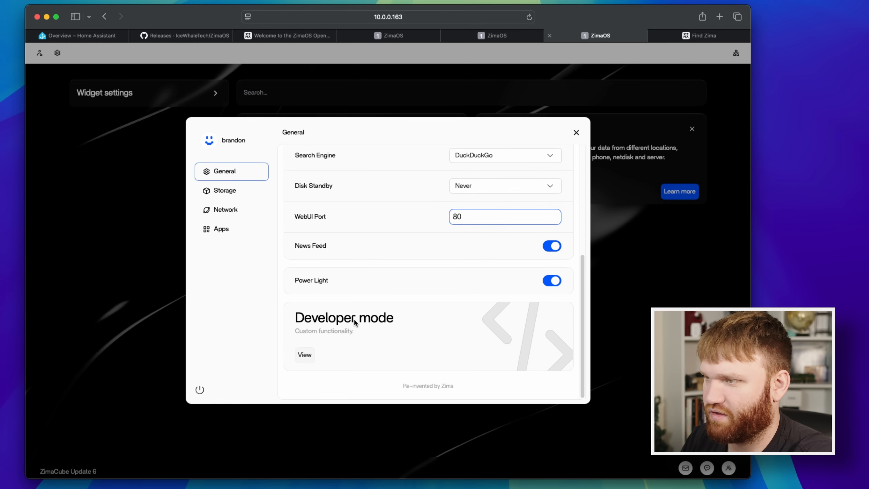
pyautogui.click(555, 281)
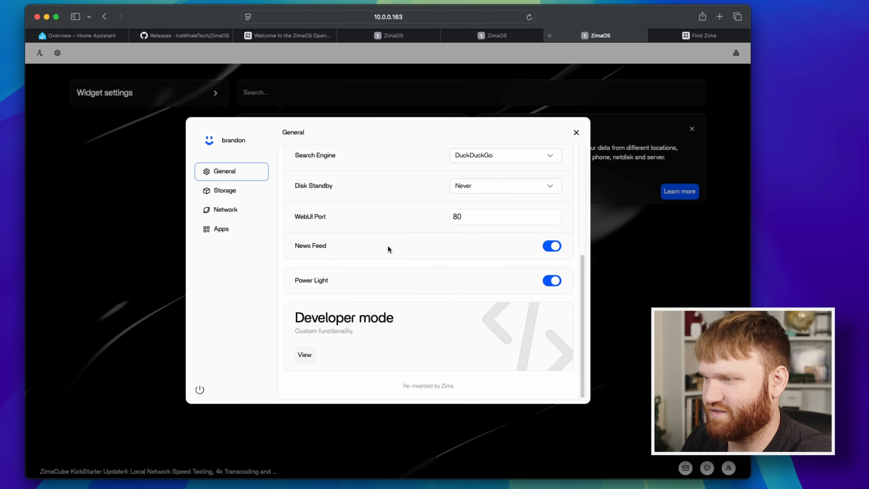
# Enable SSH access in developer mode, open the web-based terminal and submit ls at its login prompt.
pyautogui.click(304, 356)
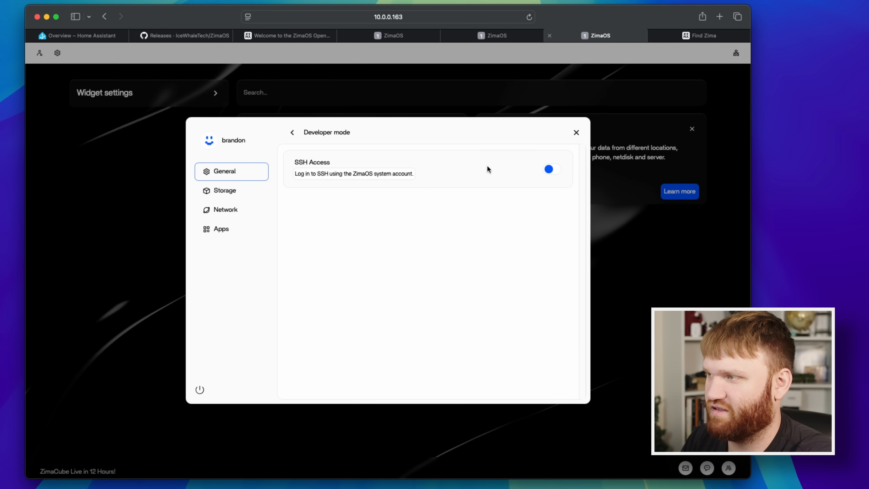
pyautogui.click(554, 170)
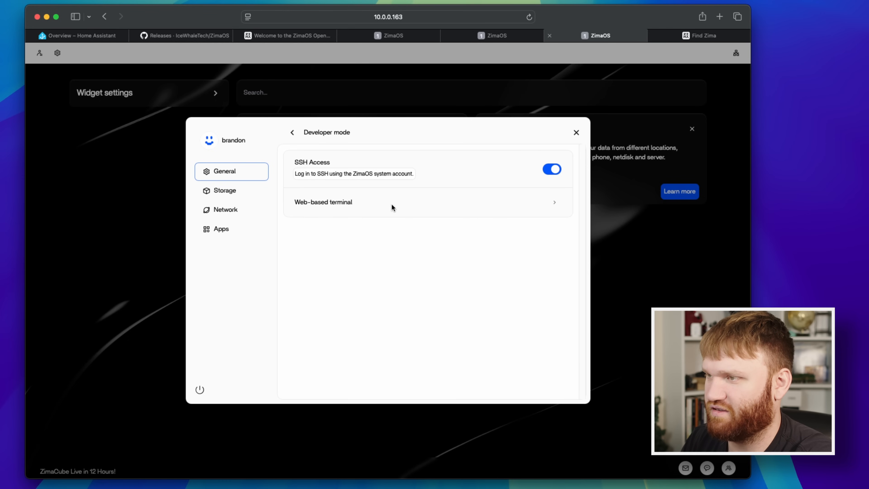
pyautogui.click(549, 201)
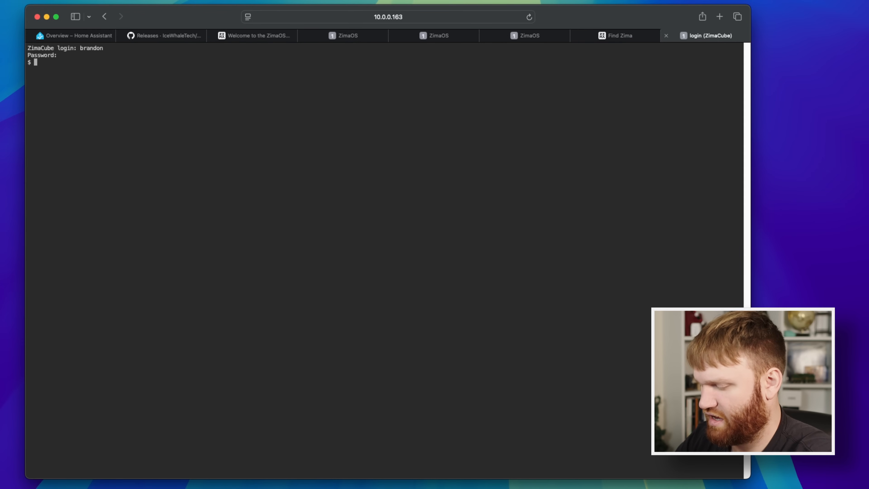
pyautogui.write('ls')
pyautogui.press('Return')
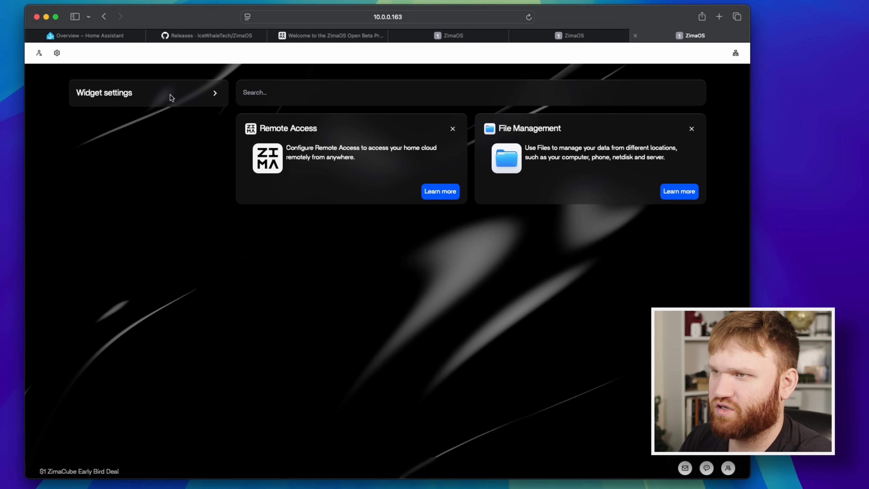
# Enable the Time, System, Storage and Network widgets and dismiss the Remote Access and File Management cards on the dashboard.
pyautogui.click(215, 94)
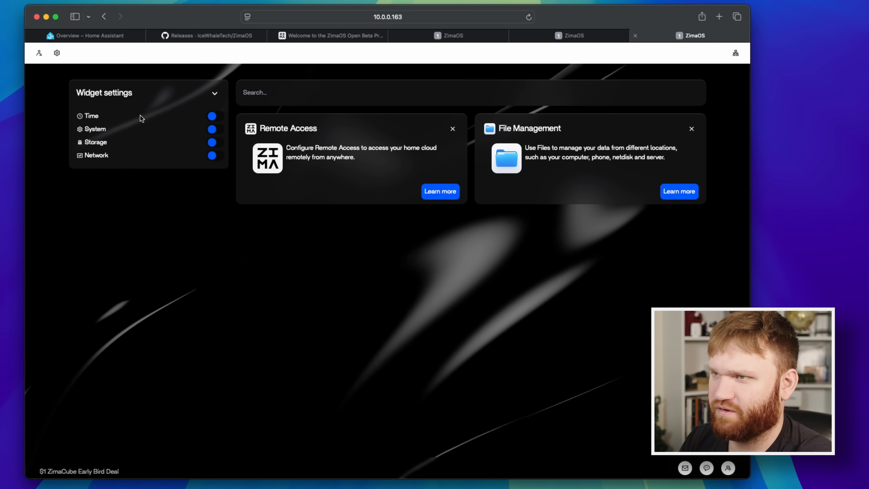
pyautogui.click(213, 120)
pyautogui.click(215, 187)
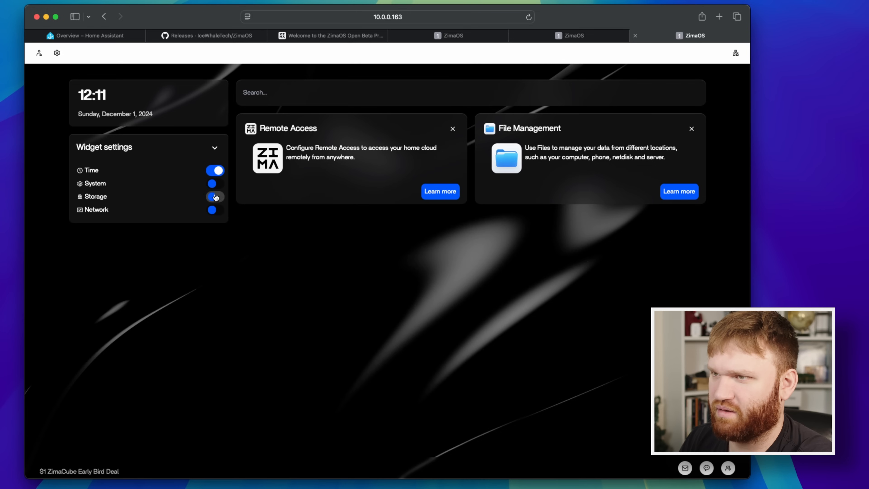
pyautogui.click(215, 301)
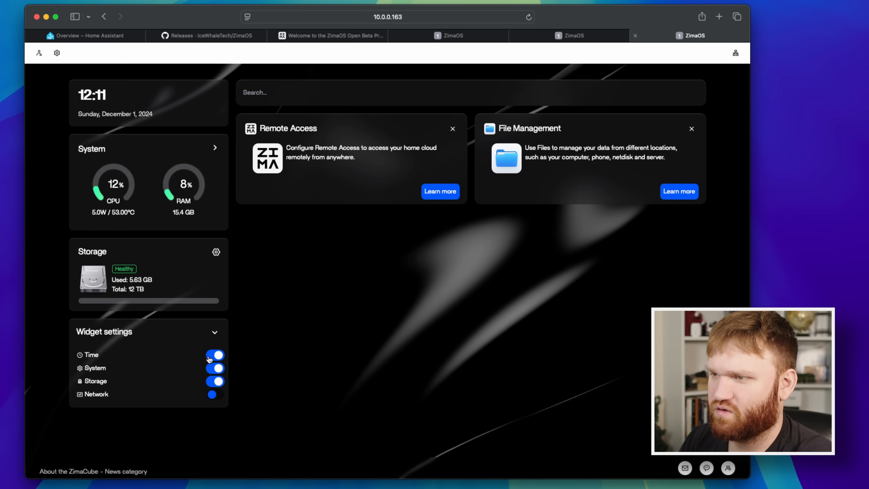
pyautogui.click(215, 397)
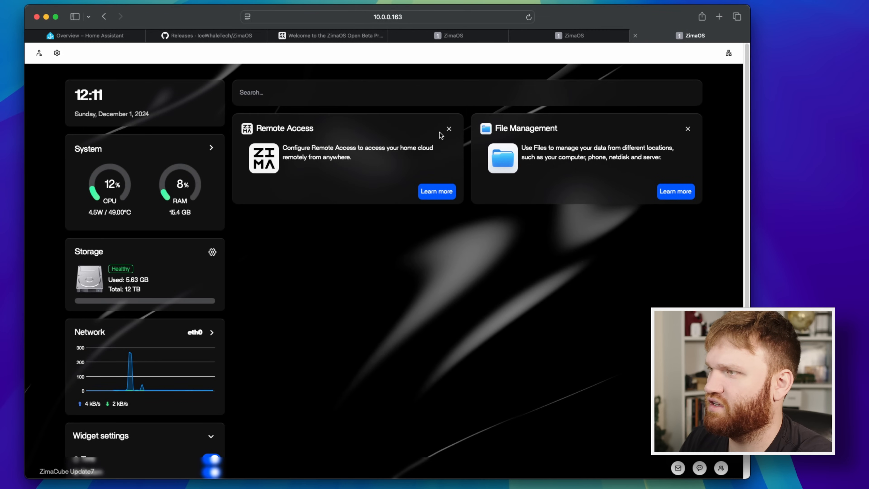
pyautogui.click(449, 131)
pyautogui.click(449, 130)
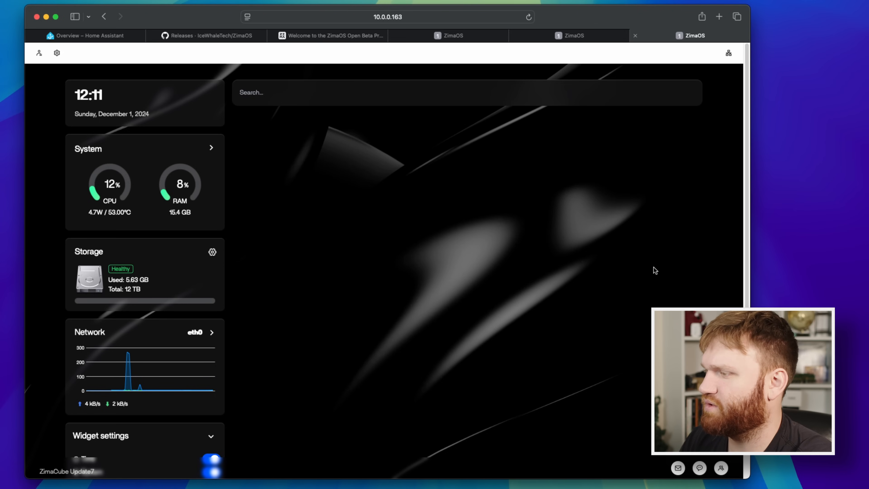
# Check the device's connection diagram and the migration locations in the app settings, and close the settings.
pyautogui.click(729, 55)
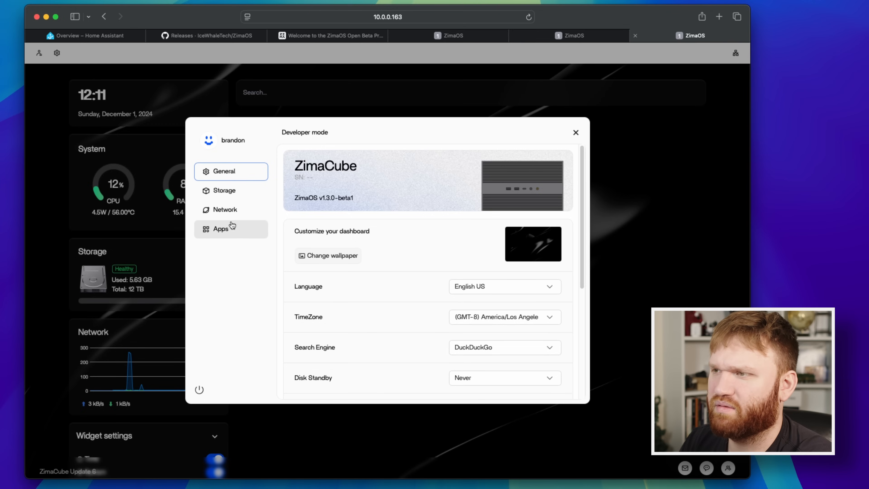
pyautogui.click(221, 228)
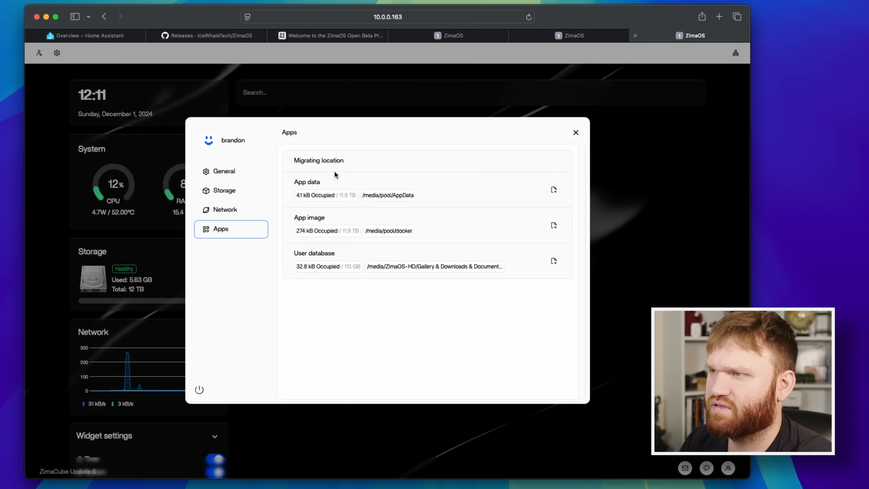
pyautogui.click(575, 132)
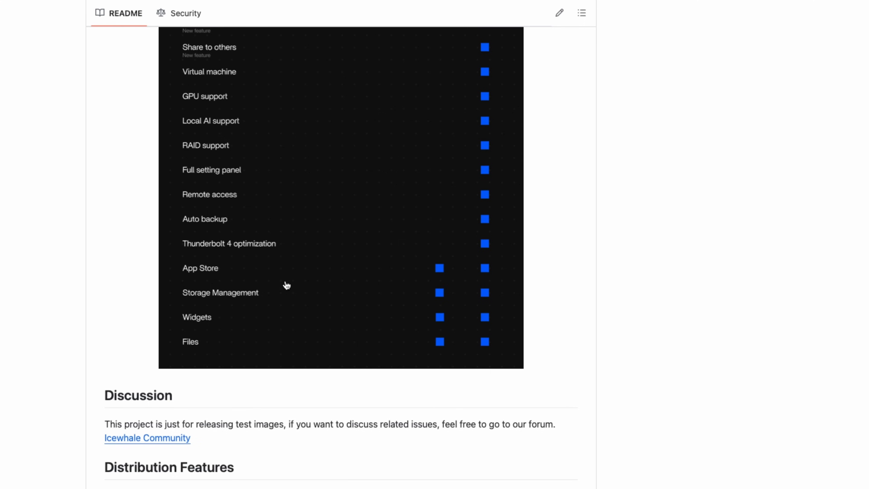
# Read the feature comparison in the GitHub README and look over the ZimaOS dashboard.
pyautogui.scroll(-5, 391, 316)
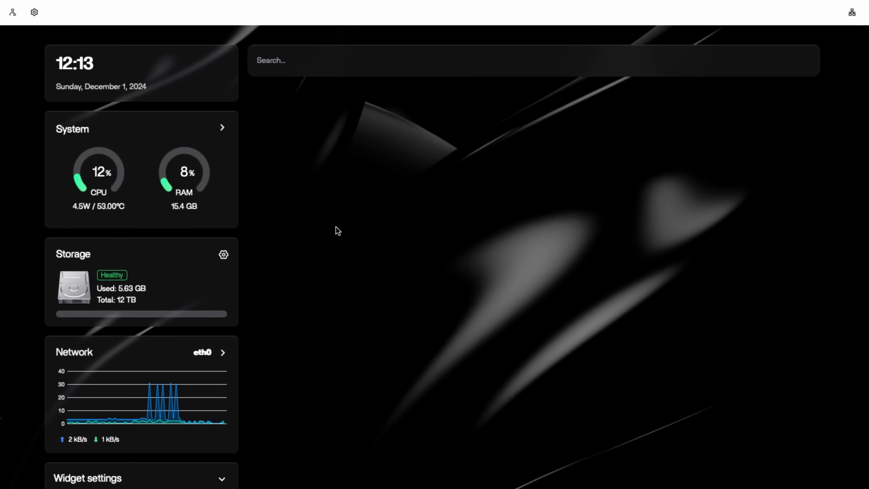
pyautogui.scroll(-3, 338, 231)
pyautogui.scroll(3, 338, 231)
# Restart the ZimaOS device from the settings and confirm the restart.
pyautogui.click(34, 12)
pyautogui.click(208, 422)
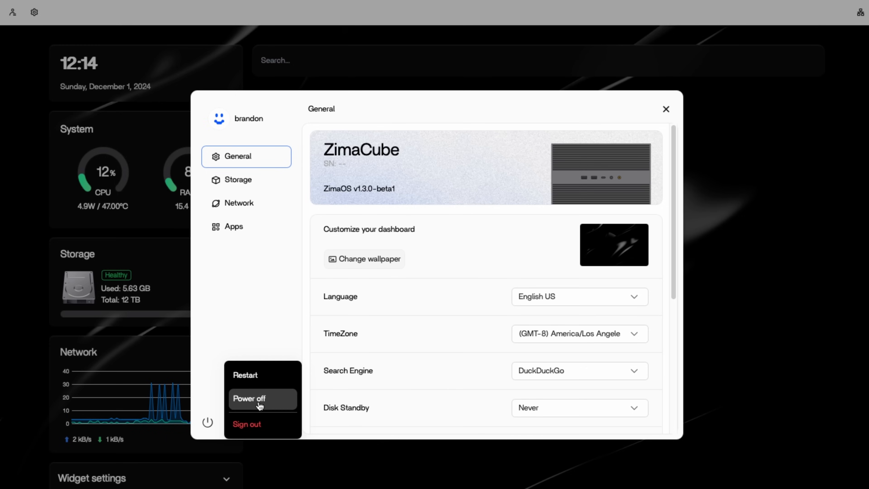
pyautogui.click(245, 375)
pyautogui.click(524, 297)
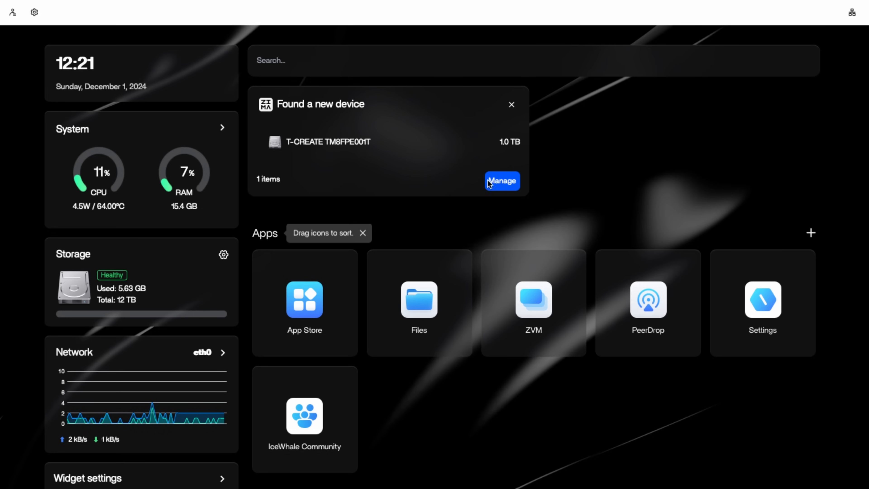
# Look for the newly found T-CREATE TM8FPE001T drive in the storage settings and in Files.
pyautogui.click(495, 183)
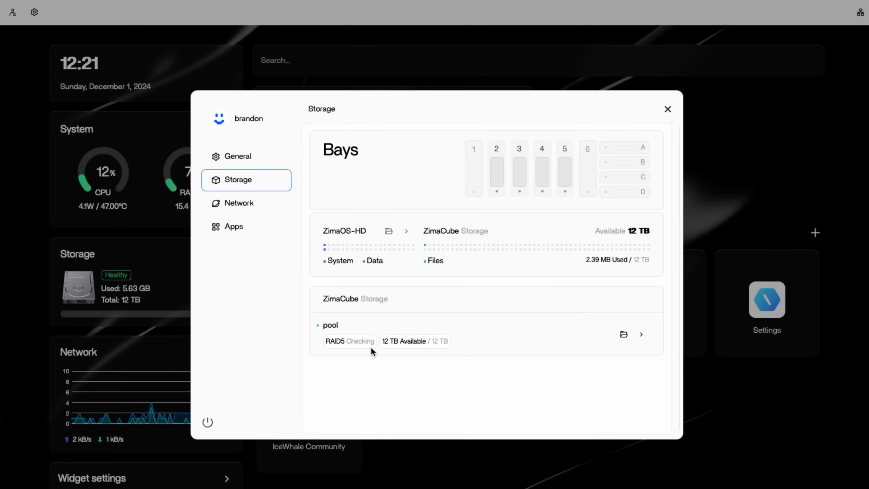
pyautogui.click(668, 109)
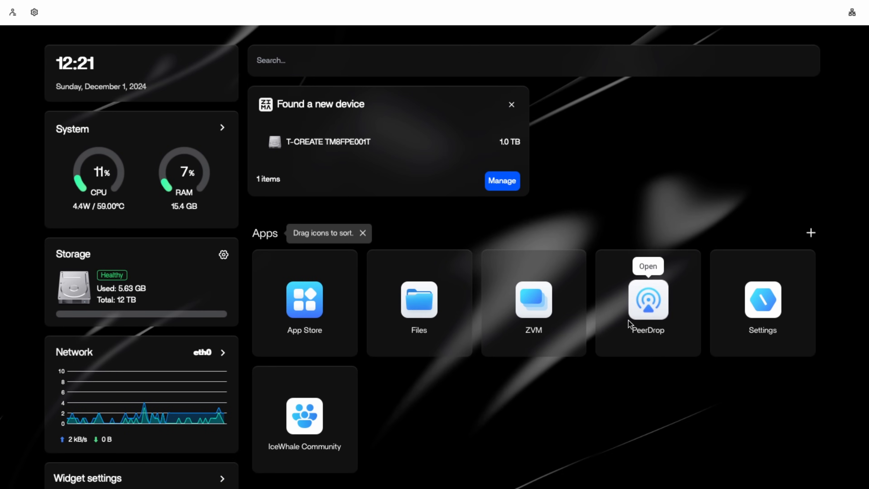
pyautogui.click(416, 295)
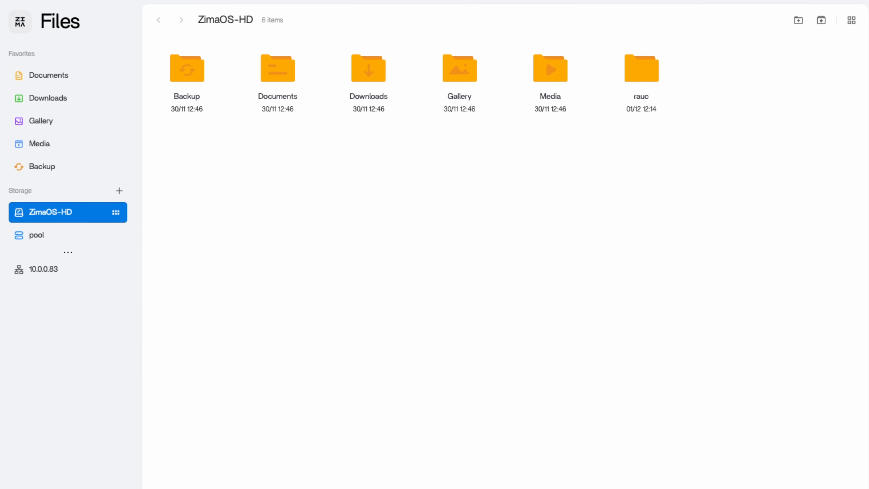
pyautogui.press('super+w')
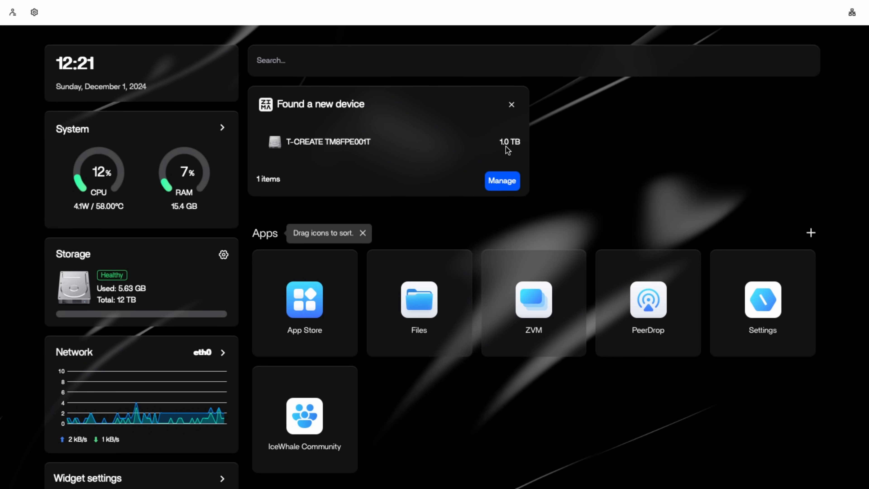
pyautogui.click(505, 181)
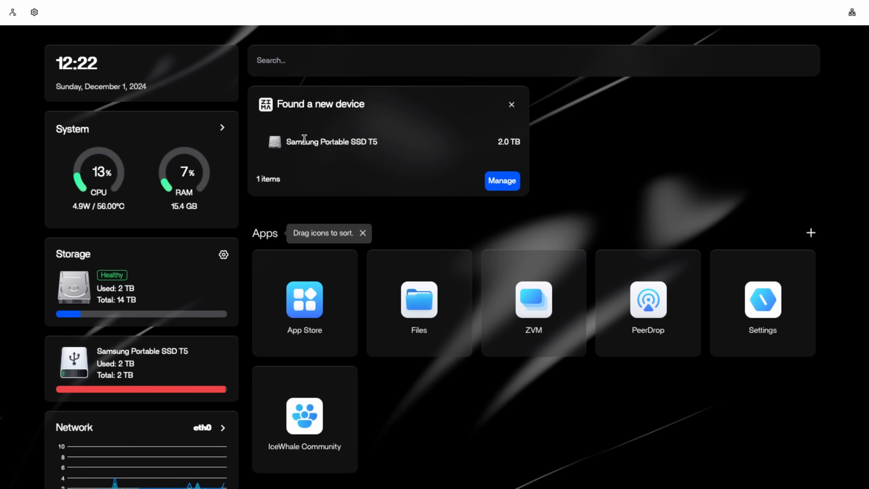
# Manage the newly found Samsung Portable SSD T5 and open its A001 volume in Files.
pyautogui.click(508, 184)
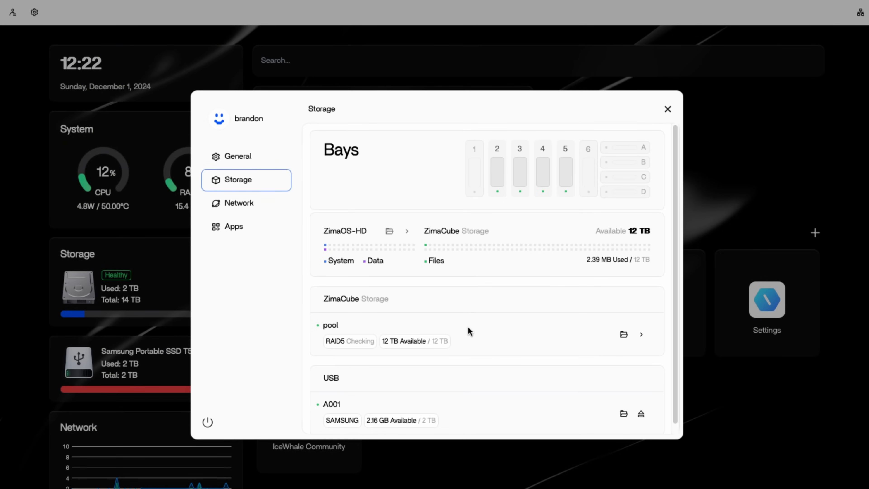
pyautogui.scroll(-1, 468, 330)
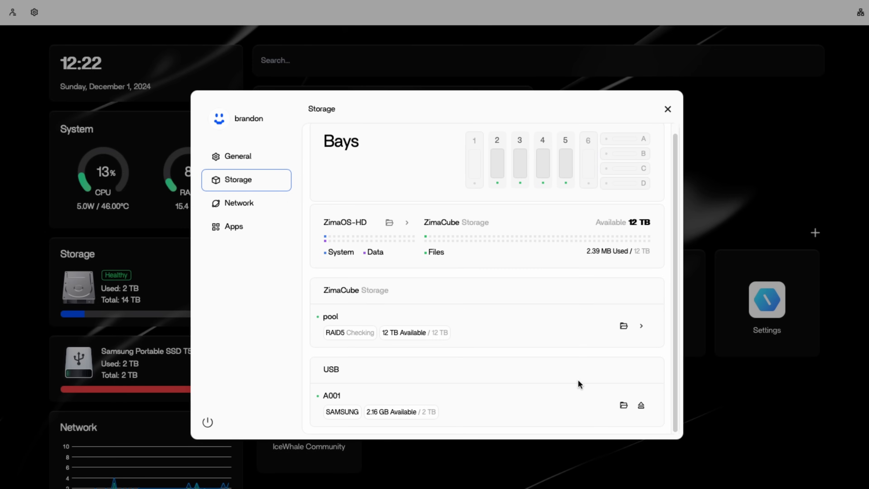
pyautogui.click(624, 405)
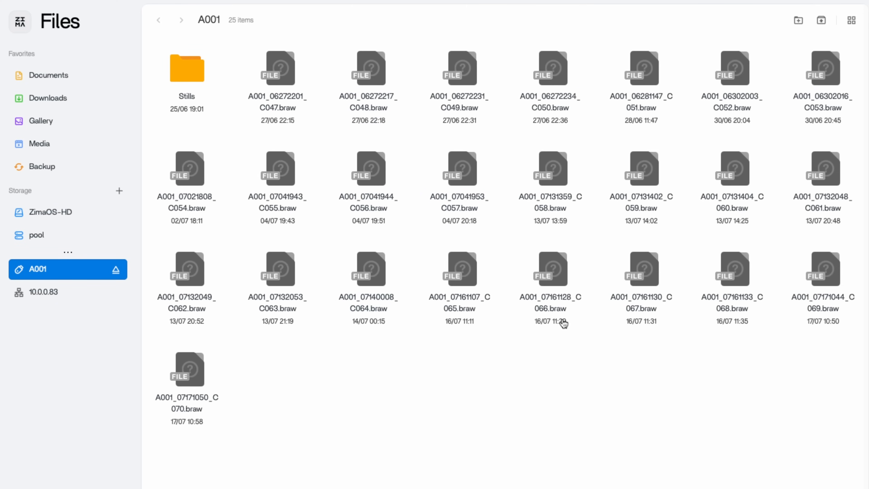
# Compare the list and icon views of the A001 volume, ending in icon view.
pyautogui.click(851, 21)
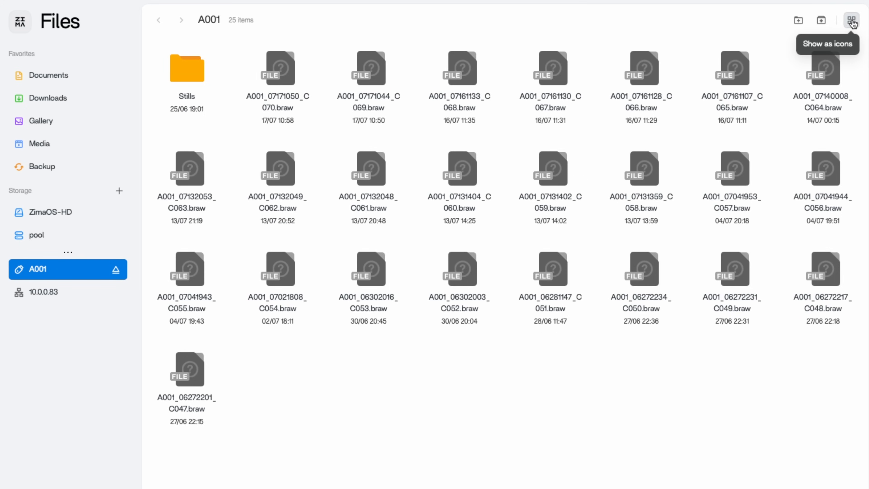
pyautogui.click(852, 21)
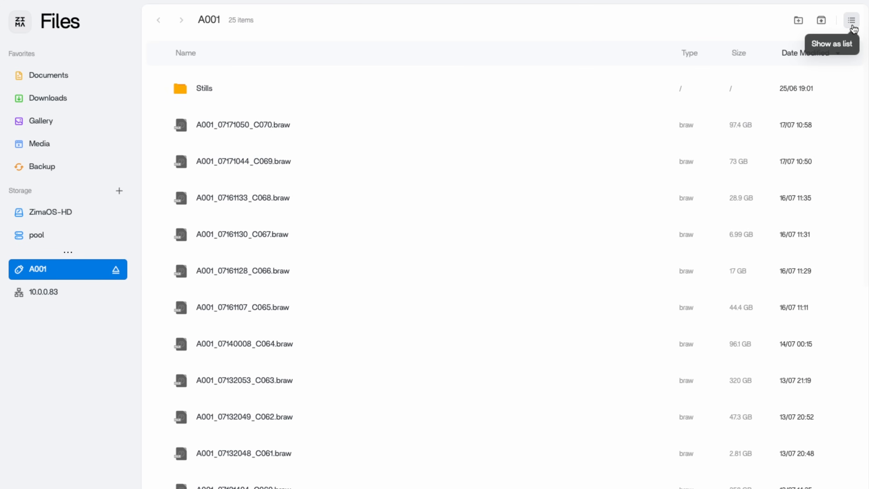
pyautogui.click(852, 21)
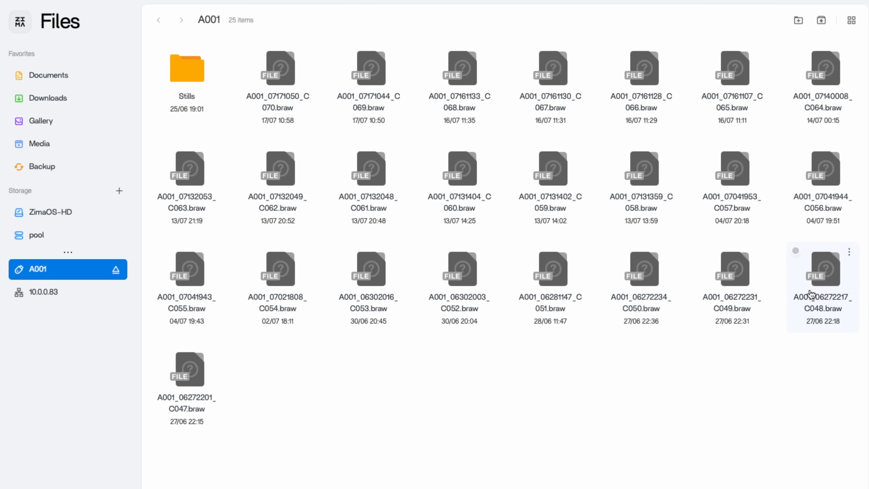
# Copy all items of the A001 volume and create a folder named Camera in pool.
pyautogui.moveTo(836, 406); pyautogui.dragTo(184, 84)
pyautogui.rightClick(184, 84)
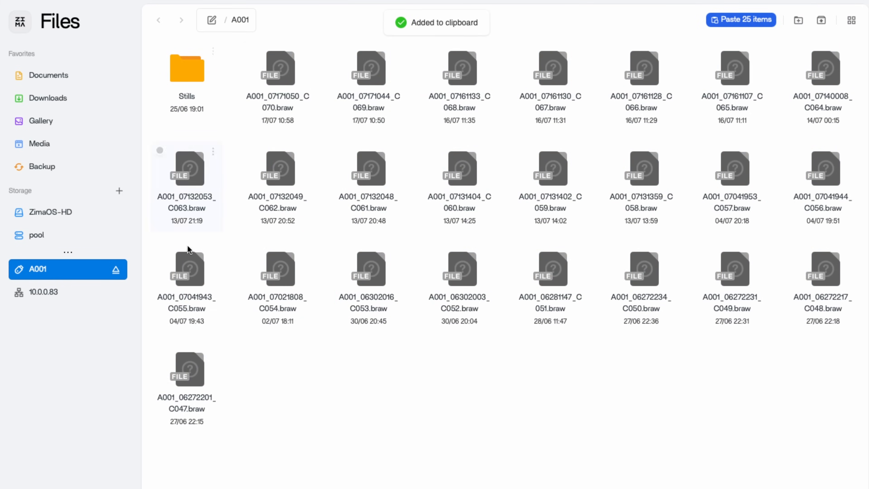
pyautogui.click(56, 231)
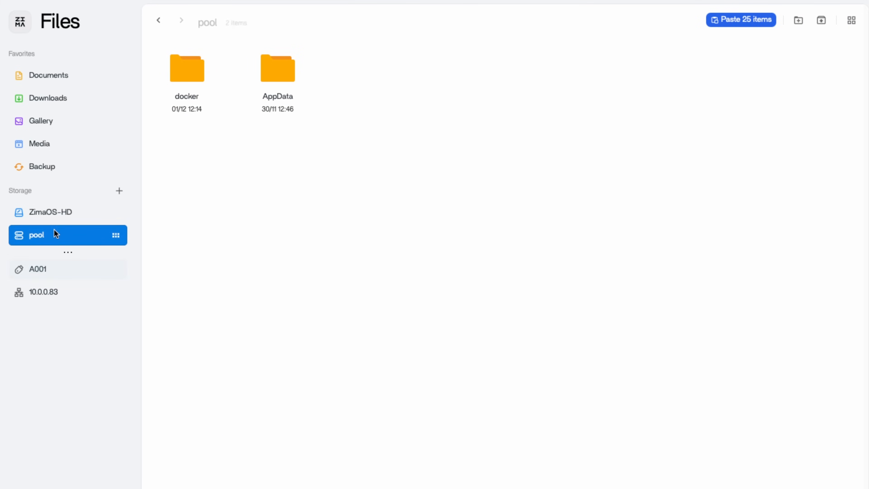
pyautogui.rightClick(403, 115)
pyautogui.click(442, 120)
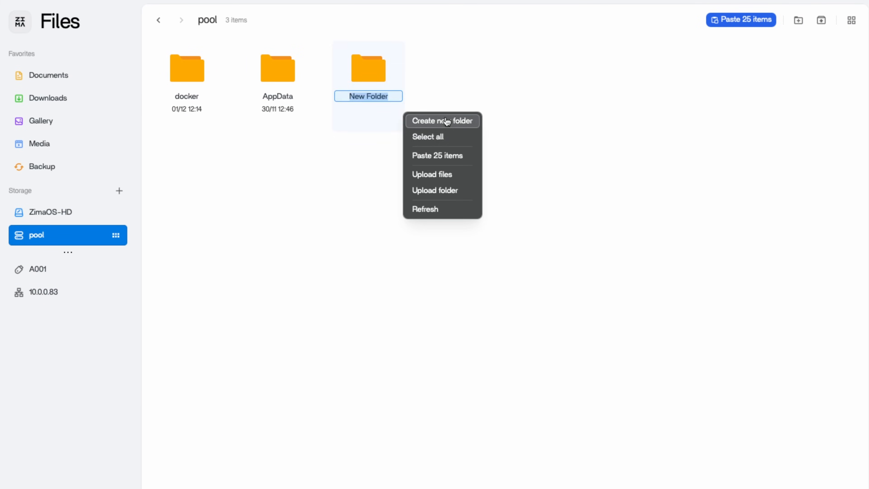
pyautogui.write('Pro')
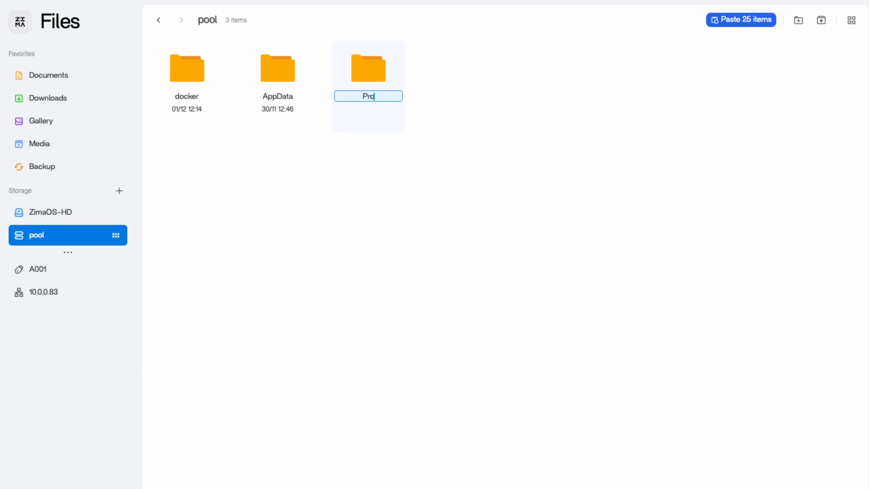
pyautogui.write('amera')
pyautogui.press('Return')
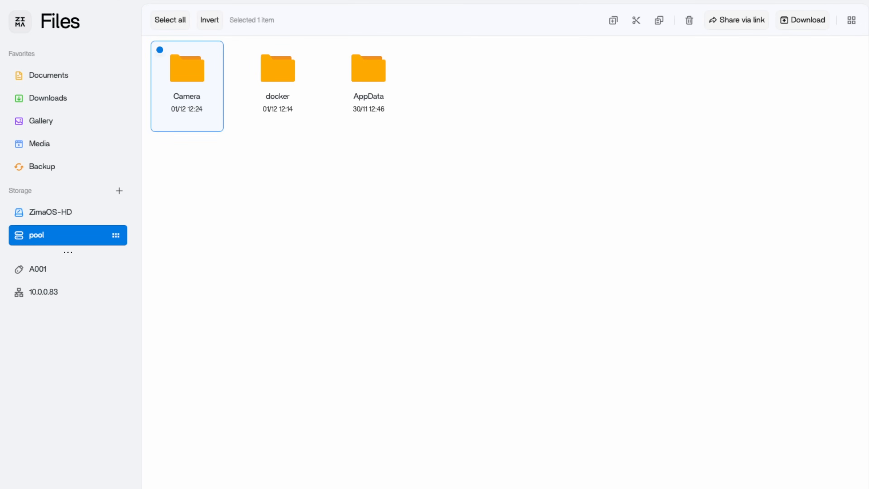
# Paste the copied items into the Camera folder and check the paste progress.
pyautogui.doubleClick(174, 81)
pyautogui.rightClick(599, 157)
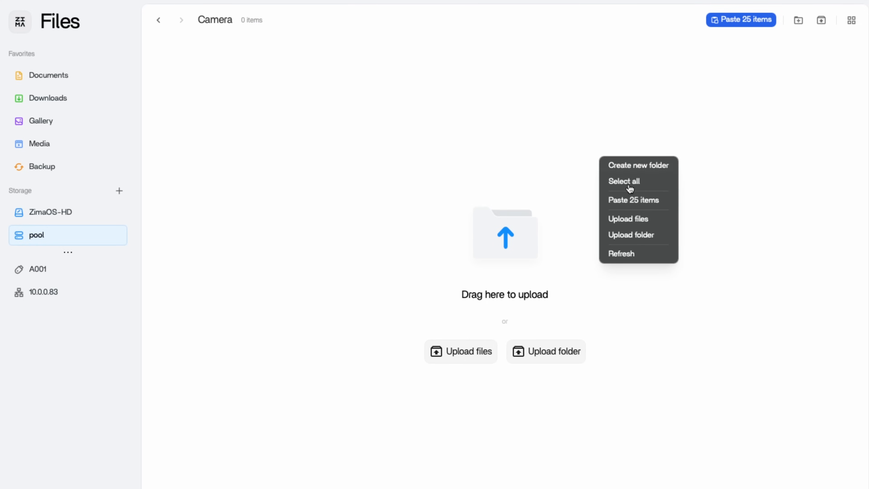
pyautogui.click(640, 208)
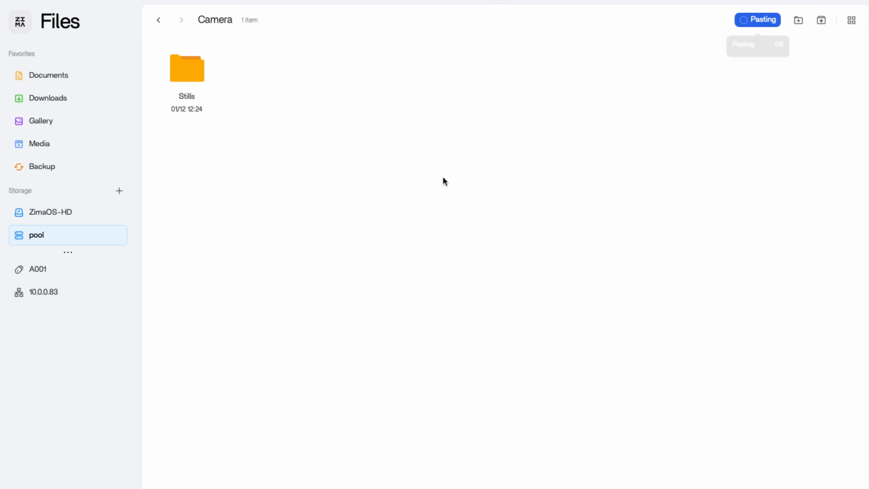
pyautogui.click(764, 26)
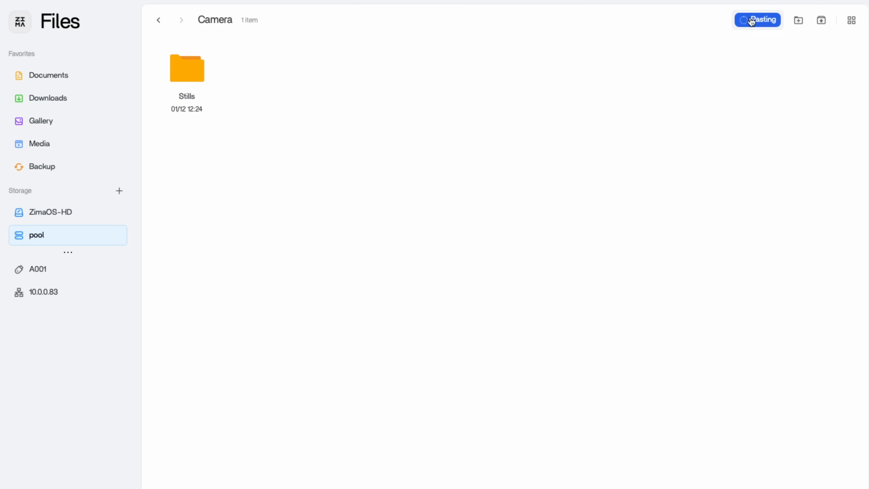
pyautogui.moveTo(752, 20)
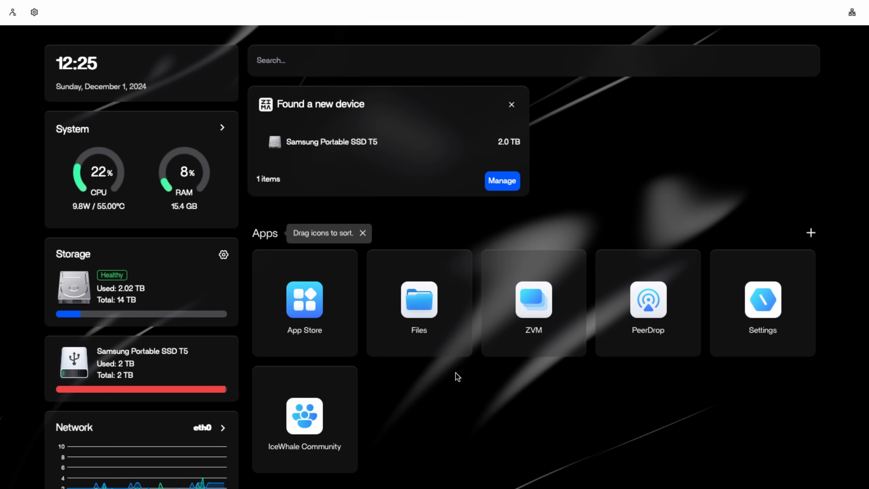
# Look at the storage settings and at the PeerDrop app.
pyautogui.click(781, 304)
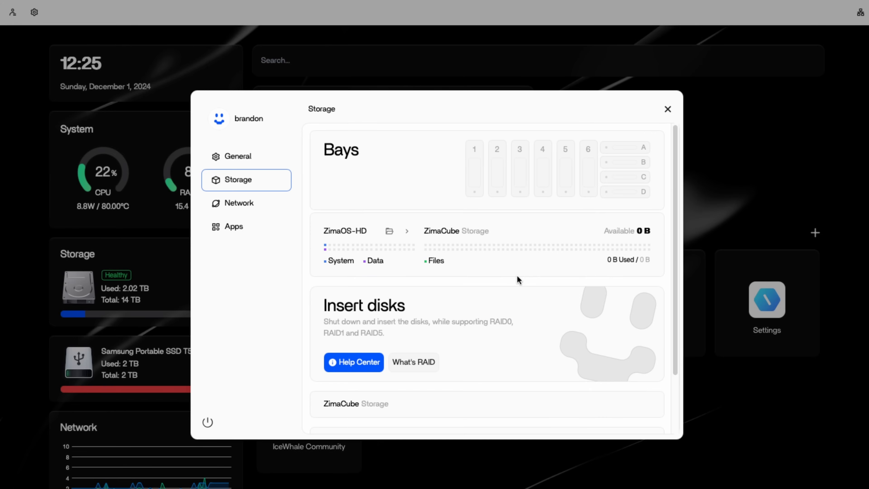
pyautogui.click(668, 109)
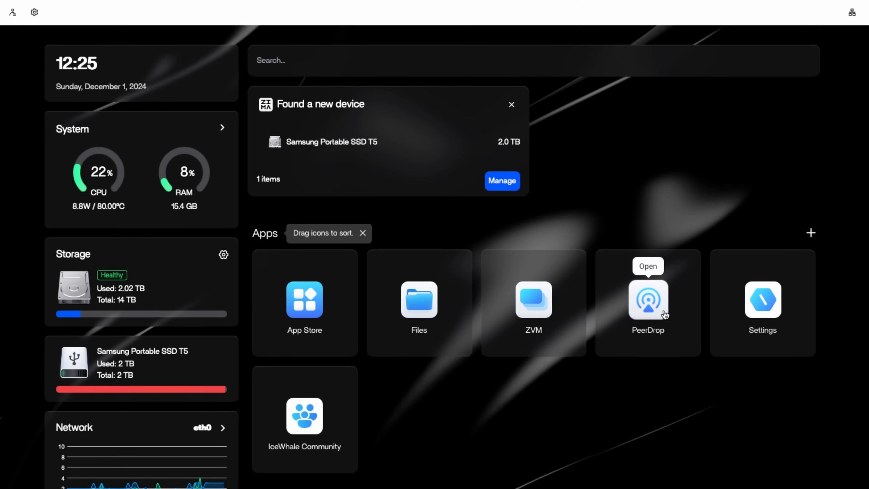
pyautogui.click(648, 301)
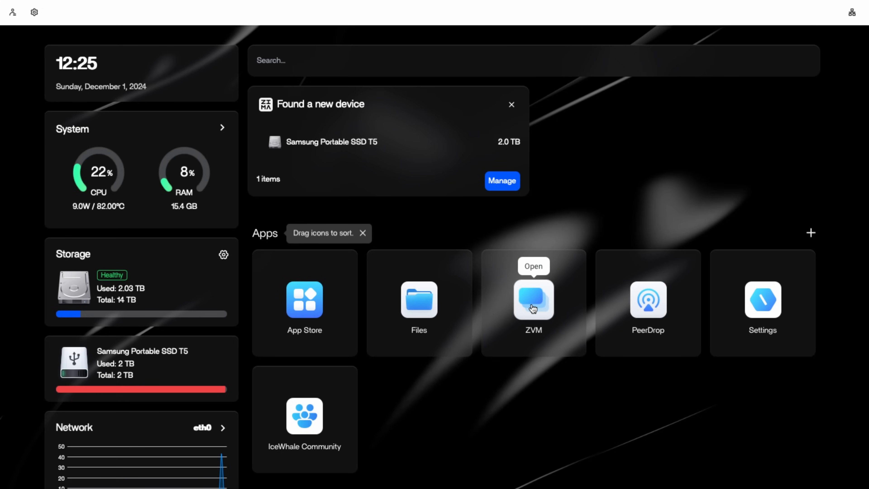
# Open ZVM and download the Linux Mint 21.2 Cinnamon image for a new virtual machine.
pyautogui.click(532, 302)
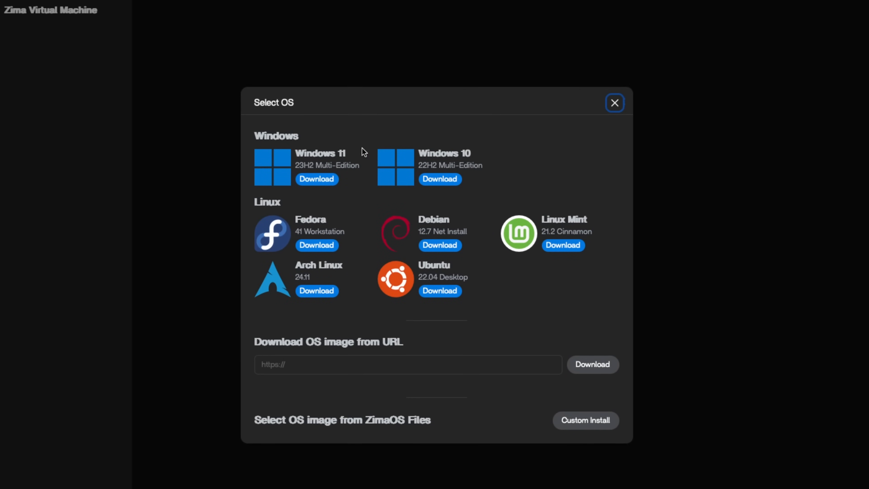
pyautogui.moveTo(298, 158); pyautogui.dragTo(349, 165)
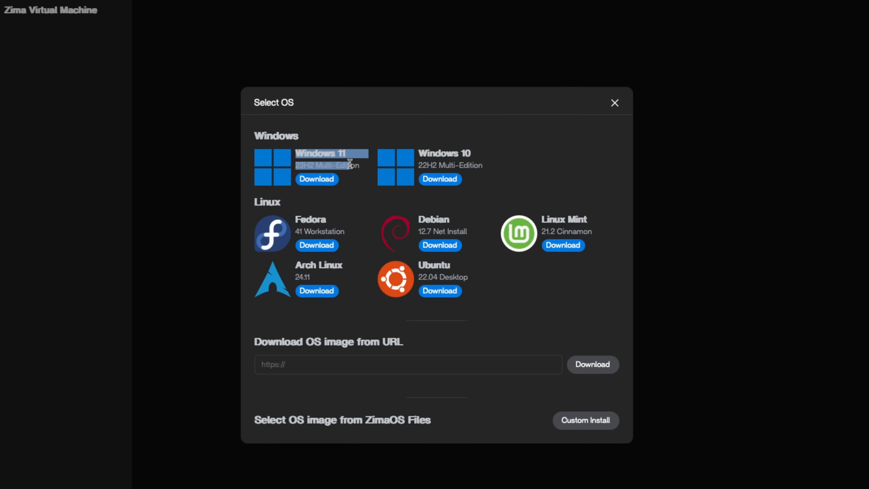
pyautogui.click(445, 155)
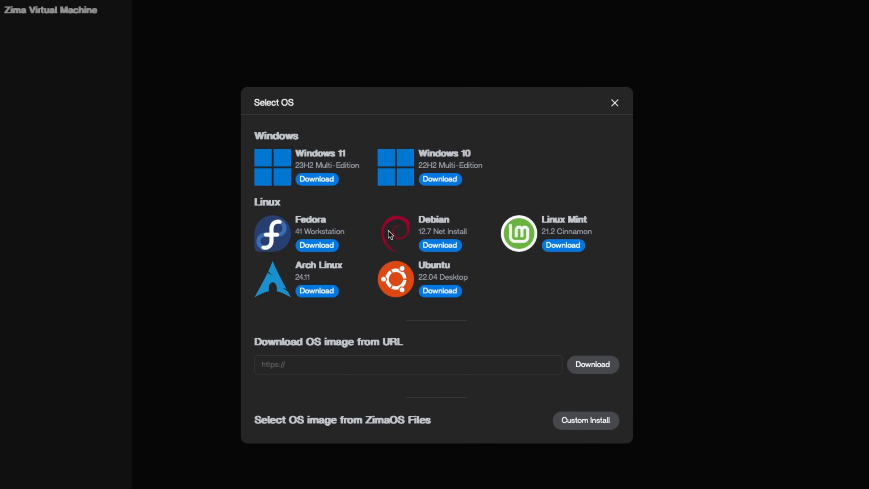
pyautogui.click(569, 246)
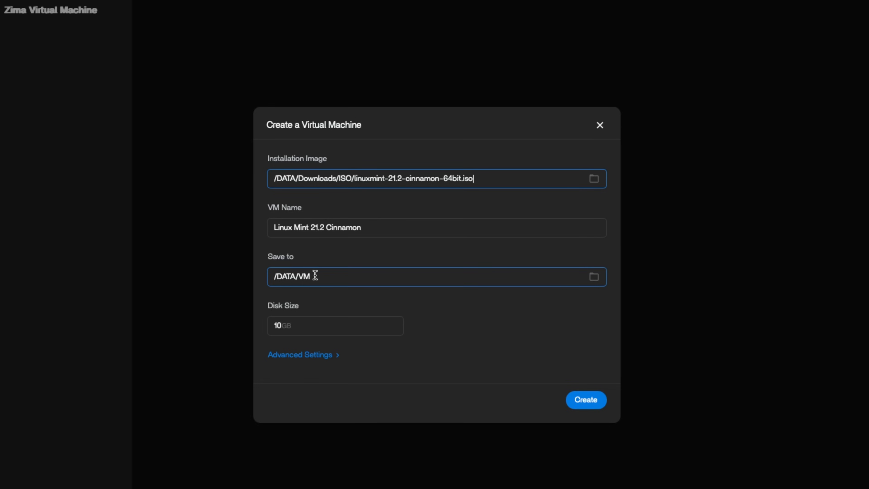
# Set the virtual machine's disk size to 20 GB and review its advanced memory and network options.
pyautogui.moveTo(281, 326); pyautogui.dragTo(248, 324)
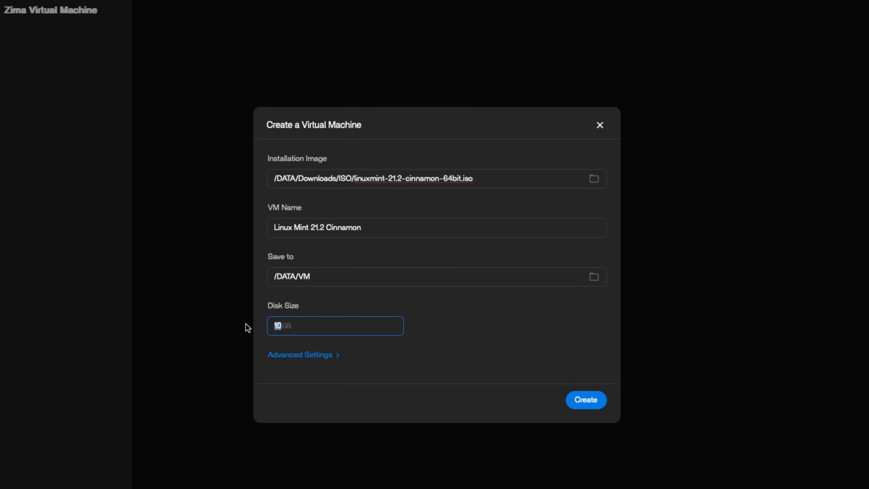
pyautogui.write('20')
pyautogui.click(319, 356)
pyautogui.scroll(-1, 433, 340)
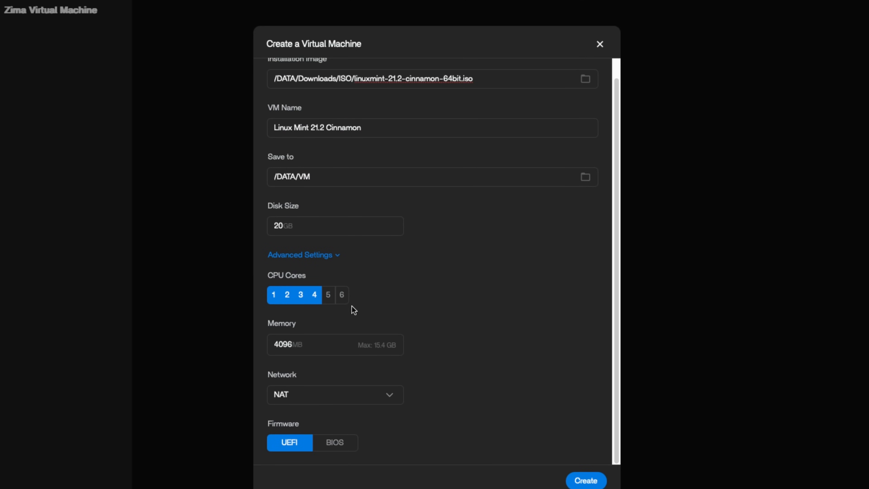
pyautogui.moveTo(273, 343); pyautogui.dragTo(297, 344)
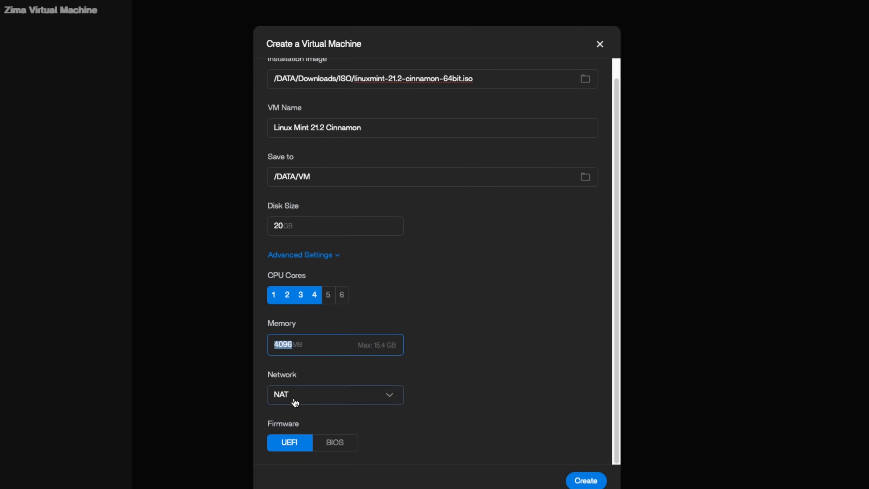
pyautogui.click(307, 405)
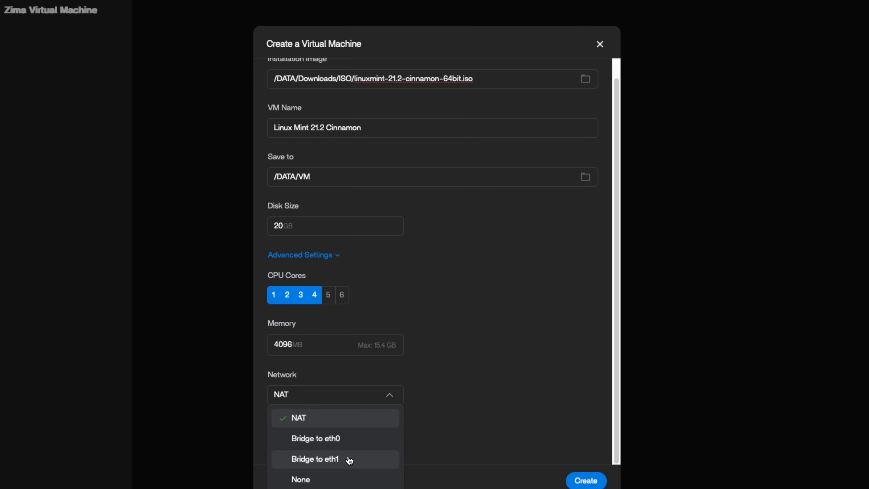
pyautogui.click(438, 393)
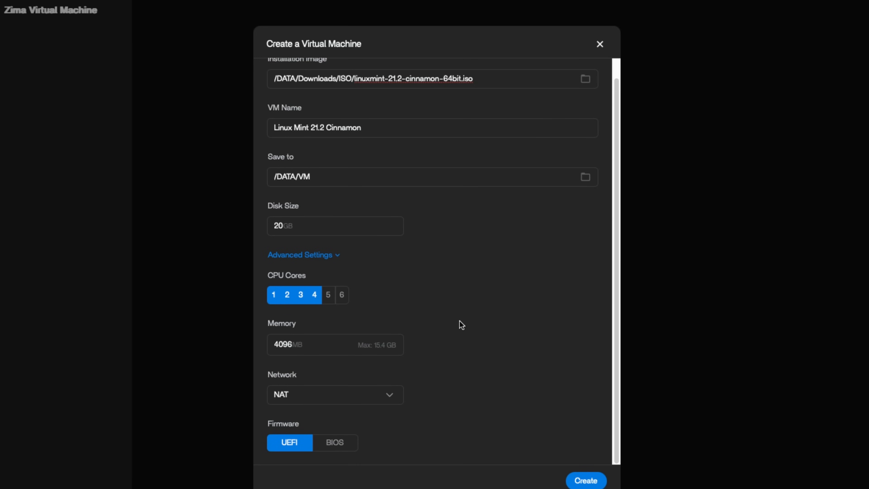
# Create the virtual machine, start Linux Mint 21.2 Cinnamon 64-bit from the boot menu and dismiss the connection notification.
pyautogui.scroll(1, 461, 324)
pyautogui.scroll(-1, 533, 405)
pyautogui.scroll(1, 463, 261)
pyautogui.scroll(-1, 463, 268)
pyautogui.click(586, 481)
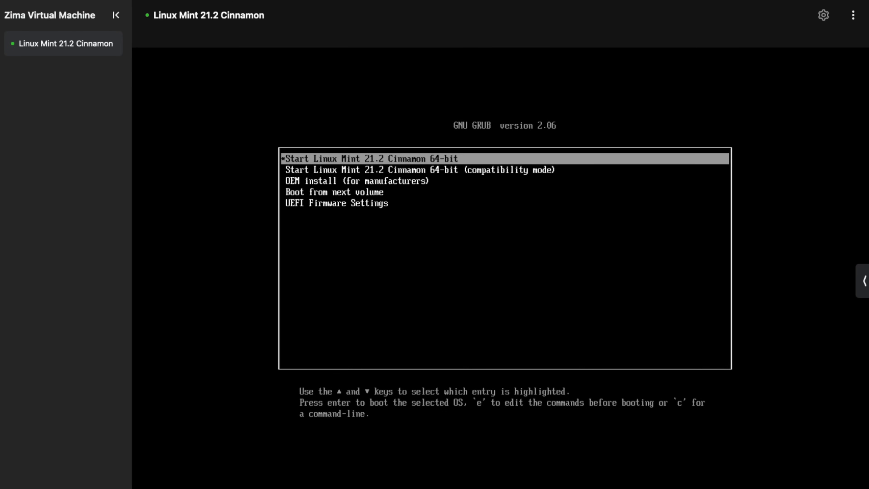
pyautogui.press('Return')
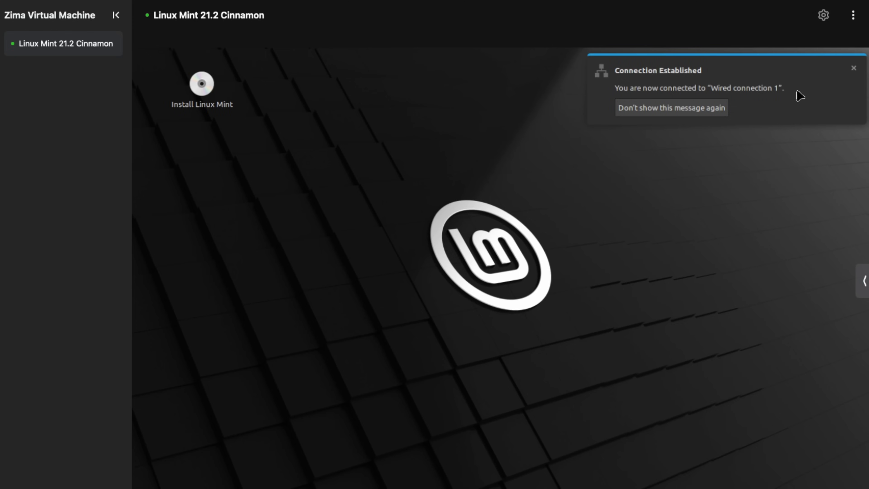
pyautogui.click(853, 68)
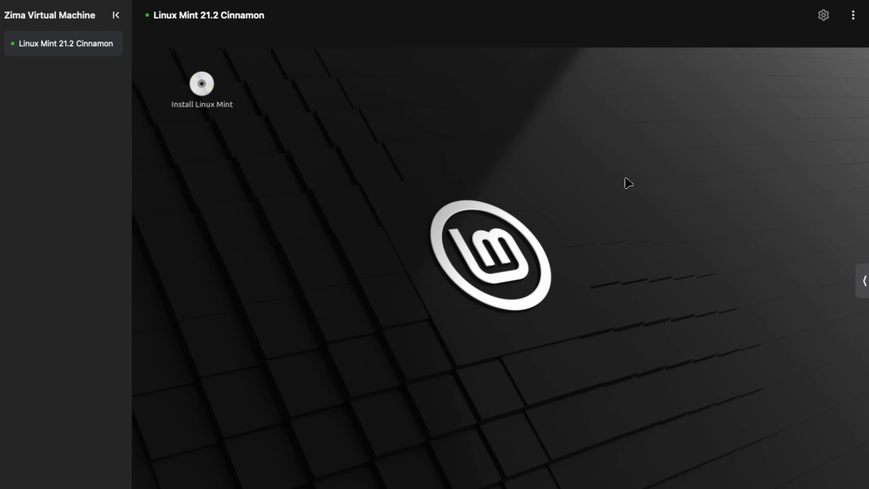
# Run neofetch in a Linux Mint terminal to inspect the system information, and close the terminal.
pyautogui.moveTo(636, 171); pyautogui.dragTo(135, 429)
pyautogui.hotkey('ctrl', 'alt', 't')
pyautogui.write('neofetch')
pyautogui.press('Return')
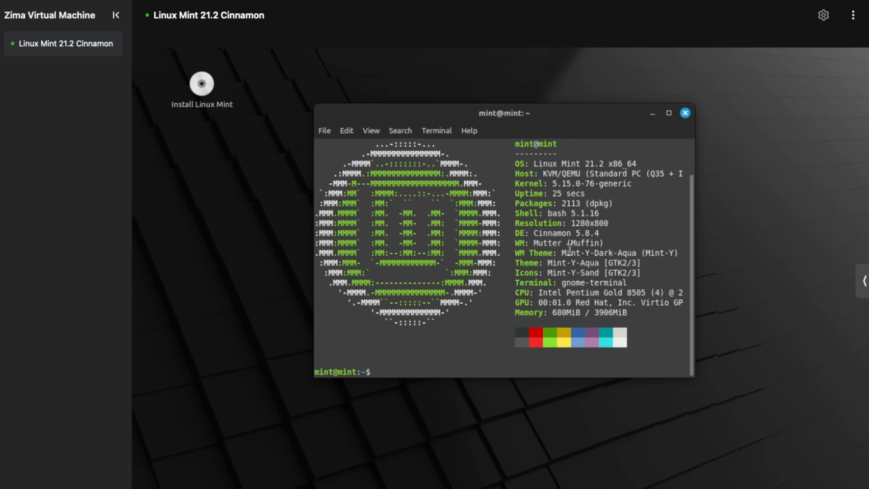
pyautogui.scroll(2, 562, 200)
pyautogui.scroll(-2, 644, 173)
pyautogui.click(685, 112)
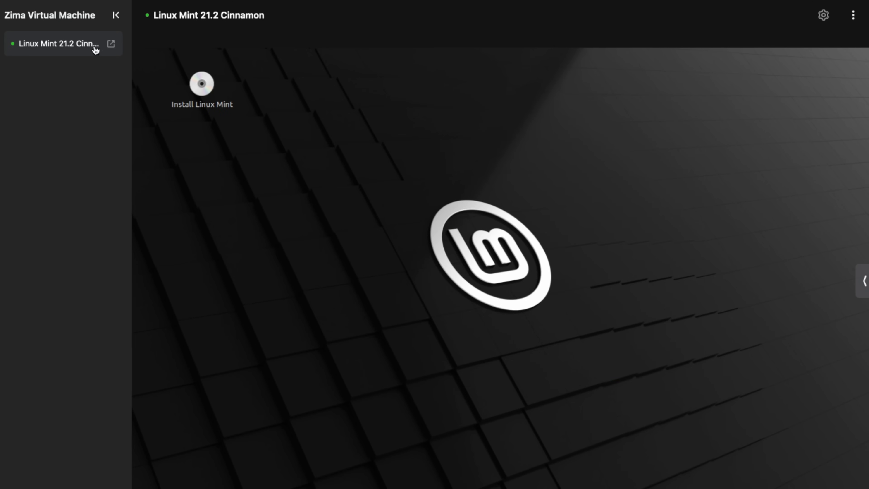
# Force off the Linux Mint virtual machine and look through its settings without changing them.
pyautogui.click(853, 15)
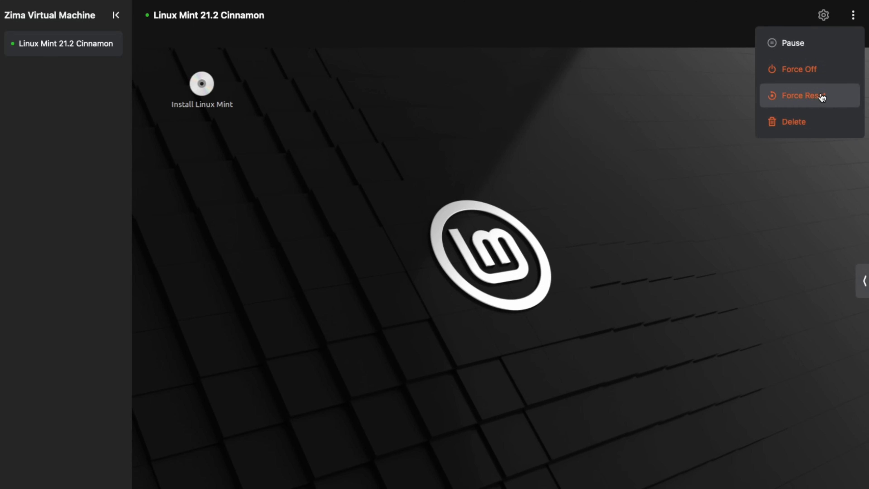
pyautogui.click(822, 76)
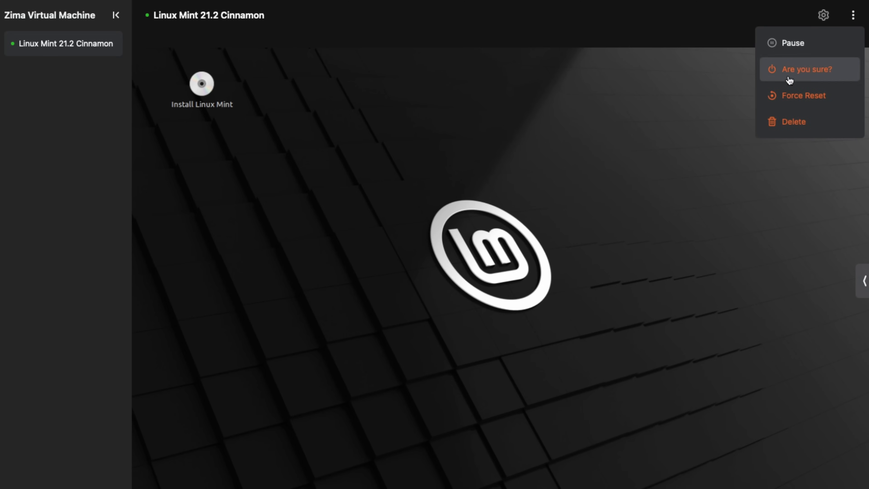
pyautogui.click(762, 78)
pyautogui.click(822, 15)
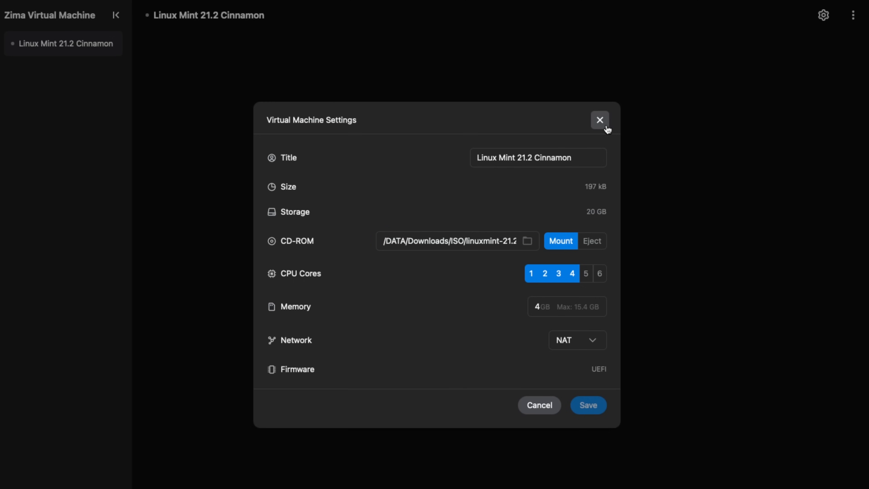
pyautogui.click(599, 120)
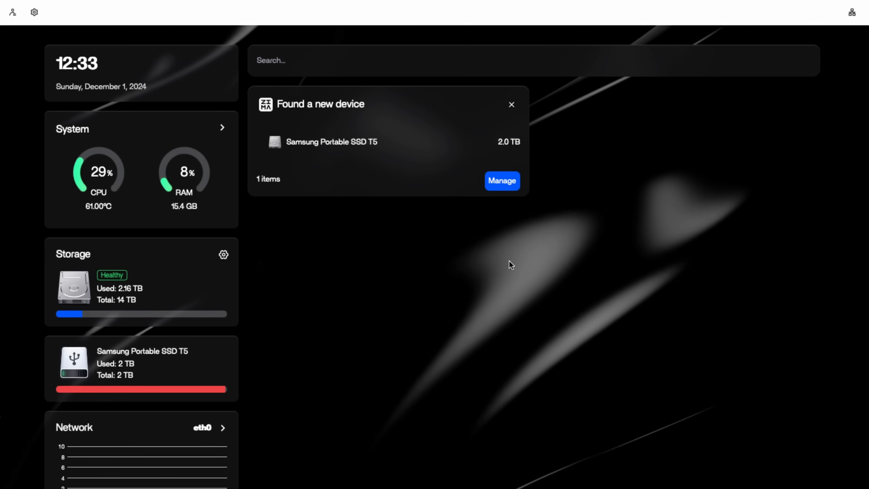
pyautogui.scroll(-3, 496, 322)
pyautogui.scroll(3, 496, 326)
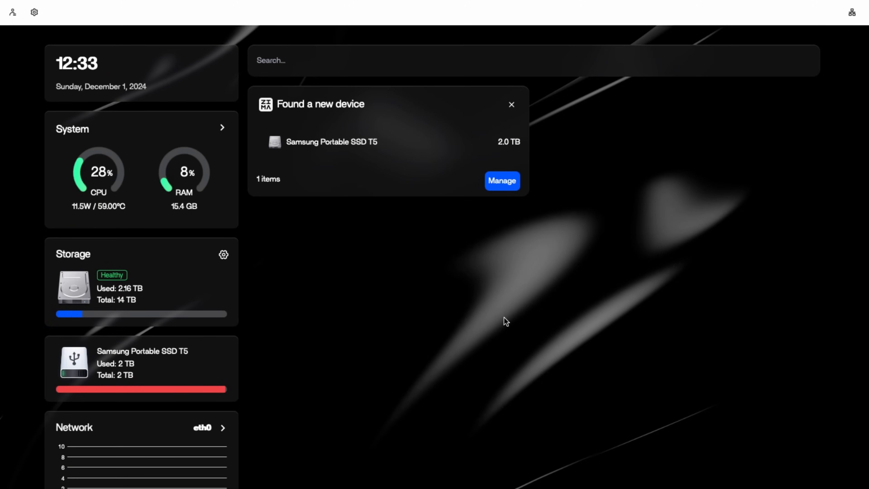
pyautogui.scroll(-2, 504, 322)
pyautogui.scroll(2, 468, 316)
pyautogui.scroll(-3, 475, 315)
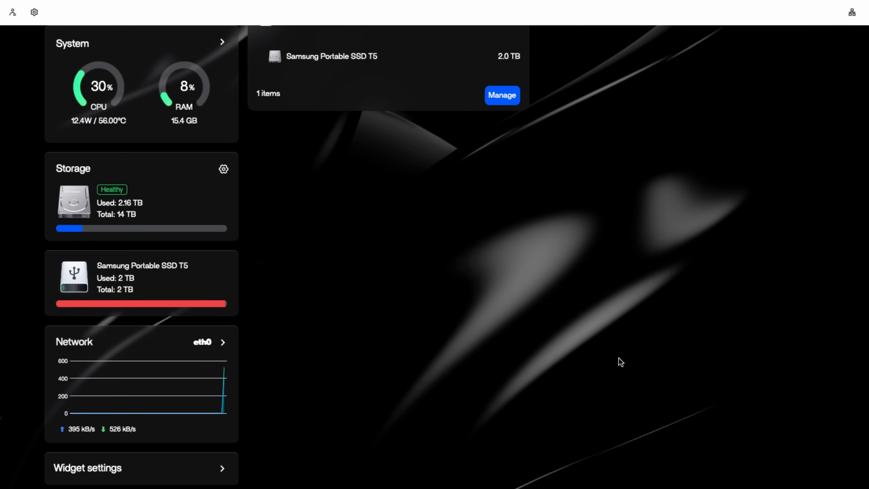
pyautogui.scroll(3, 618, 328)
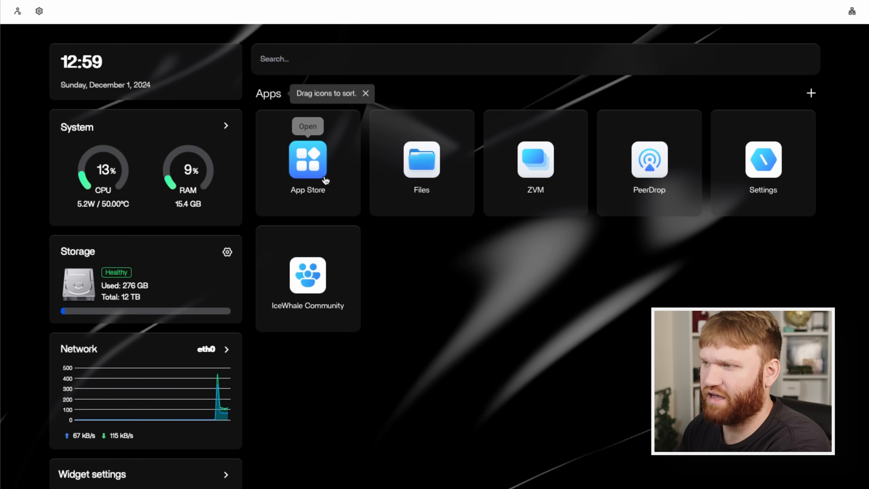
# Open the App Store and browse the catalogue of installable apps.
pyautogui.click(316, 167)
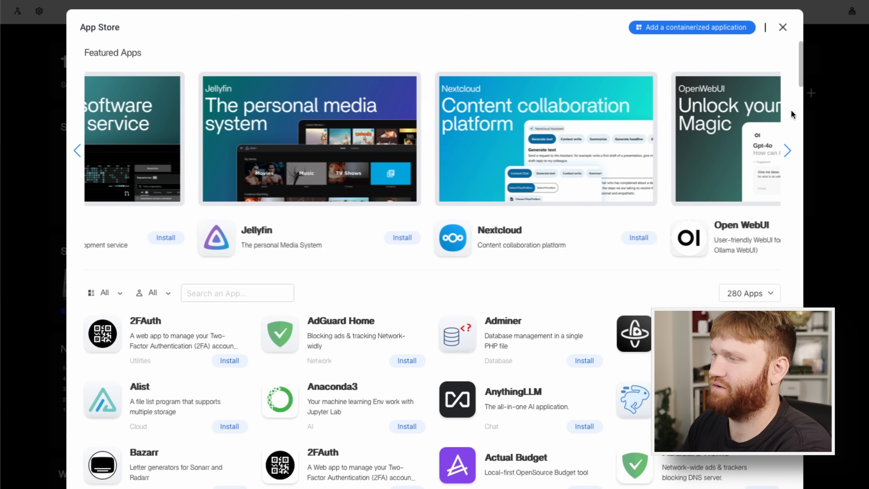
pyautogui.scroll(-10, 467, 258)
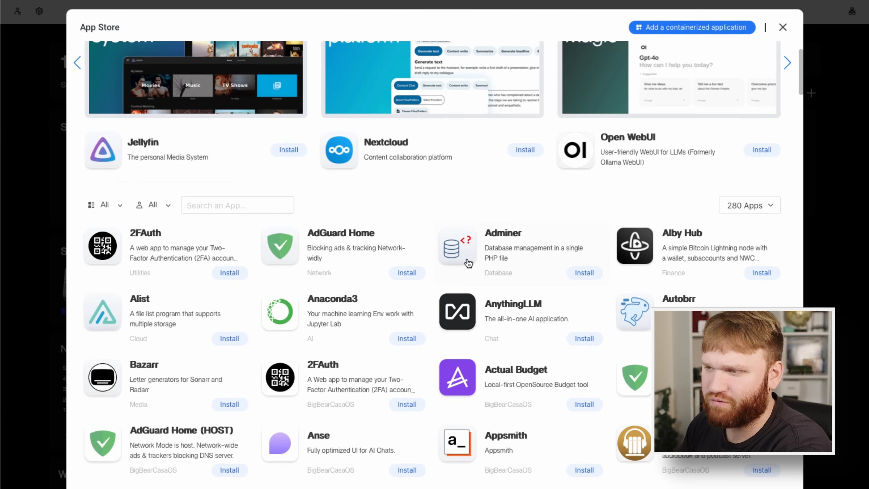
pyautogui.scroll(-20, 466, 257)
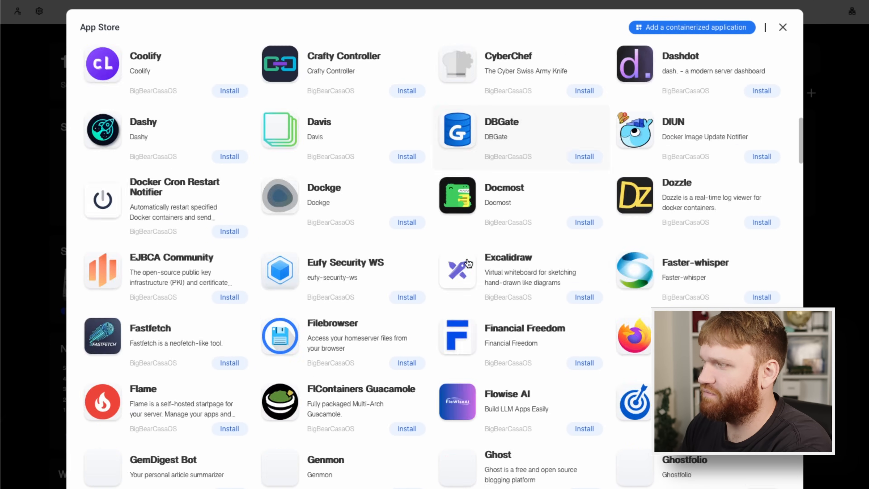
pyautogui.scroll(-20, 468, 263)
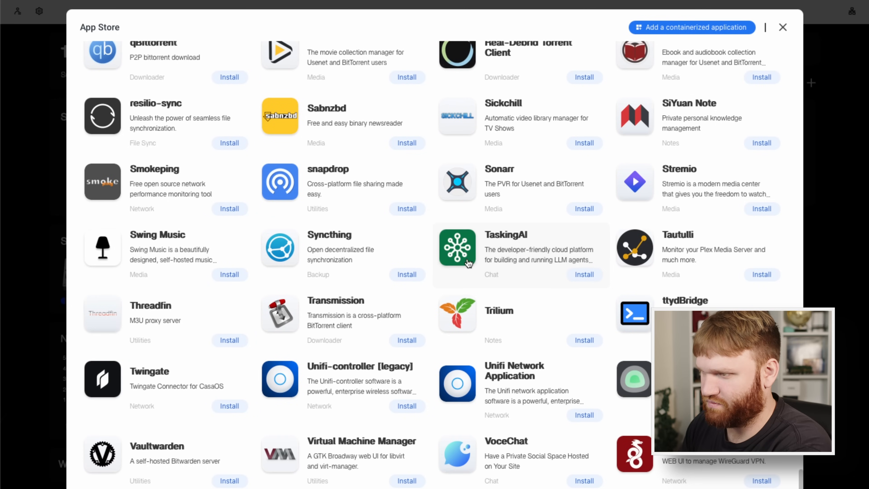
pyautogui.scroll(3, 541, 301)
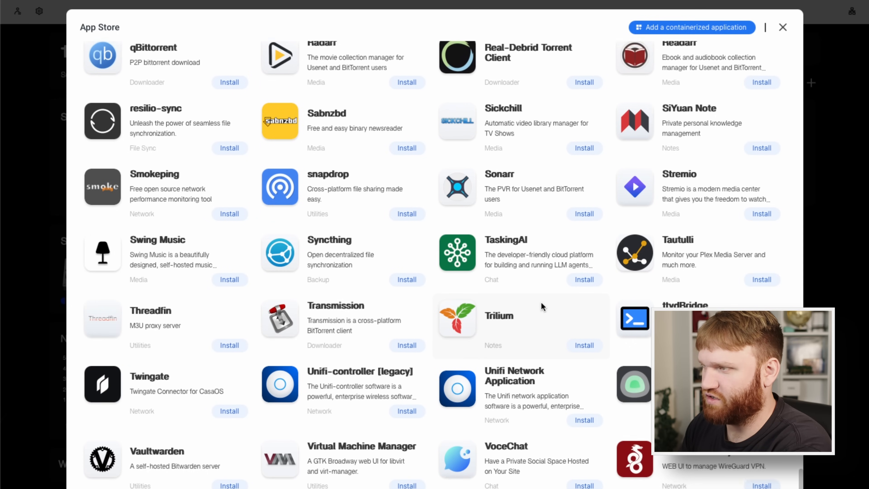
pyautogui.scroll(10, 497, 276)
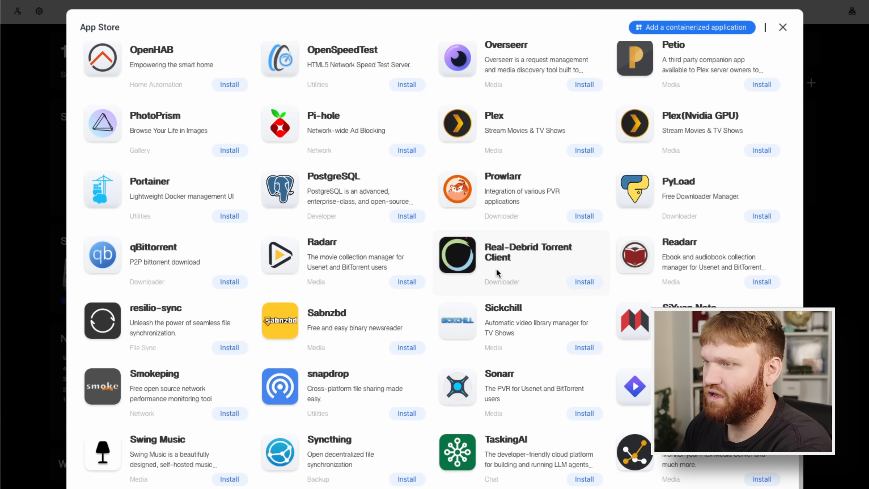
pyautogui.scroll(15, 496, 271)
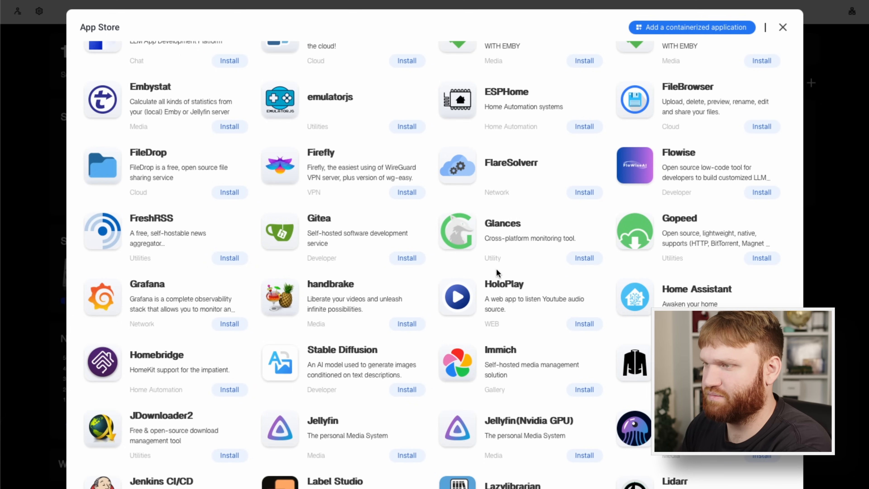
pyautogui.scroll(-2, 496, 272)
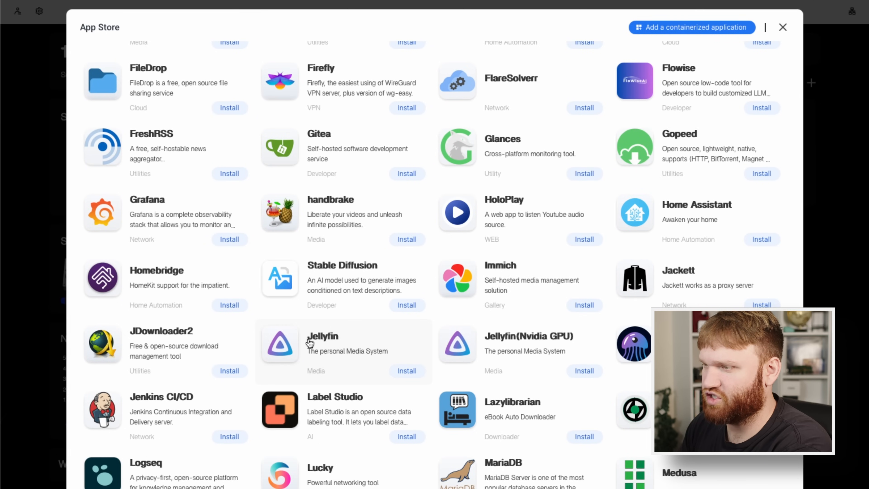
# Open the Jellyfin app page and start a custom install.
pyautogui.click(343, 346)
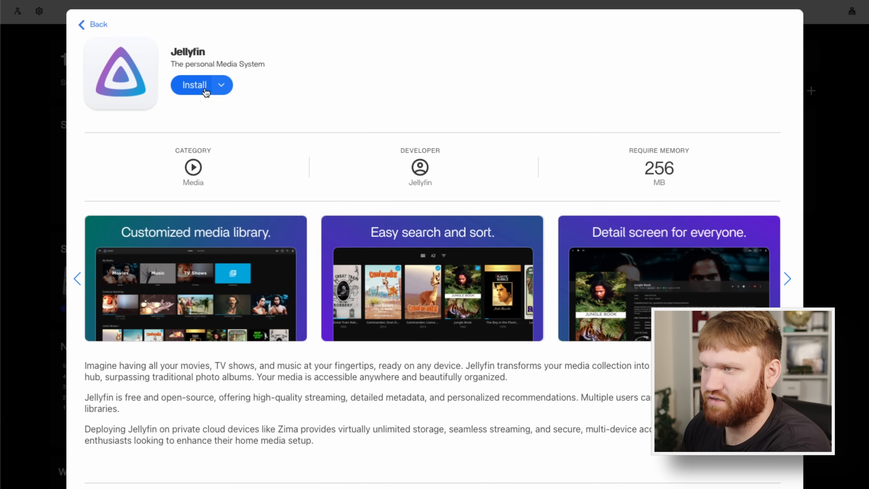
pyautogui.click(221, 85)
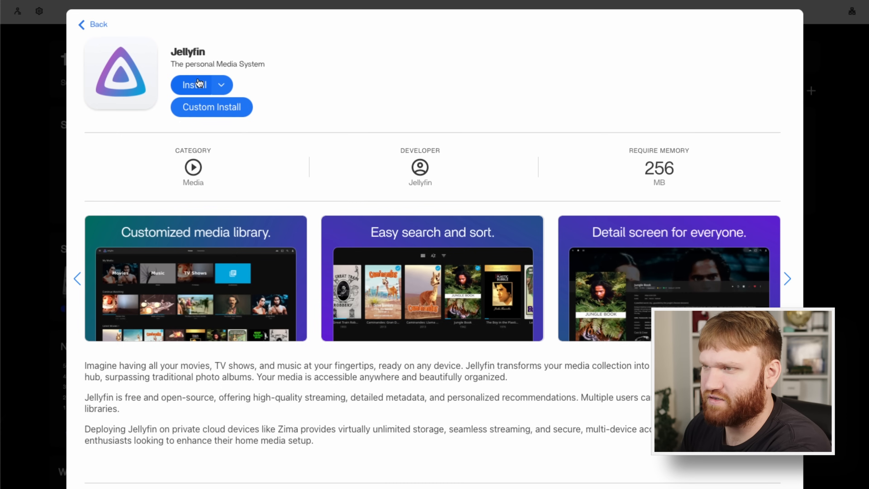
pyautogui.click(221, 86)
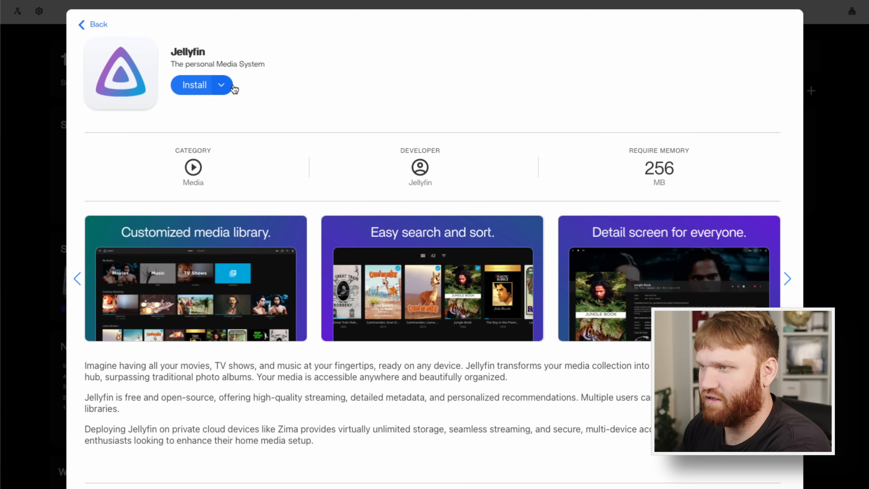
pyautogui.click(221, 85)
pyautogui.click(224, 110)
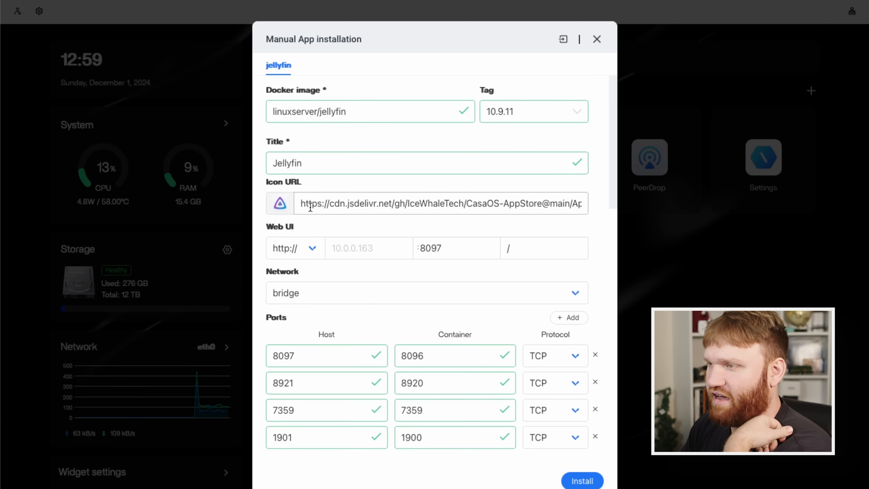
# Review Jellyfin's icon URL, web UI address and available network modes without changing them.
pyautogui.moveTo(301, 203); pyautogui.dragTo(582, 204)
pyautogui.click(351, 253)
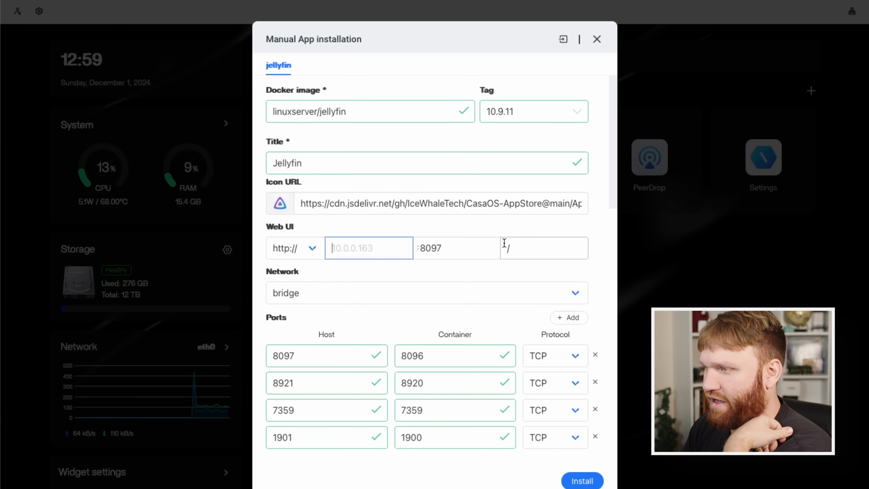
pyautogui.click(513, 247)
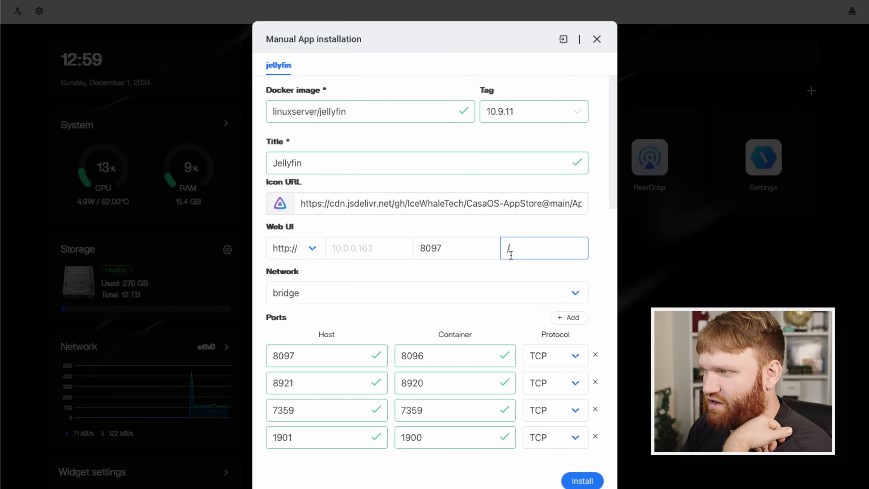
pyautogui.click(287, 293)
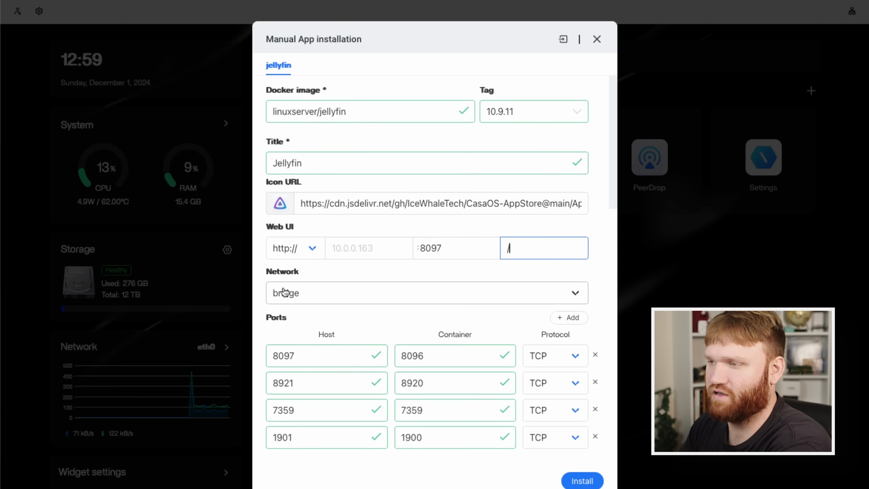
pyautogui.click(601, 225)
# Examine Jellyfin's port, volume and environment variable mappings and the /dev/dri device mapping.
pyautogui.scroll(-4, 432, 325)
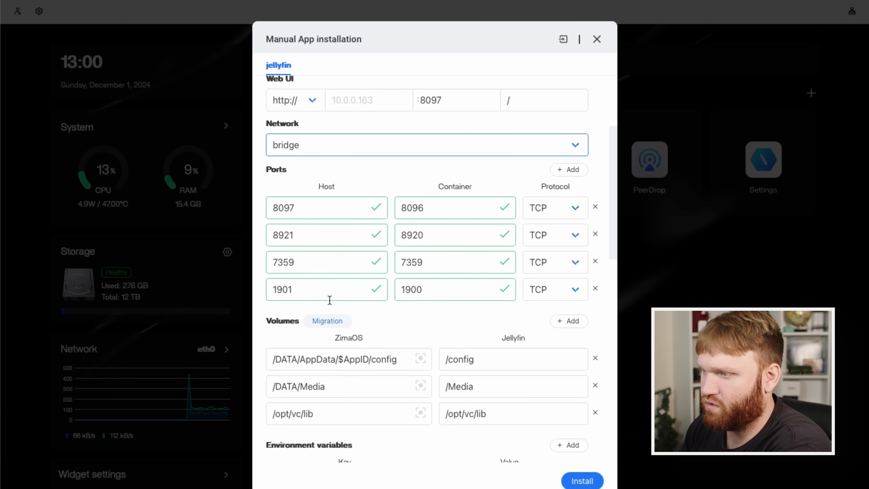
pyautogui.scroll(-2, 493, 286)
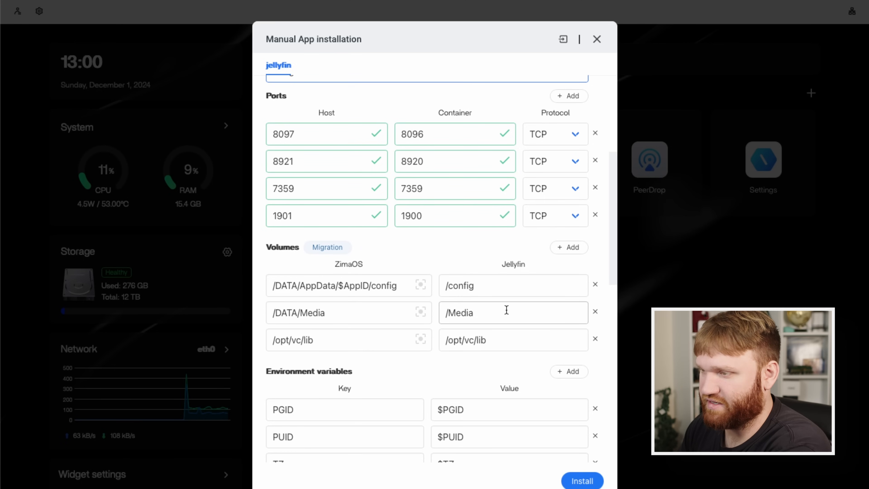
pyautogui.scroll(-3, 503, 310)
pyautogui.scroll(-2, 389, 373)
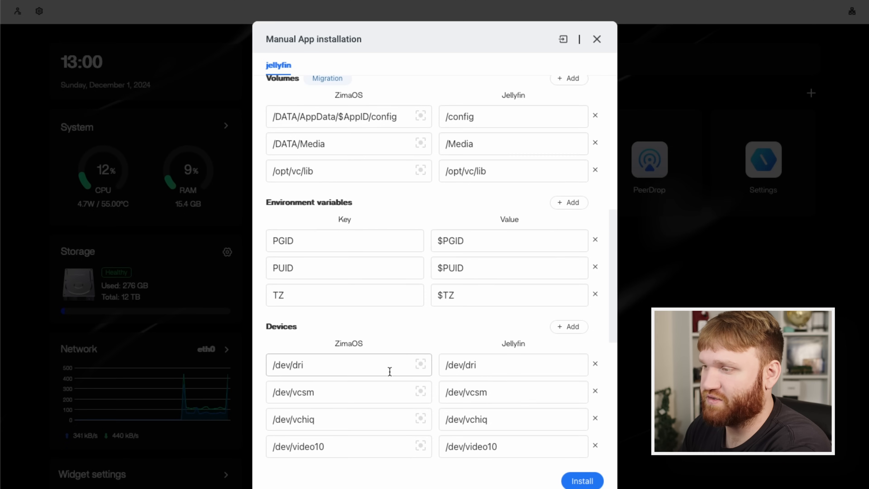
pyautogui.scroll(-1, 390, 371)
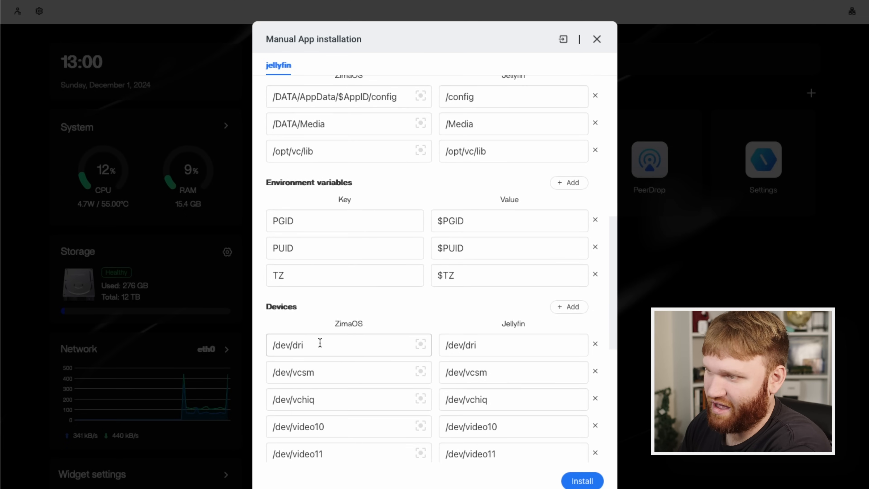
pyautogui.moveTo(320, 342); pyautogui.dragTo(263, 348)
pyautogui.moveTo(497, 345); pyautogui.dragTo(439, 342)
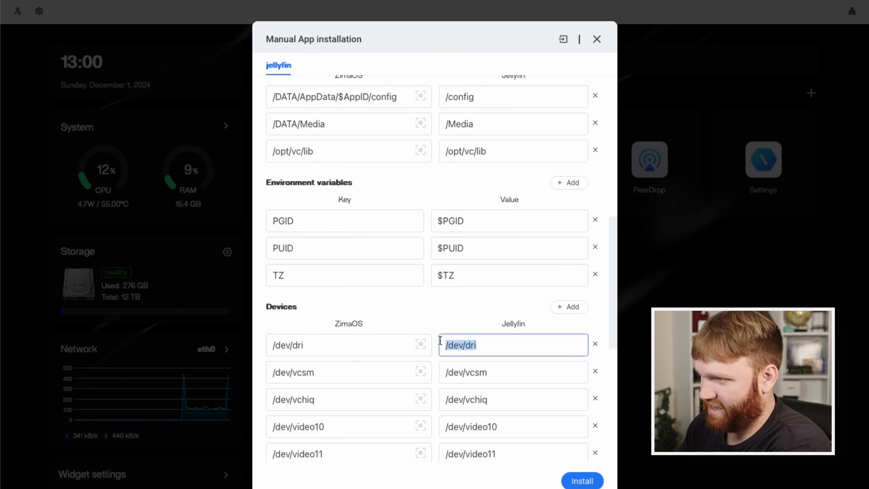
pyautogui.moveTo(369, 343); pyautogui.dragTo(257, 345)
# Review Jellyfin's remaining device mappings, container command, privileges, memory limit, CPU shares, restart policy and container capabilities.
pyautogui.scroll(-4, 569, 336)
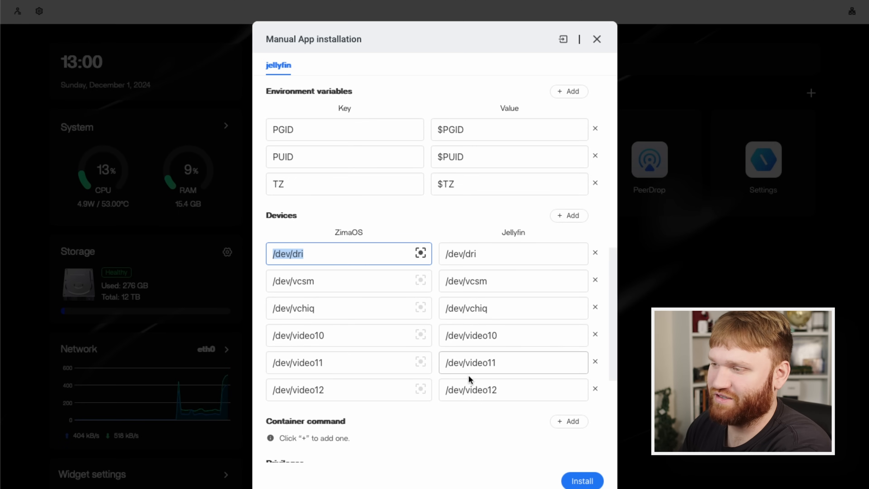
pyautogui.scroll(-2, 352, 310)
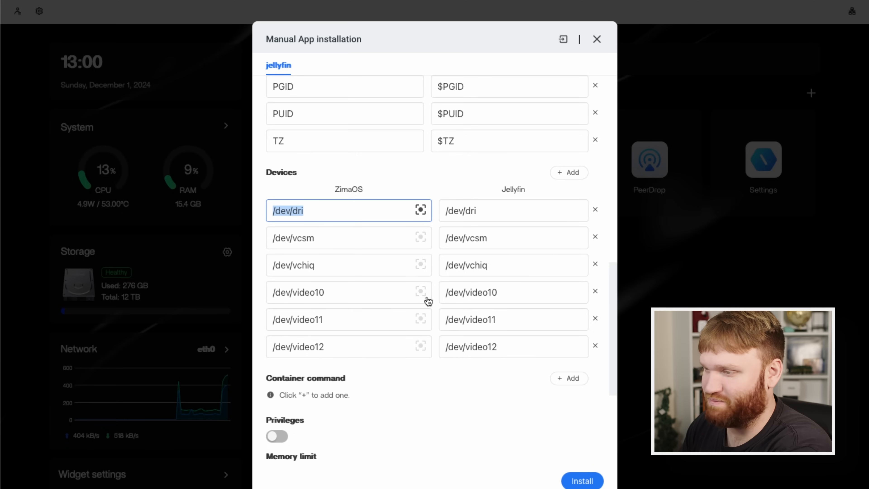
pyautogui.scroll(-4, 458, 393)
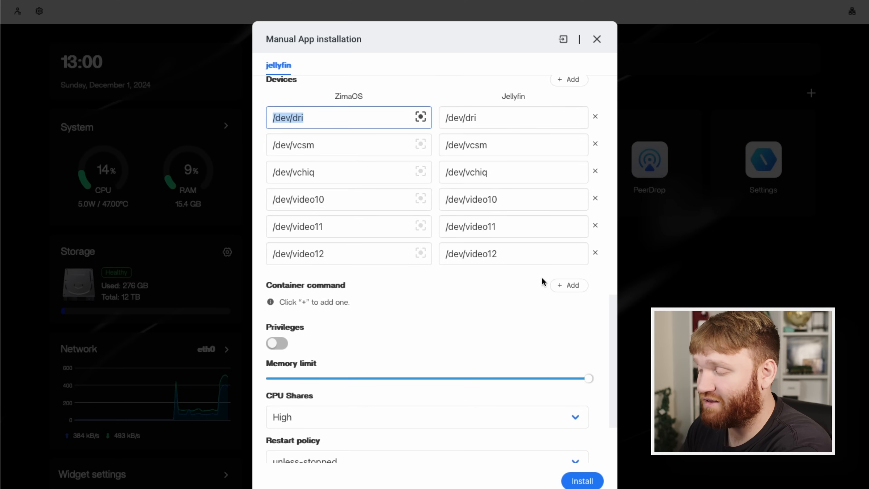
pyautogui.scroll(-1, 475, 275)
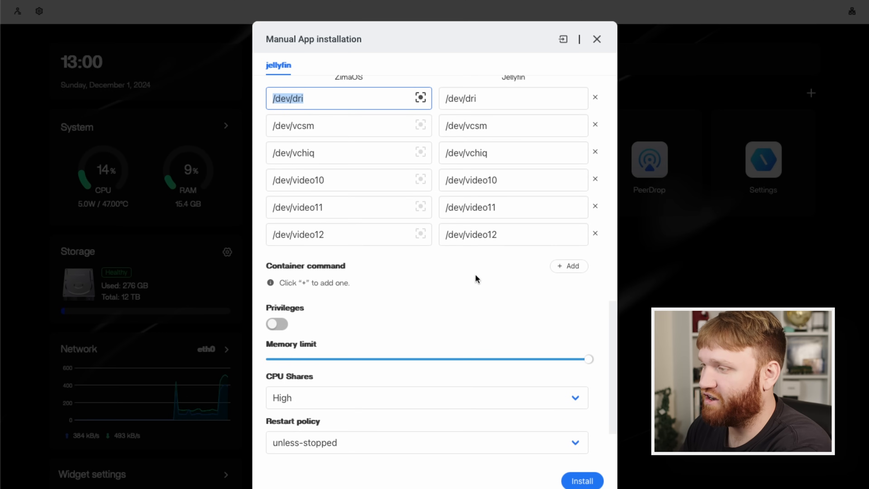
pyautogui.scroll(-1, 477, 279)
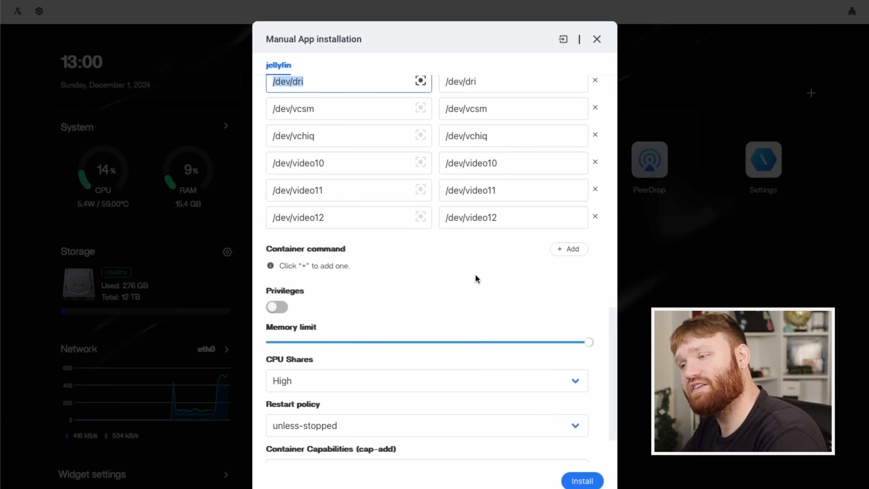
pyautogui.scroll(-3, 477, 279)
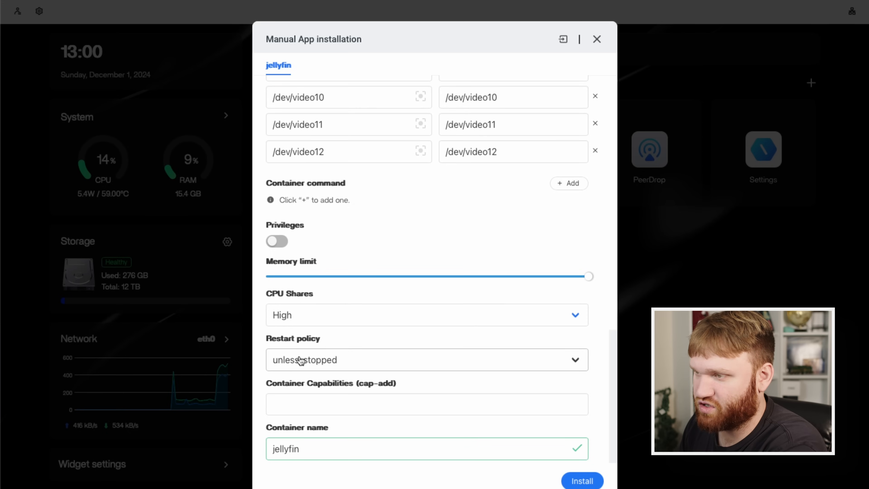
pyautogui.click(361, 408)
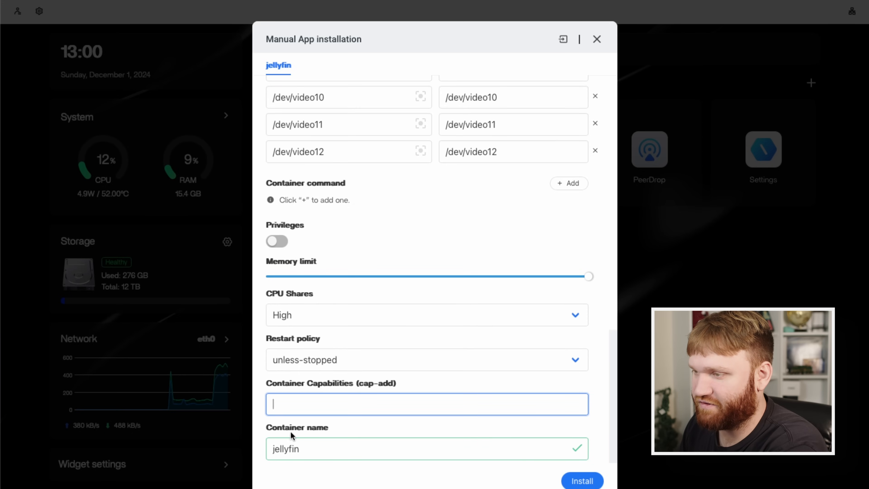
# Install Jellyfin with the default custom install settings and dismiss the installation progress window.
pyautogui.scroll(10, 565, 246)
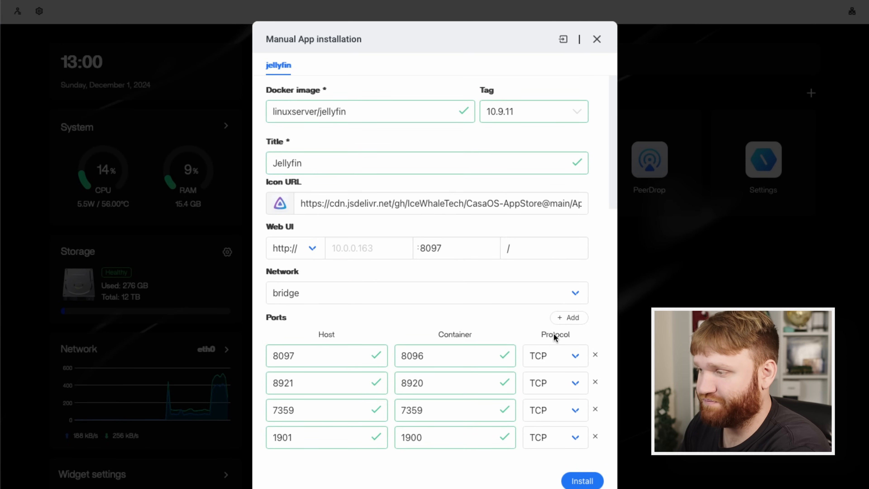
pyautogui.click(587, 481)
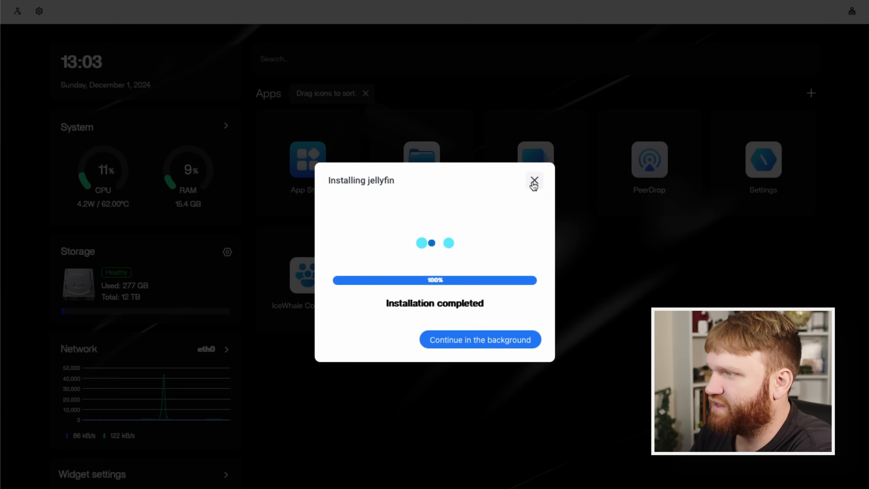
pyautogui.click(533, 182)
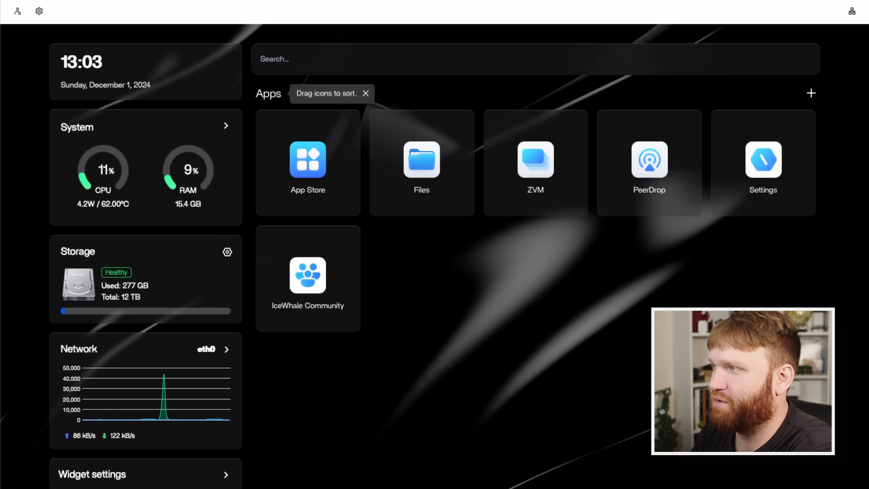
# Reload the dashboard several times to check the installed apps.
pyautogui.hotkey('ctrl', 'r')
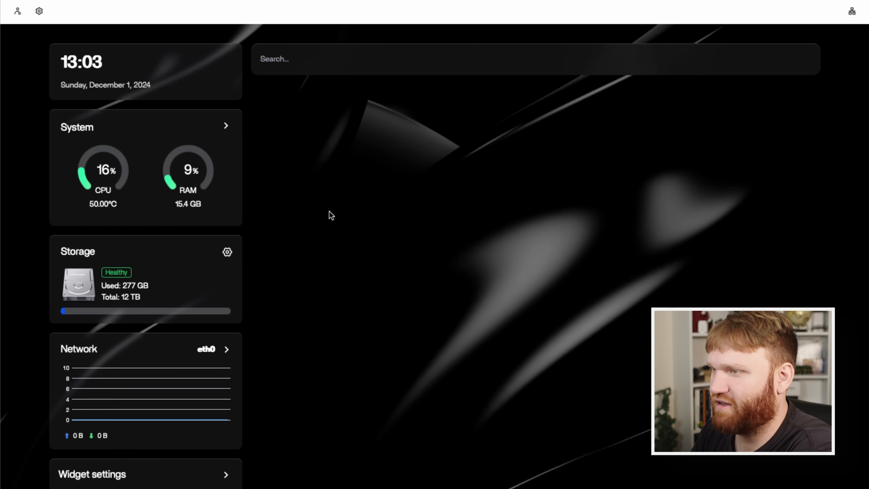
pyautogui.hotkey('ctrl', 'r')
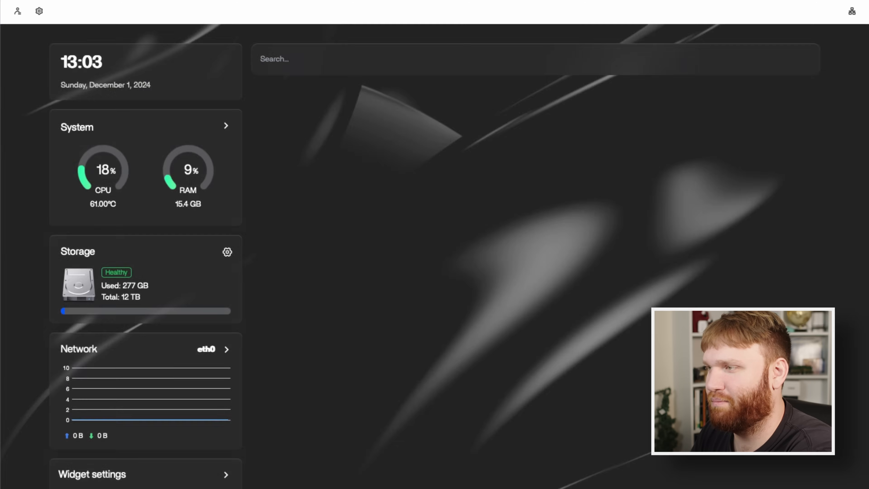
pyautogui.hotkey('ctrl', 'r')
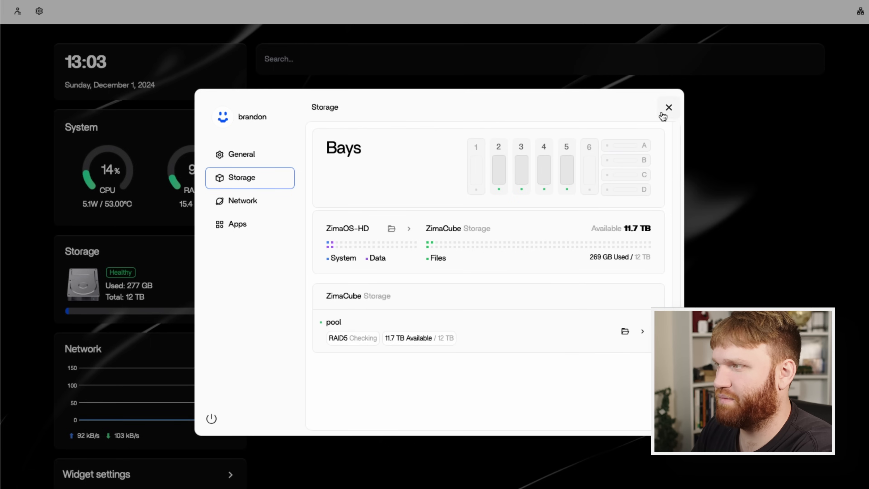
pyautogui.click(663, 114)
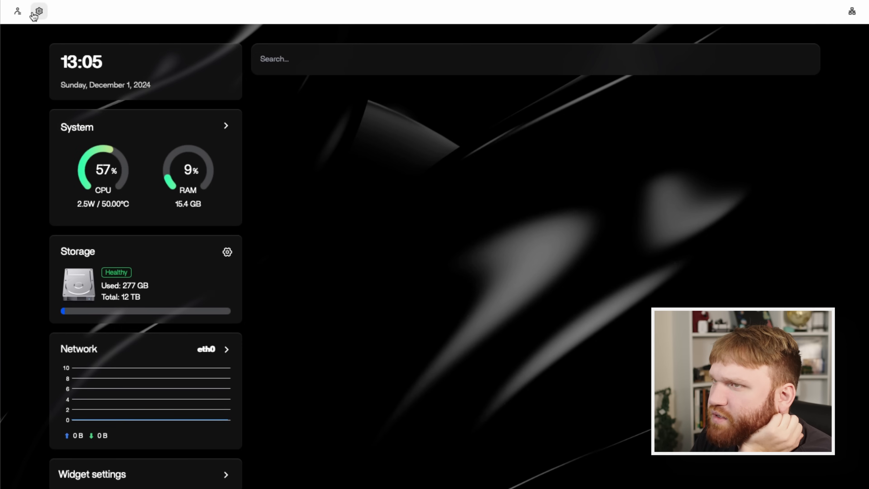
# Open the system settings and inspect the storage bays and disks.
pyautogui.click(37, 13)
pyautogui.click(269, 182)
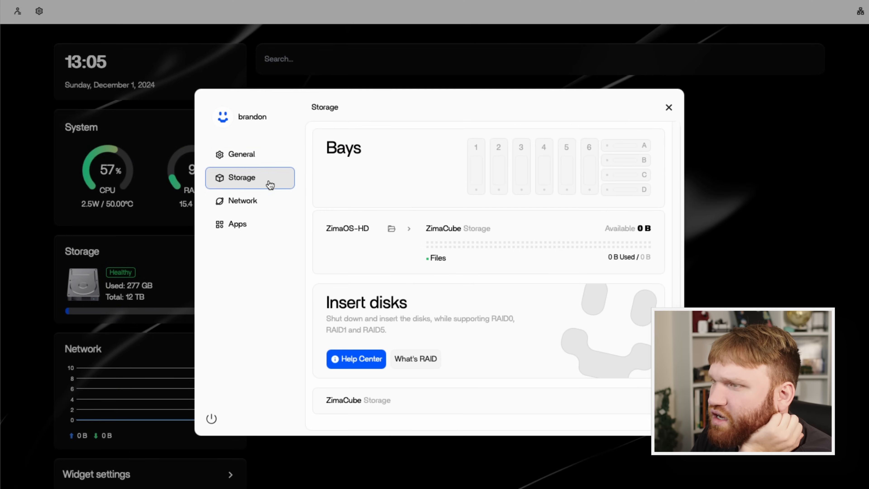
# Migrate the app data storage location from pool to ZimaOS-HD and view the updated app locations.
pyautogui.click(265, 200)
pyautogui.click(263, 184)
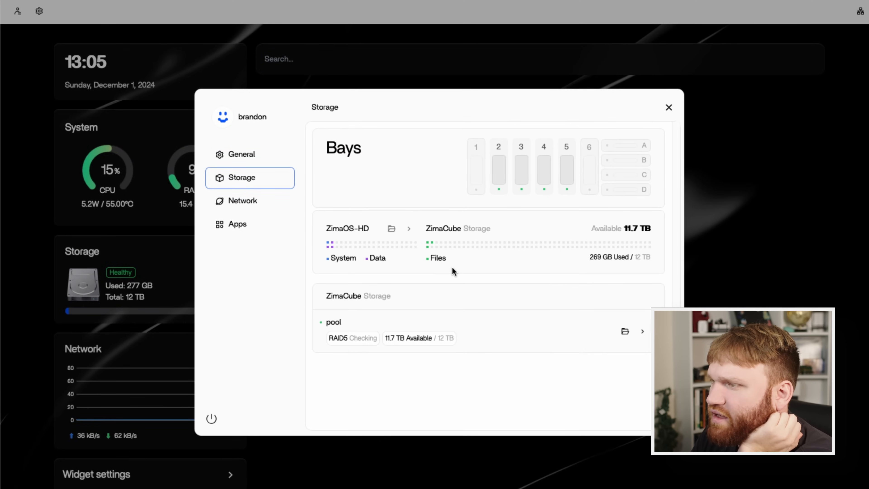
pyautogui.click(255, 224)
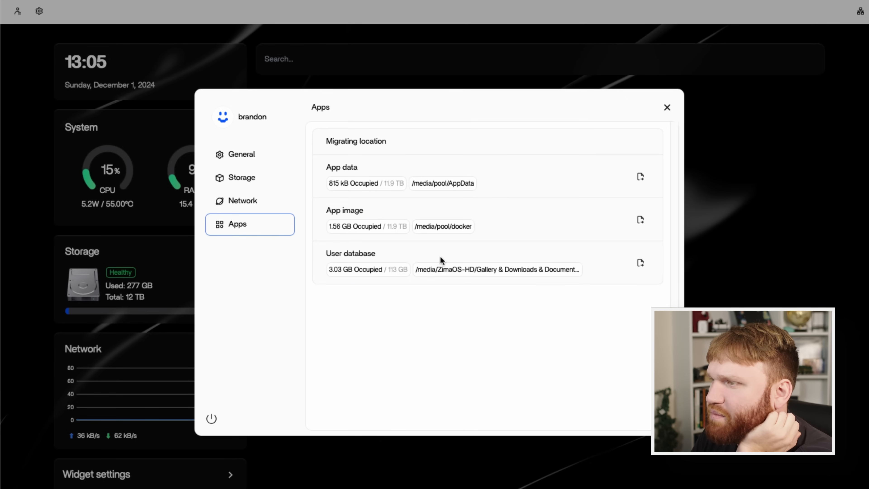
pyautogui.click(643, 184)
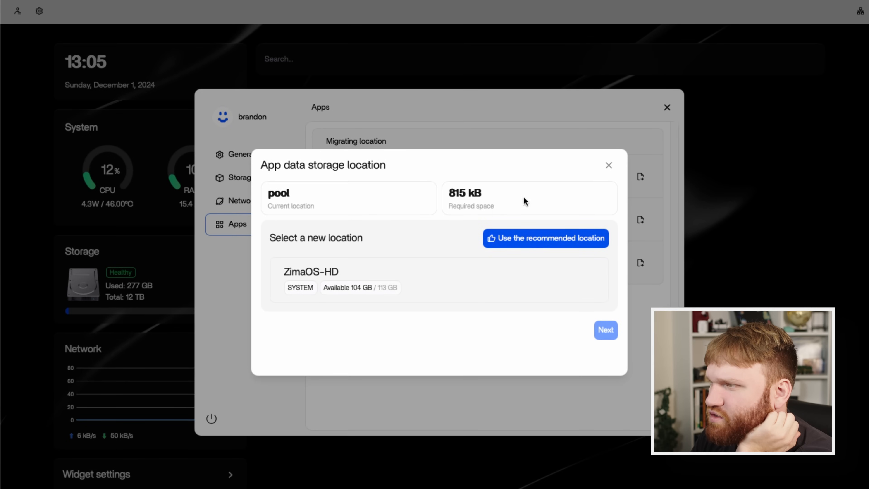
pyautogui.click(287, 287)
pyautogui.click(605, 330)
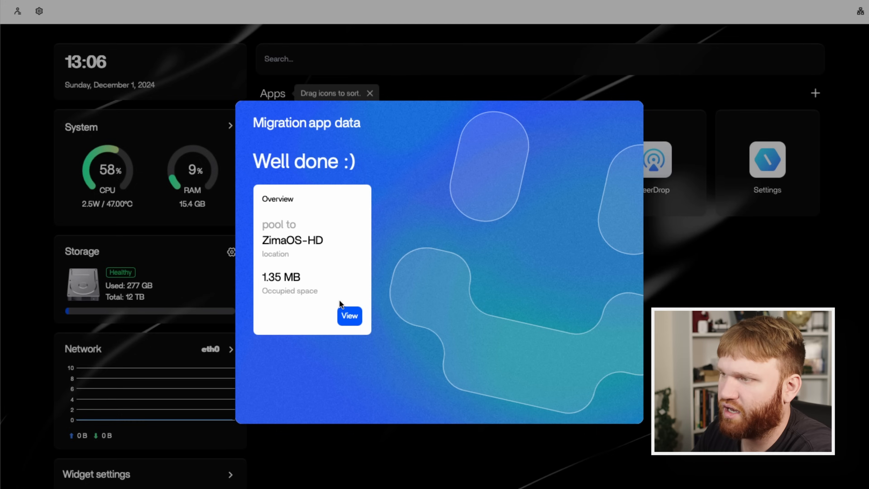
pyautogui.click(343, 310)
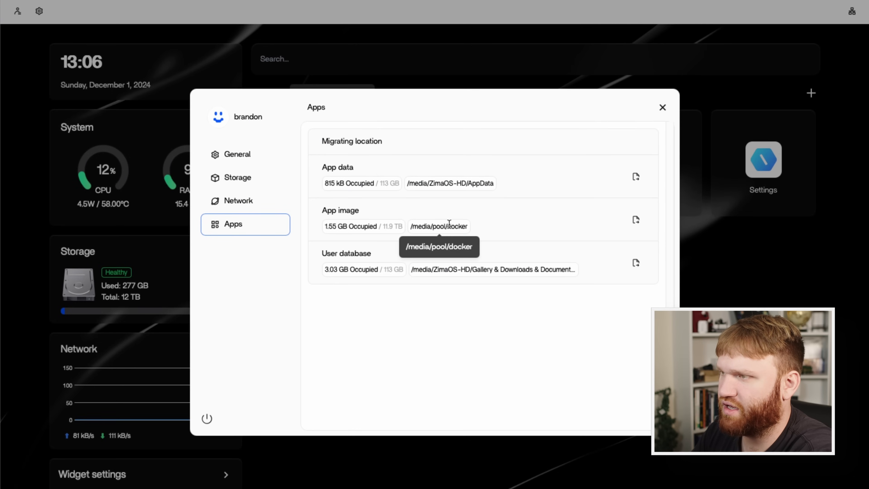
# Migrate the app image storage location from pool to ZimaOS-HD, acknowledging the Docker service pause, and close the settings.
pyautogui.click(636, 221)
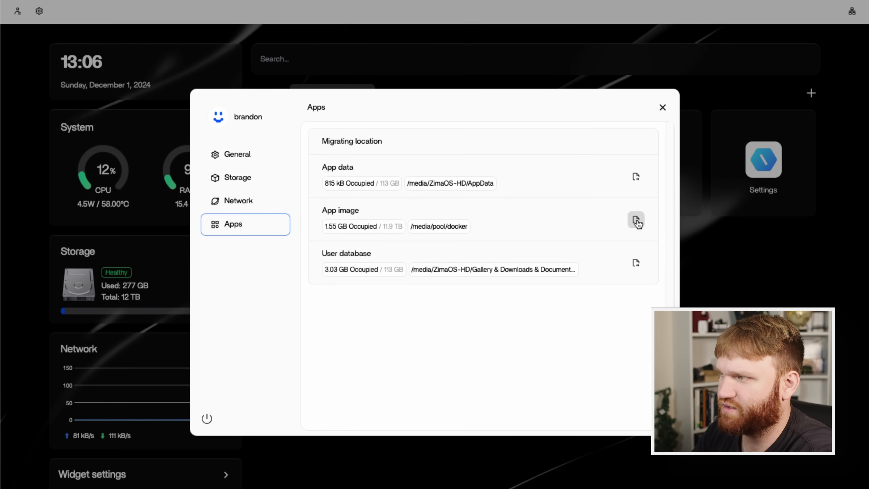
pyautogui.click(440, 280)
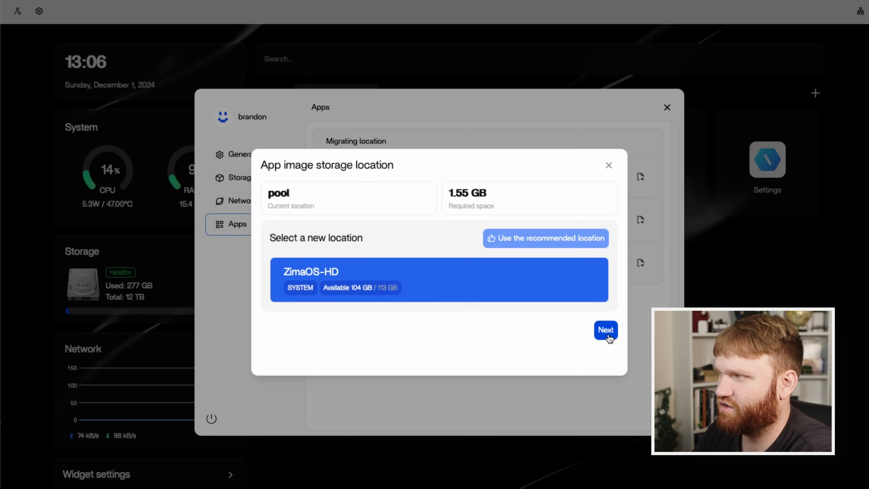
pyautogui.click(603, 330)
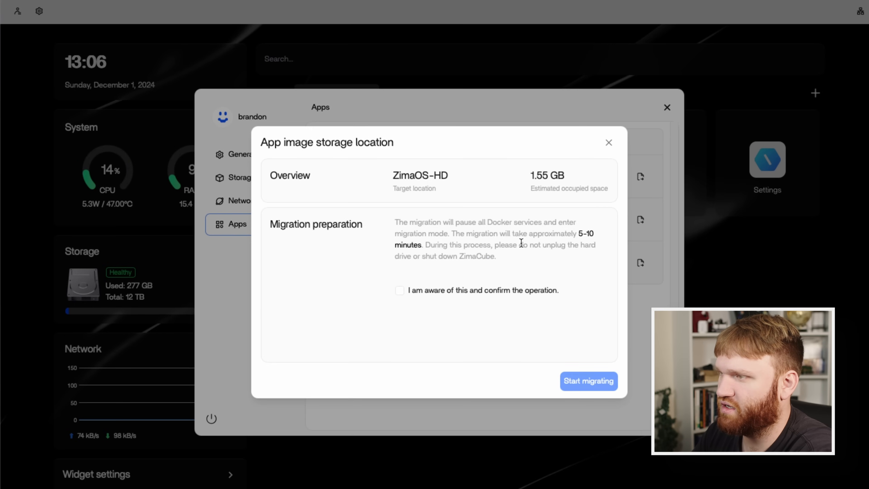
pyautogui.click(510, 292)
pyautogui.click(585, 385)
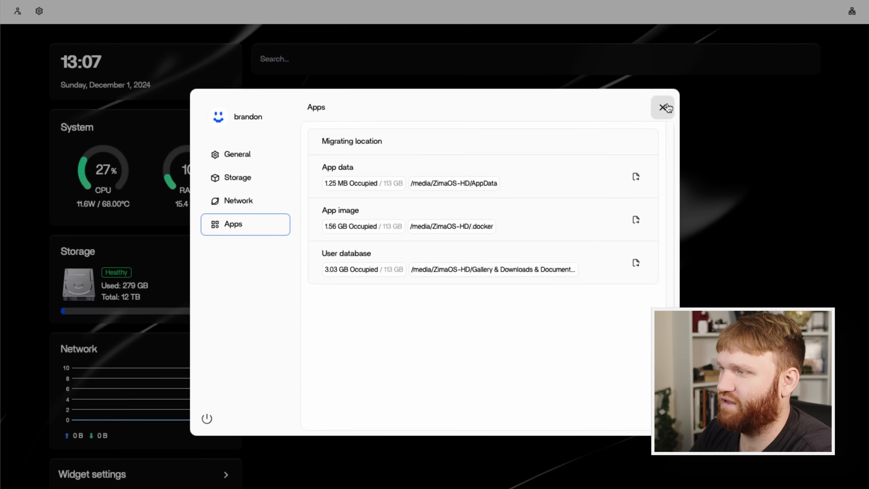
pyautogui.click(664, 108)
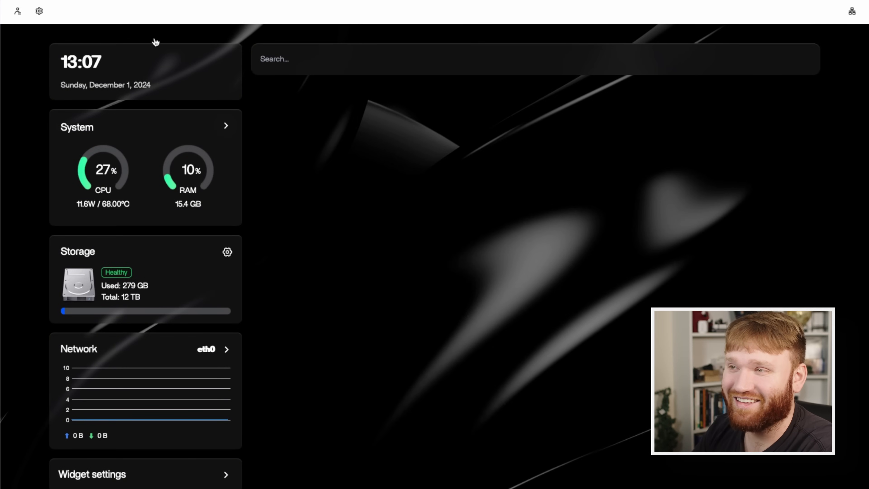
# Reload the dashboard until the installed apps load again.
pyautogui.press('F5')
pyautogui.press('F5')
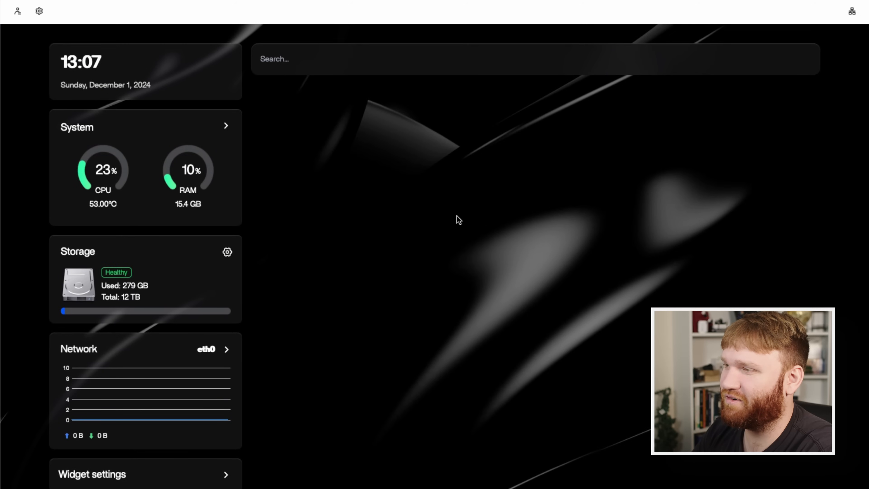
pyautogui.press('F5')
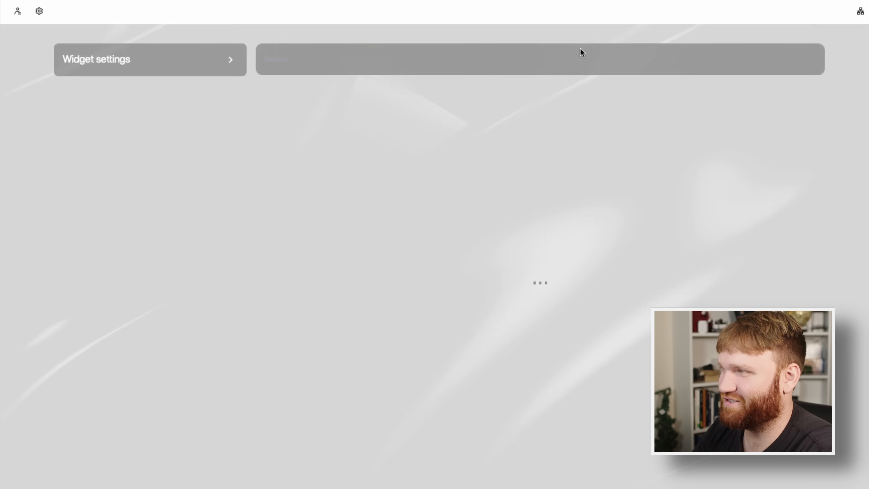
pyautogui.press('F5')
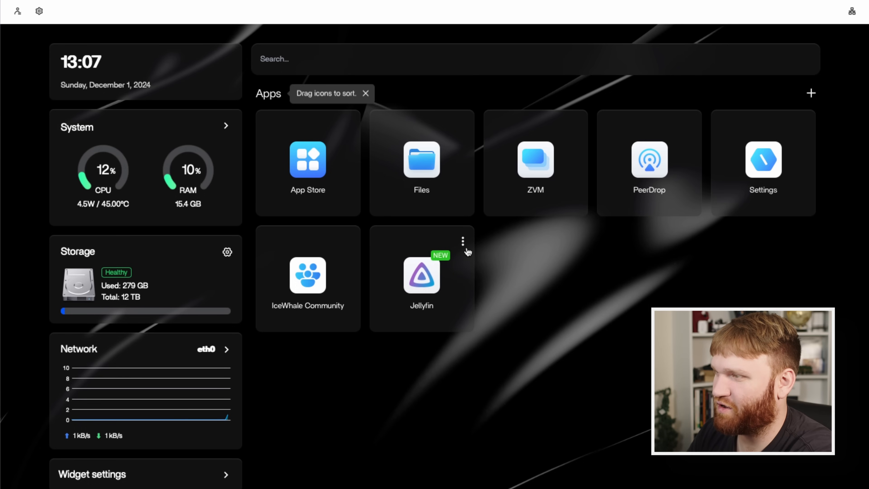
# Inspect Jellyfin's port and volume mappings, including the host folder behind /Media, and close its settings without saving.
pyautogui.click(462, 241)
pyautogui.click(422, 305)
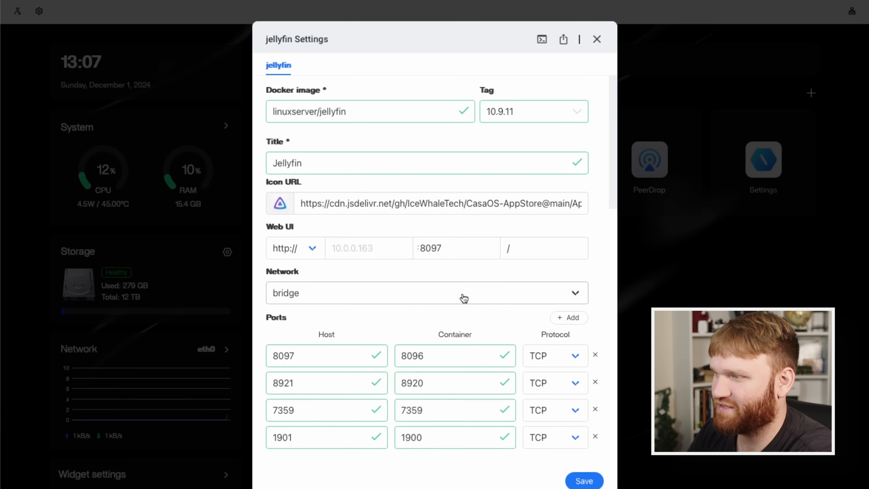
pyautogui.scroll(-2, 426, 242)
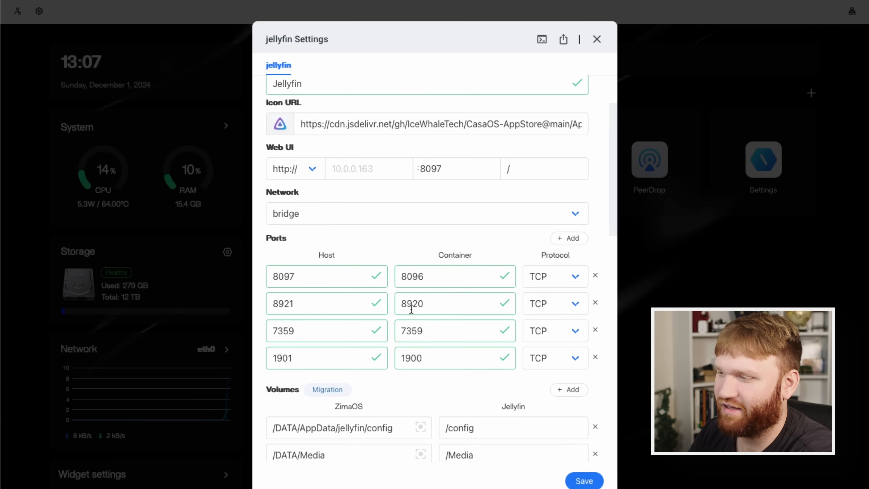
pyautogui.scroll(-5, 444, 361)
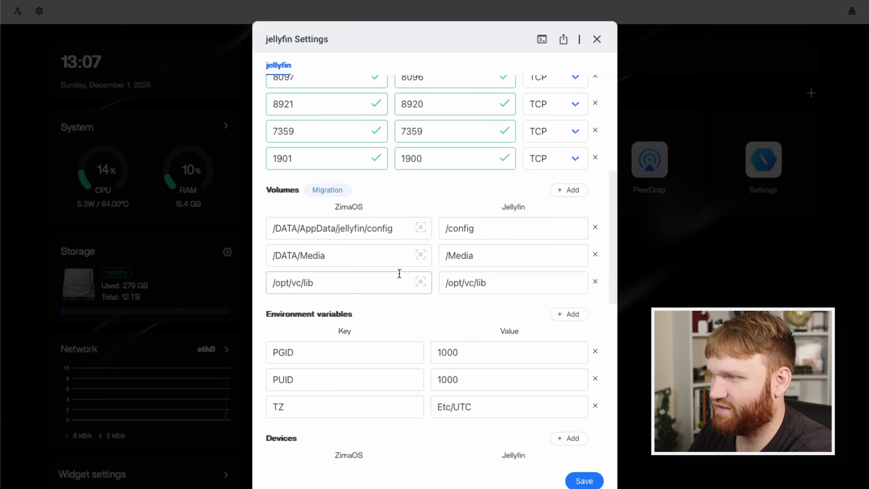
pyautogui.click(423, 256)
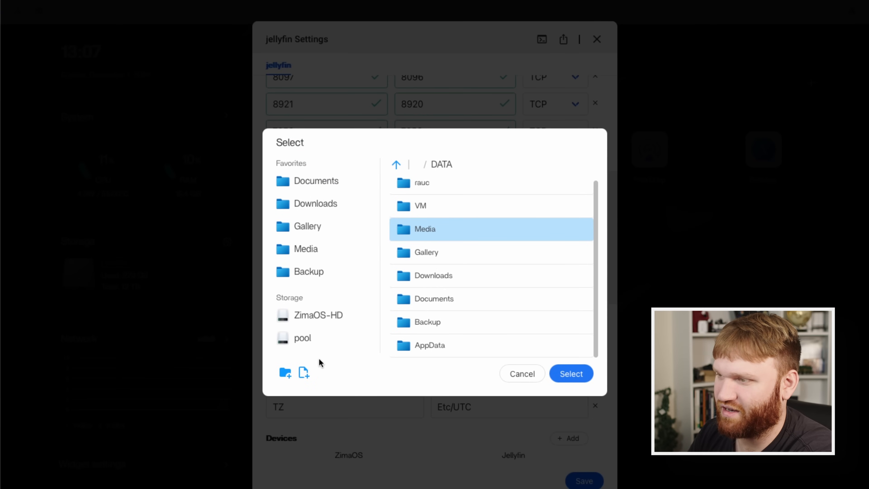
pyautogui.click(522, 375)
pyautogui.click(597, 41)
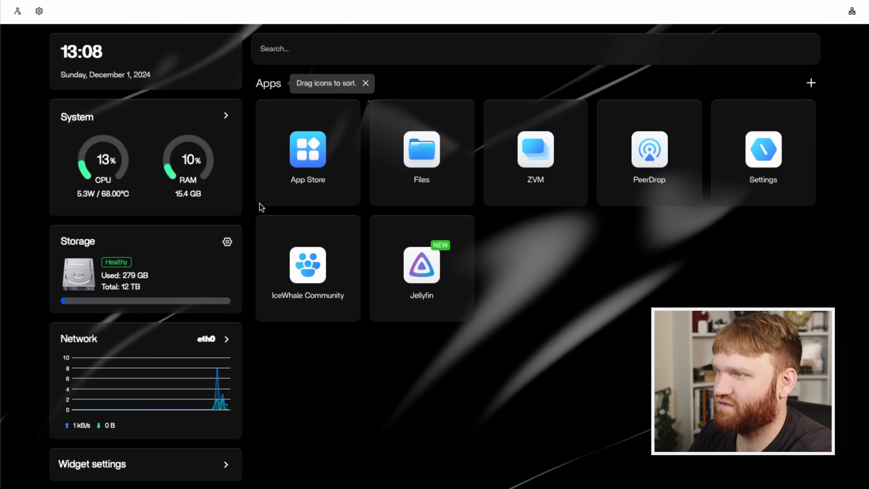
# Check the storage and network sections of the system settings, and close them.
pyautogui.click(38, 10)
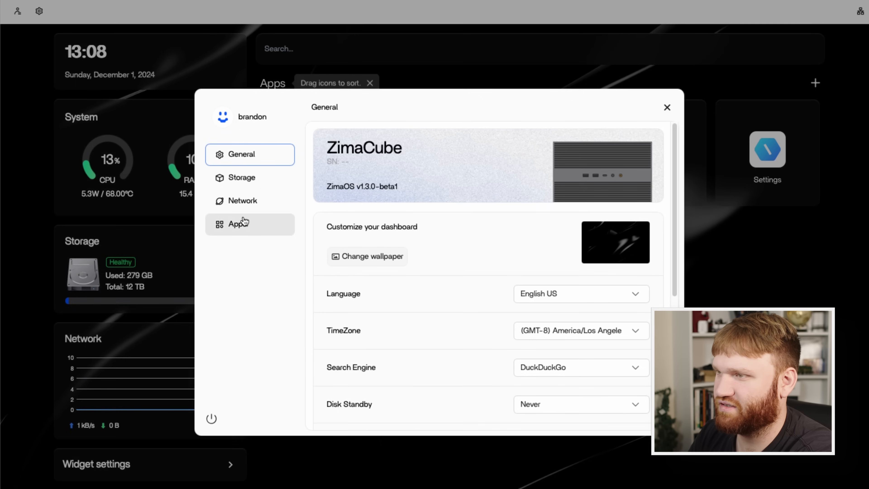
pyautogui.click(242, 177)
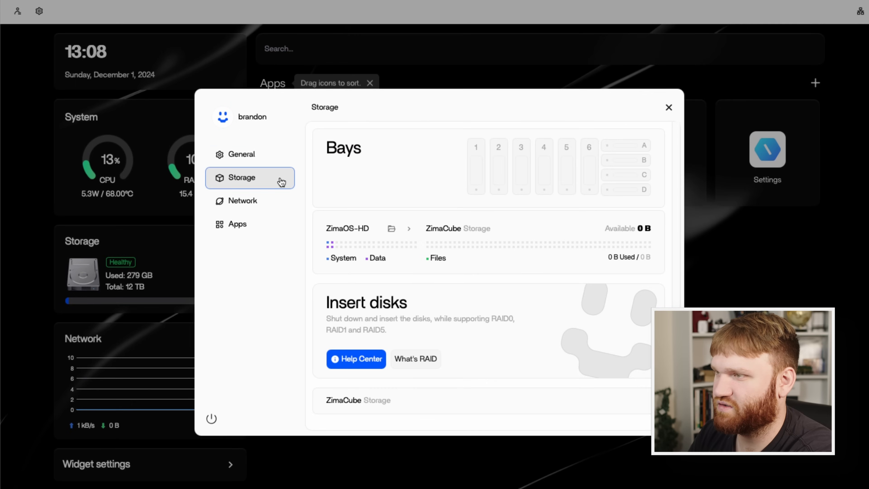
pyautogui.click(254, 201)
pyautogui.press('Escape')
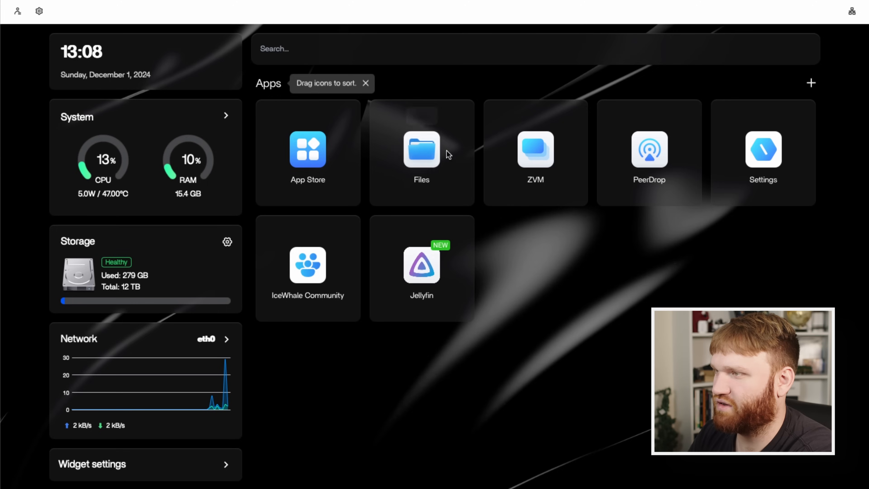
# Copy the A Charlie Brown Thanksgiving (1973) folder from the 10.0.0.83 share into Media's Movies folder on ZimaOS-HD, and return to the dashboard.
pyautogui.click(446, 151)
pyautogui.click(49, 271)
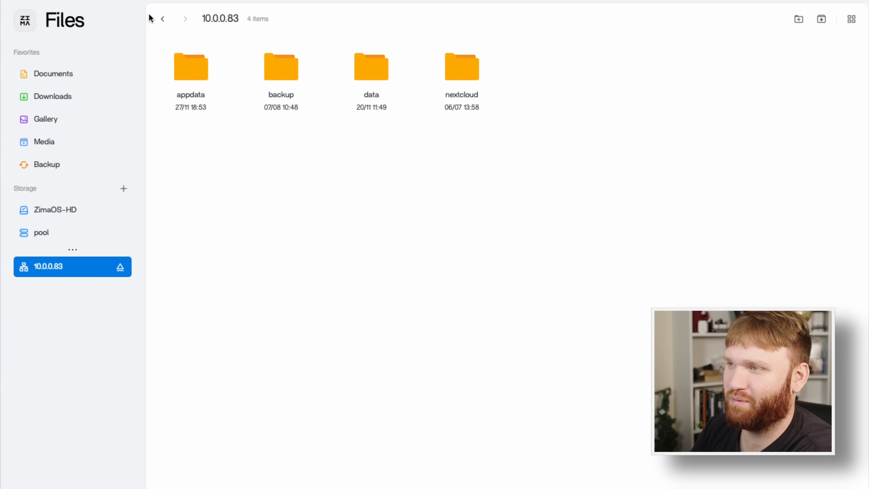
pyautogui.click(377, 70)
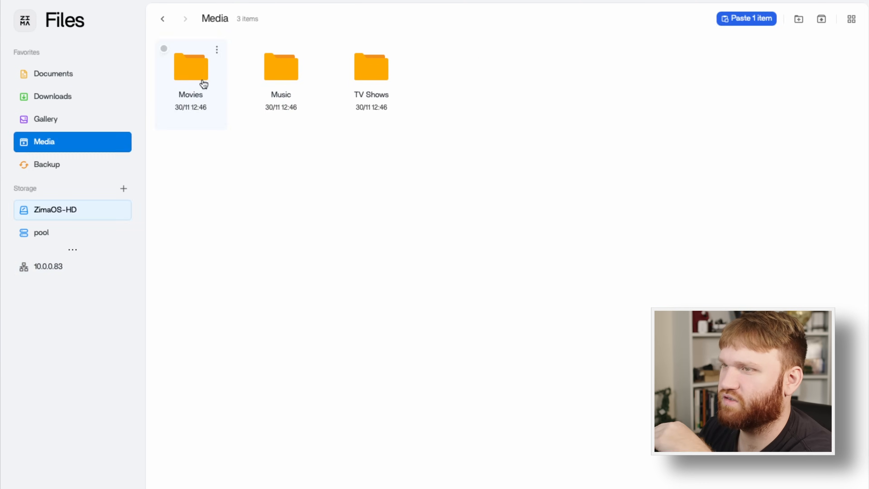
pyautogui.click(204, 84)
pyautogui.rightClick(388, 149)
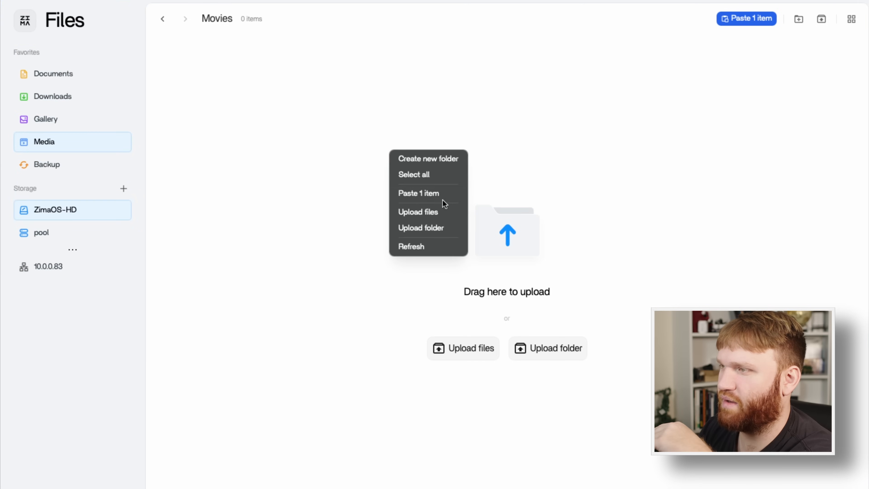
pyautogui.click(460, 194)
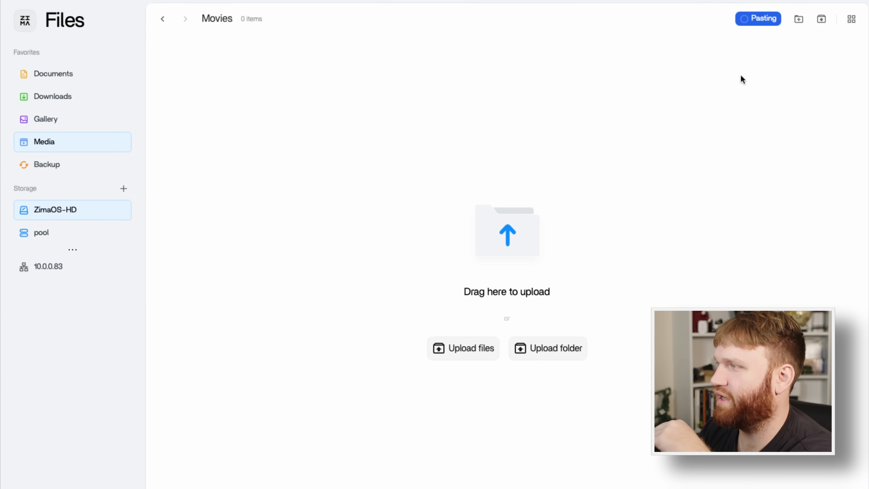
pyautogui.moveTo(760, 21)
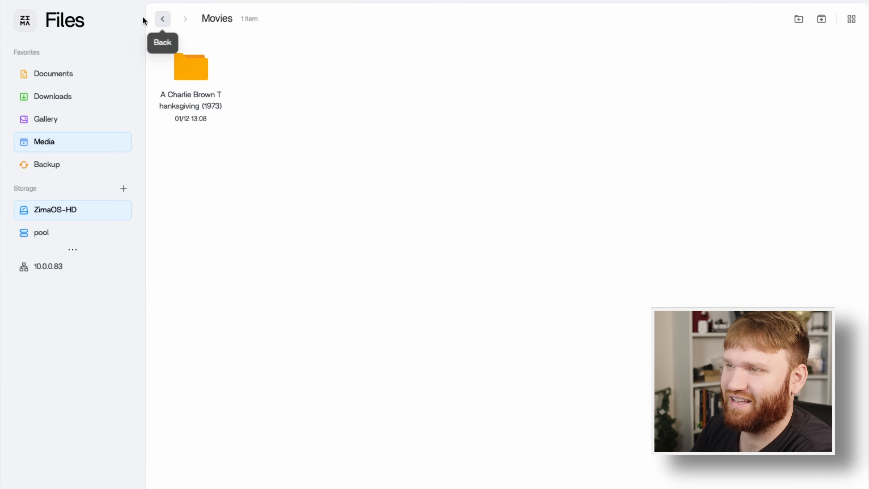
pyautogui.click(34, 22)
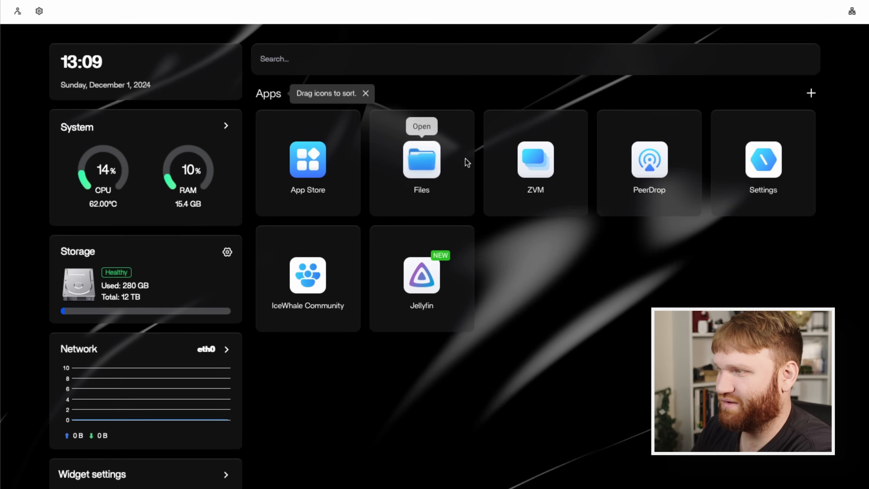
# Launch Jellyfin and add a Movies media library that uses the /Media/Movies folder in its setup wizard.
pyautogui.click(422, 275)
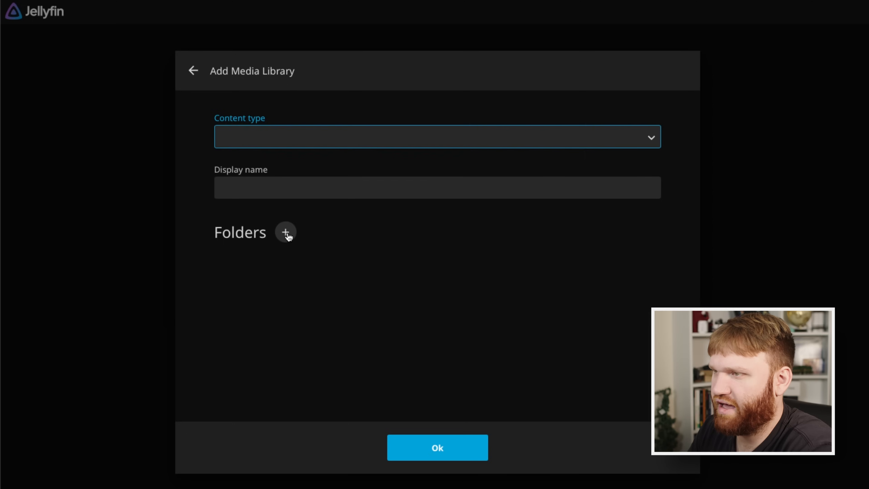
pyautogui.click(285, 230)
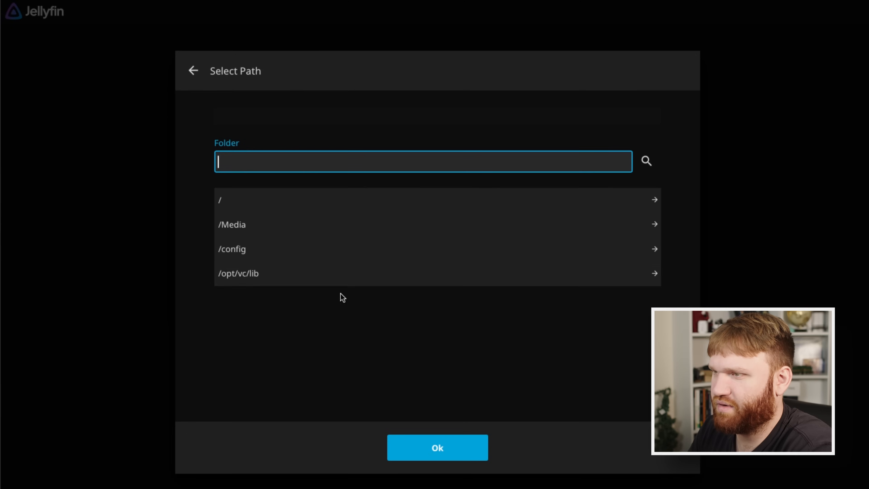
pyautogui.click(320, 231)
pyautogui.click(260, 228)
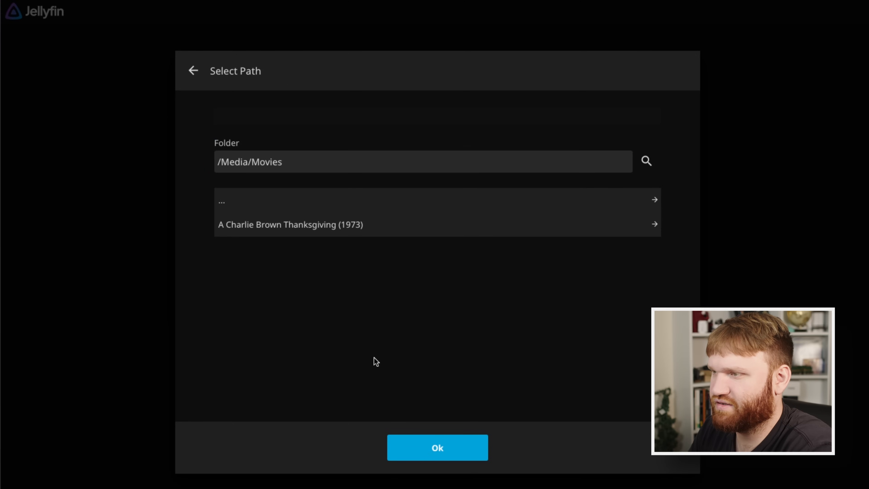
pyautogui.click(417, 445)
pyautogui.click(425, 447)
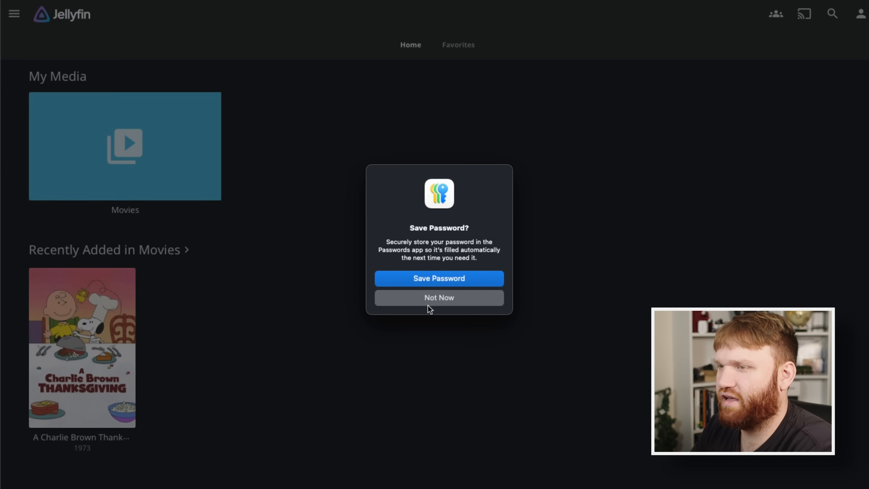
pyautogui.click(429, 304)
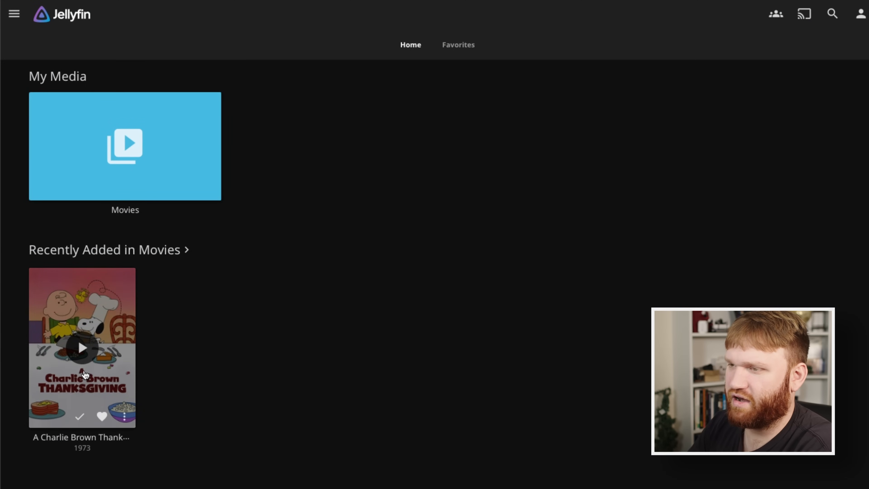
# Play A Charlie Brown Thanksgiving (1973) in Jellyfin, browse its quality options, and inspect the play method and codecs in the playback info.
pyautogui.click(80, 344)
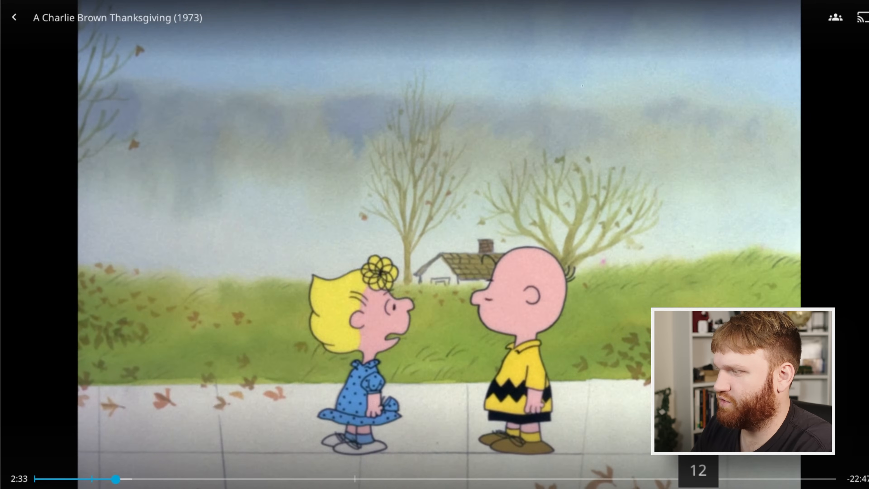
pyautogui.click(694, 488)
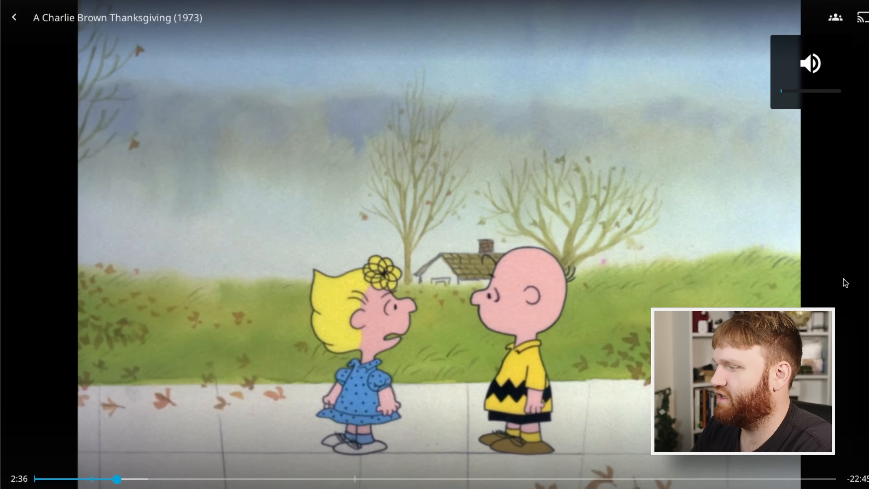
pyautogui.click(772, 488)
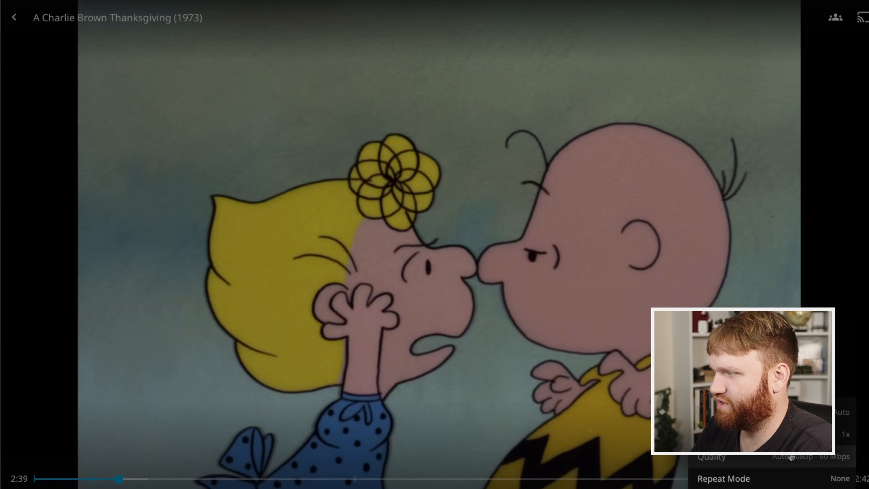
pyautogui.click(790, 456)
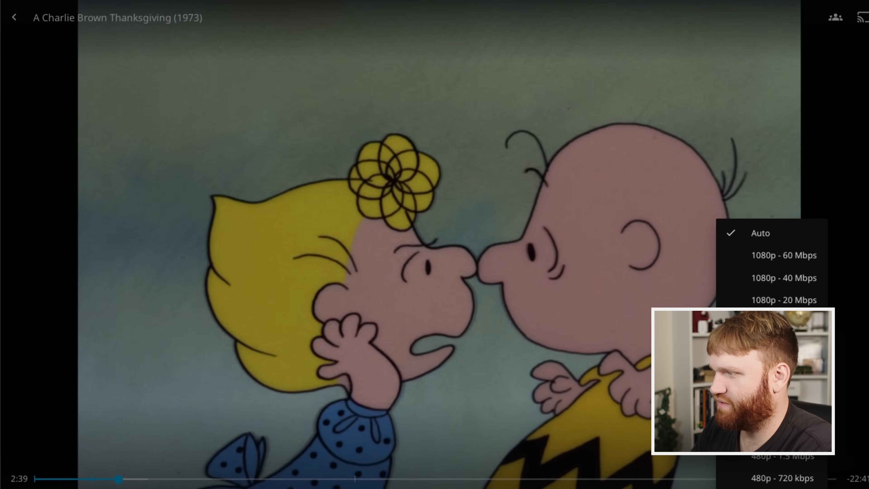
pyautogui.click(783, 367)
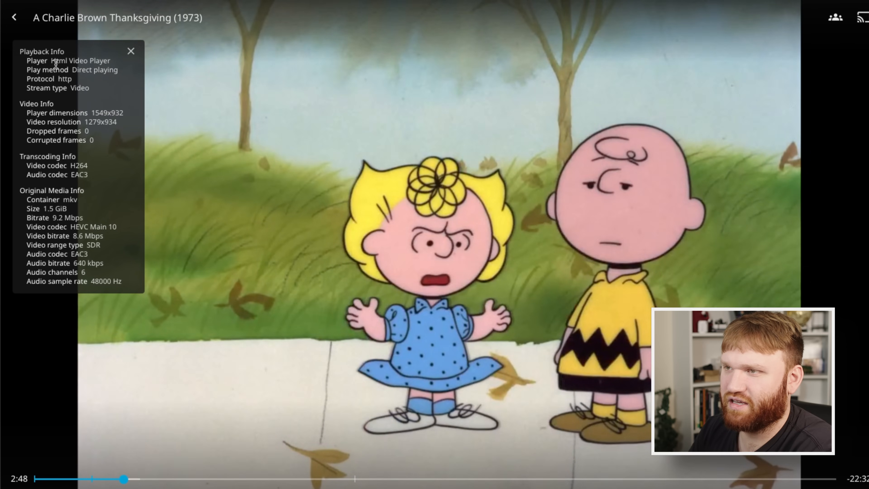
pyautogui.moveTo(70, 70); pyautogui.dragTo(118, 70)
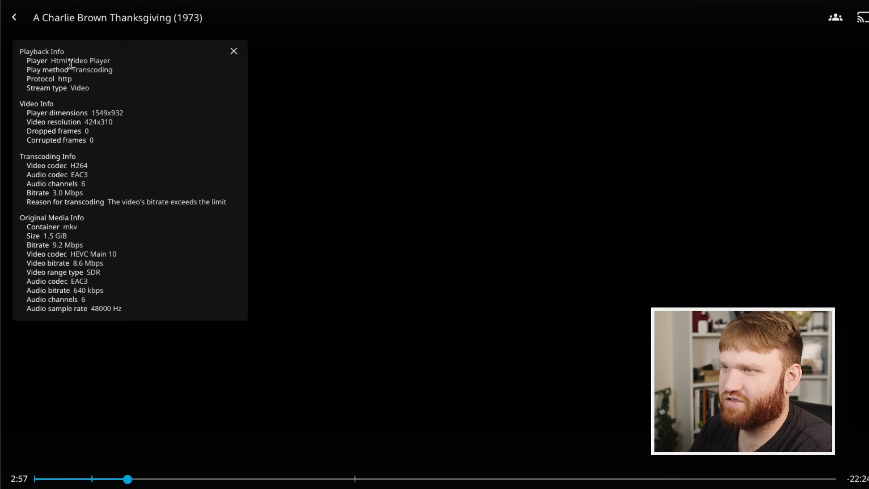
pyautogui.moveTo(71, 64); pyautogui.dragTo(266, 180)
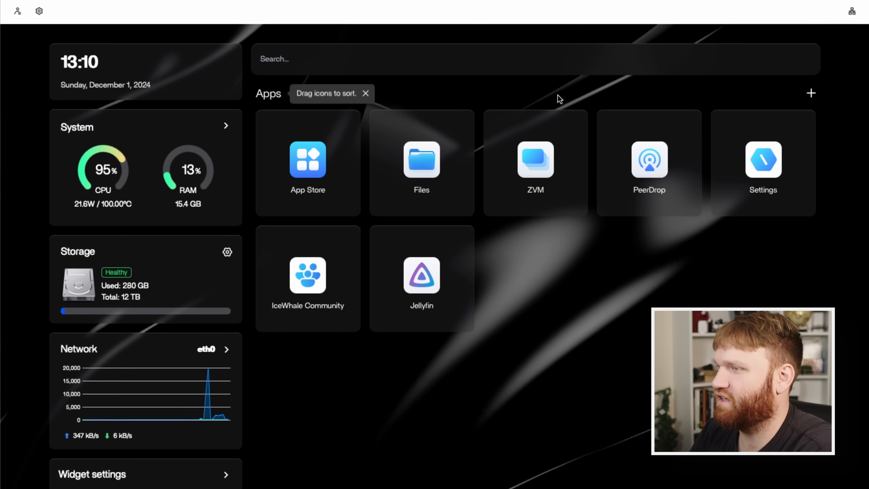
# From the ZimaOS App Store, review the manual installation form for a containerized application, and close it without installing anything.
pyautogui.click(313, 177)
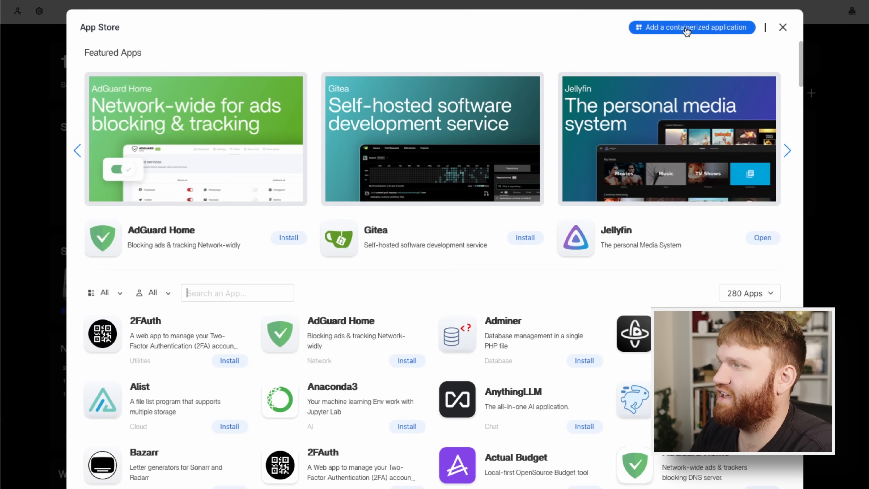
pyautogui.click(693, 28)
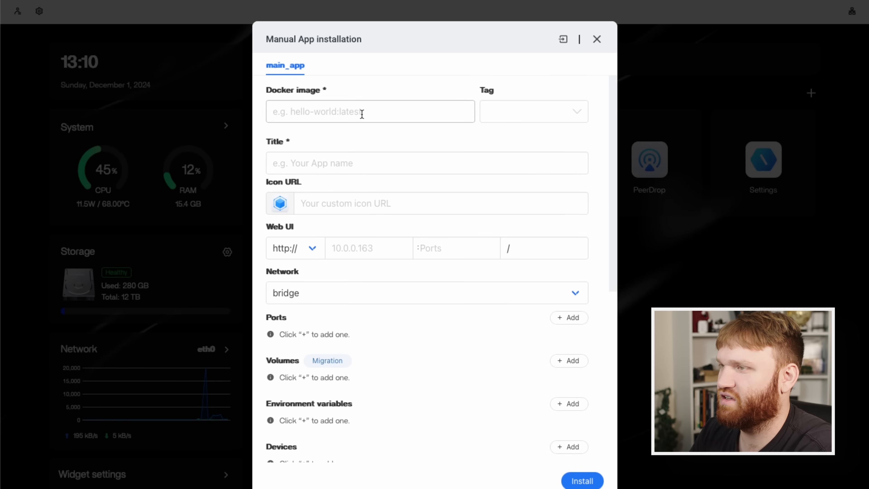
pyautogui.click(360, 117)
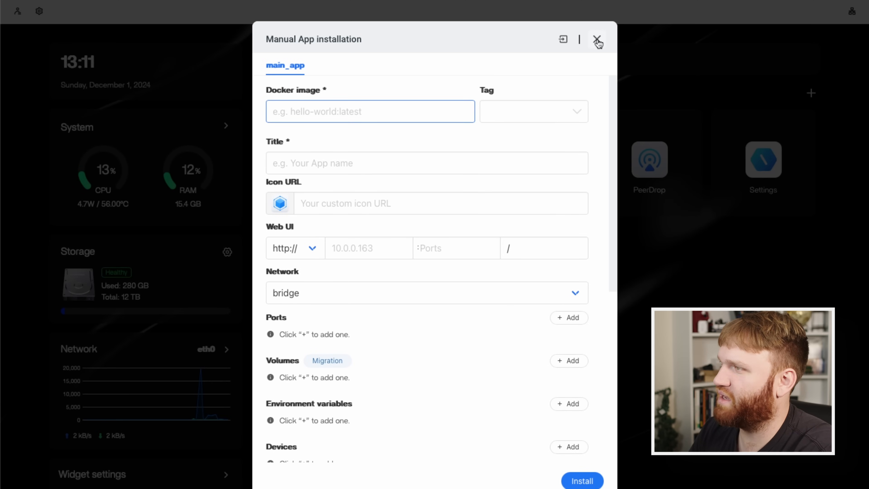
pyautogui.scroll(-8, 544, 310)
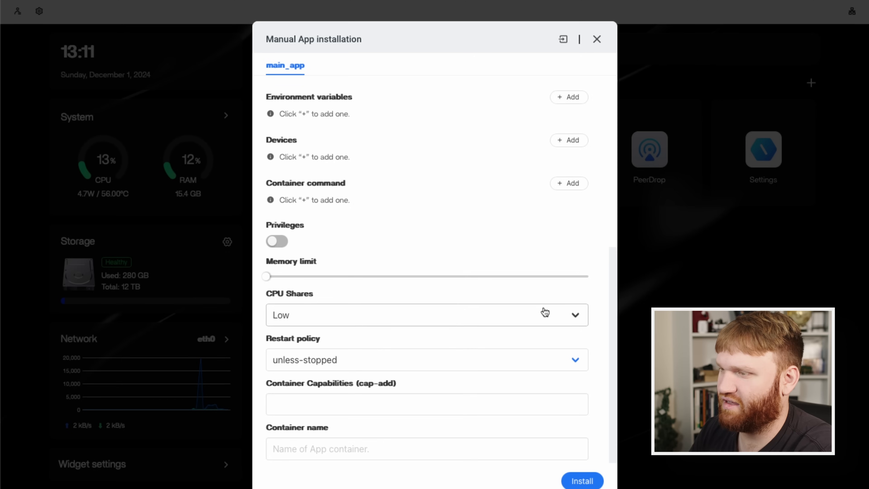
pyautogui.scroll(8, 544, 311)
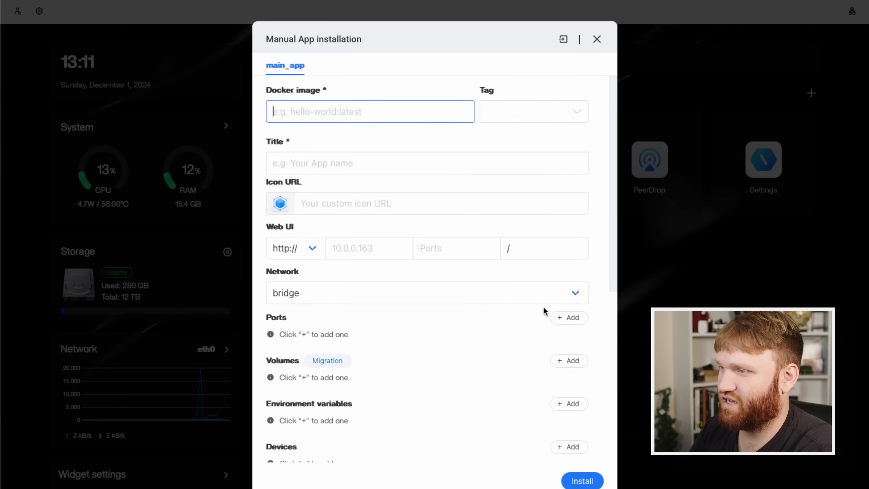
pyautogui.click(597, 40)
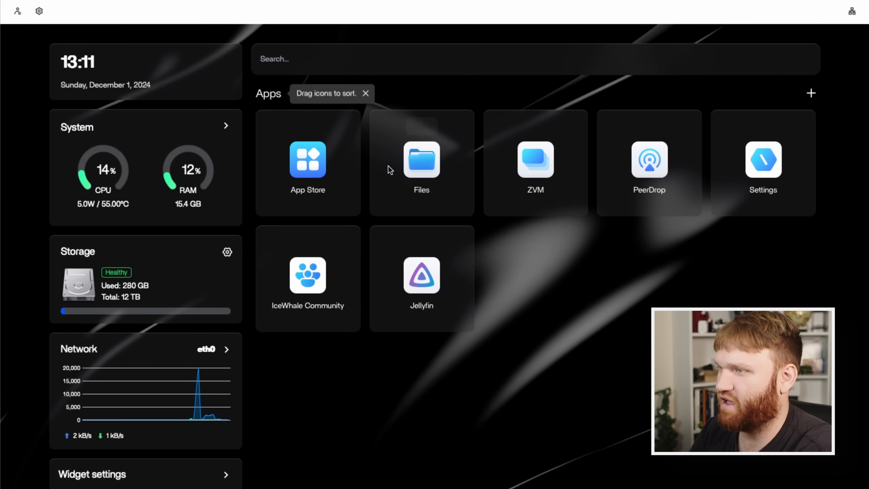
# Search the App Store for immich and install the standard Immich app from BigBearCasaOS.
pyautogui.click(314, 169)
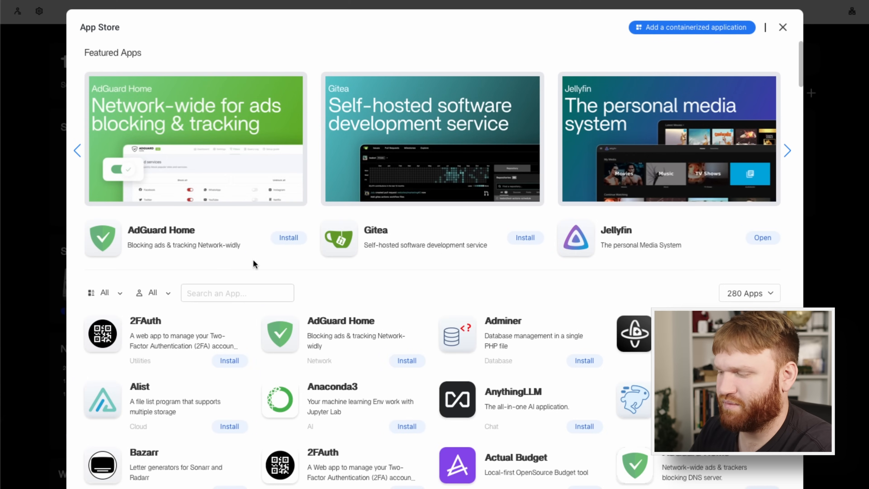
pyautogui.write('immich')
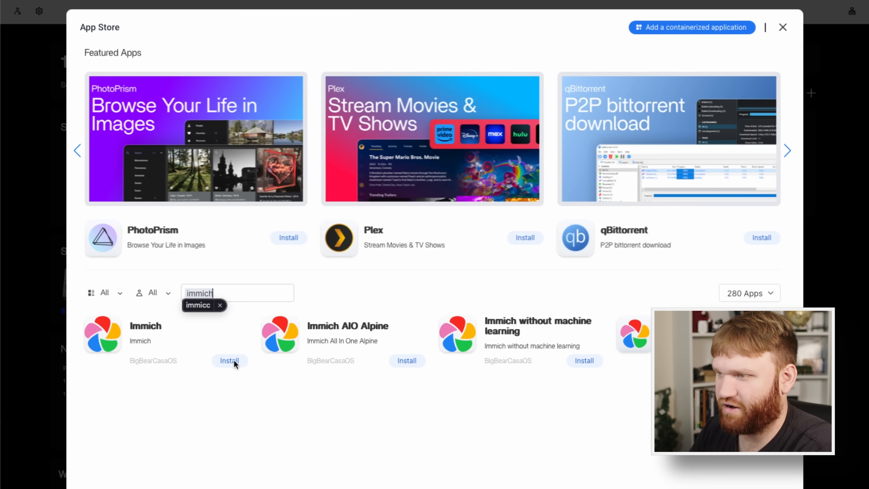
pyautogui.click(232, 361)
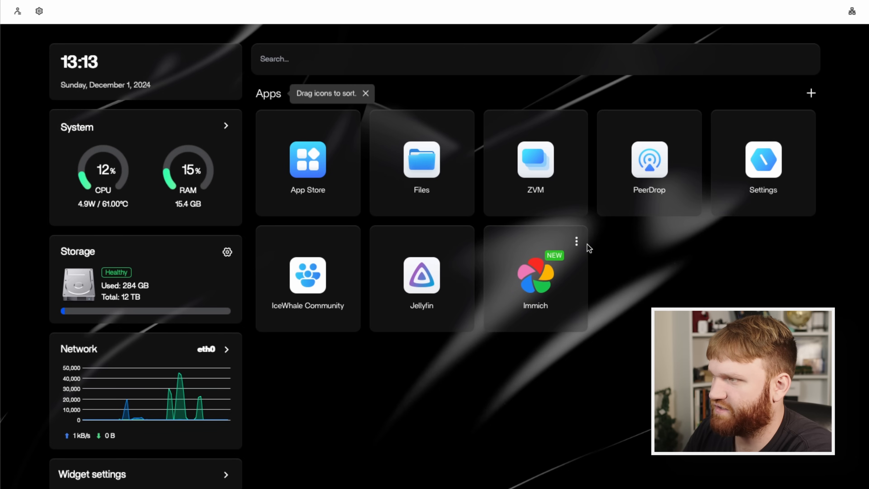
# Inspect Immich's settings for the database, immich-machine-learning, immich-server and redis containers, and close them without saving.
pyautogui.click(577, 242)
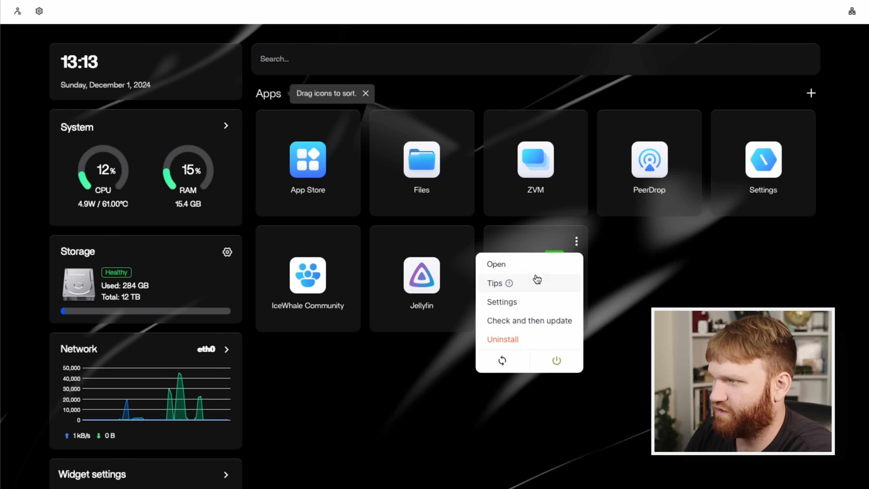
pyautogui.click(523, 304)
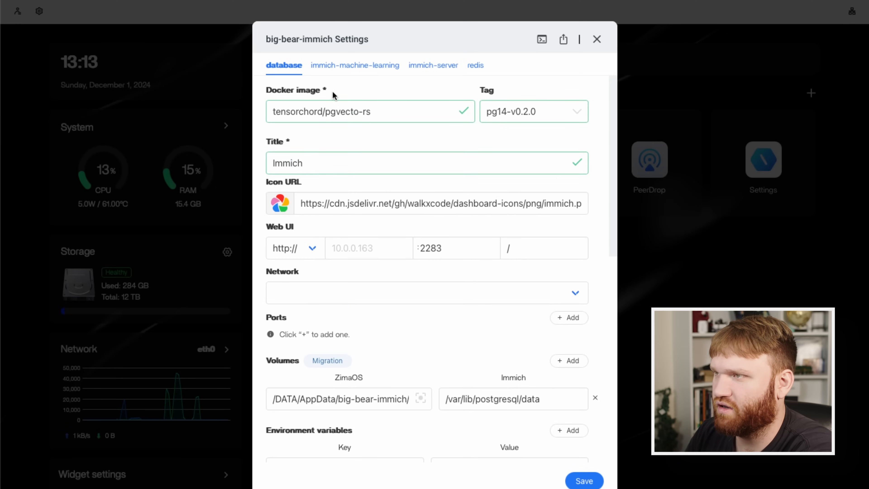
pyautogui.click(347, 65)
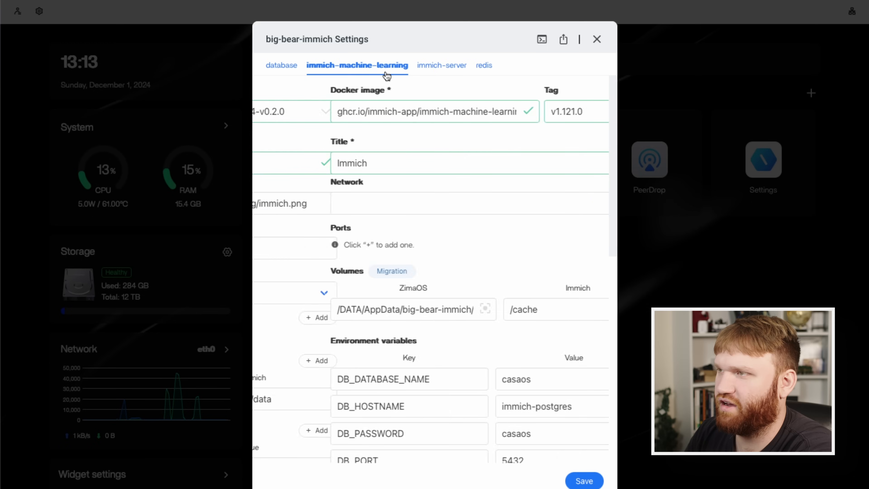
pyautogui.click(431, 66)
pyautogui.click(478, 65)
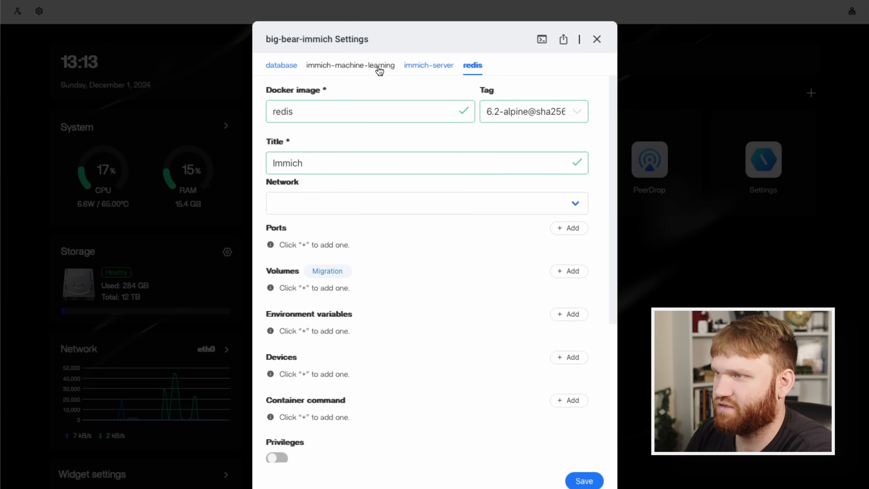
pyautogui.click(374, 68)
pyautogui.click(291, 65)
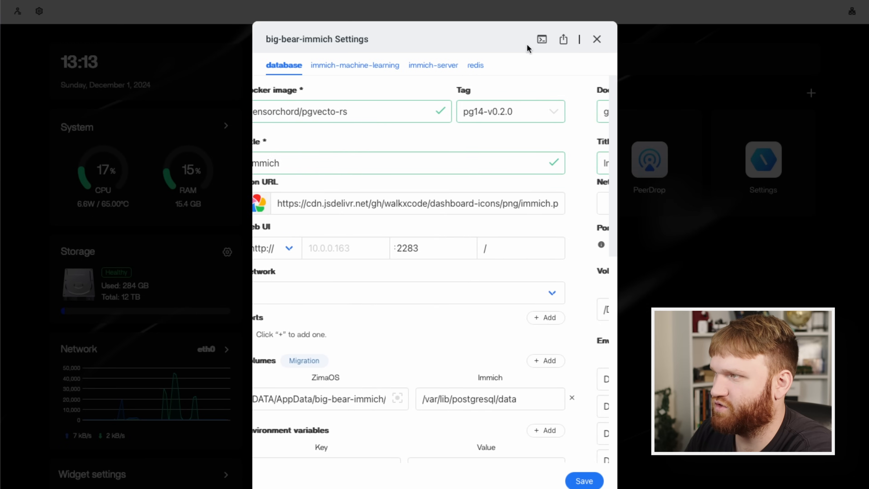
pyautogui.click(596, 39)
# Start adding a containerized application from the App Store, look over the manual installation form, and open its import dialog.
pyautogui.click(306, 158)
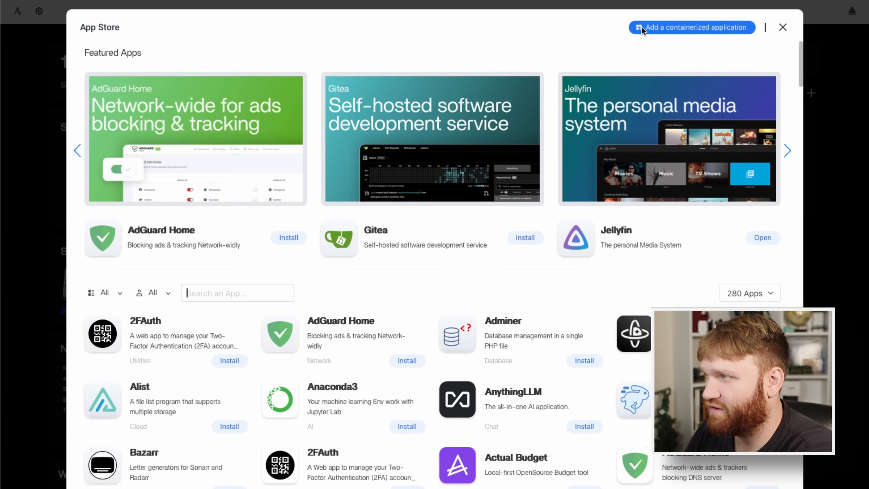
pyautogui.click(641, 27)
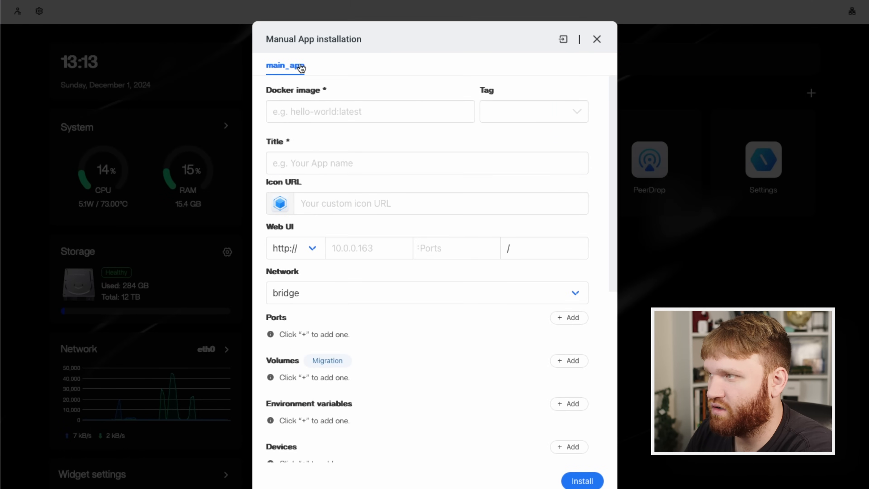
pyautogui.scroll(-8, 493, 254)
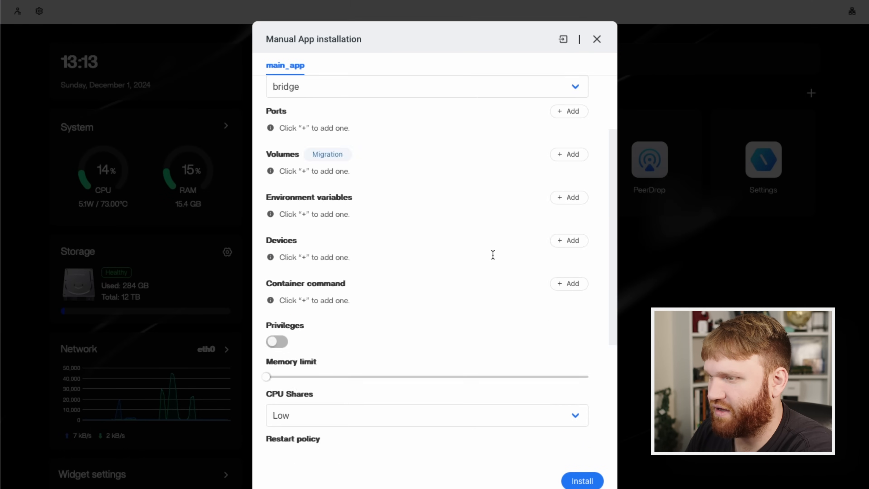
pyautogui.scroll(8, 493, 252)
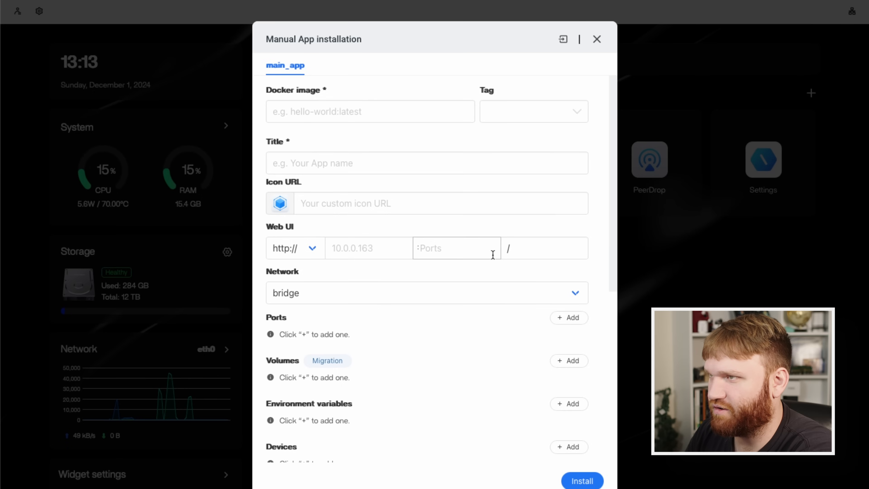
pyautogui.click(566, 46)
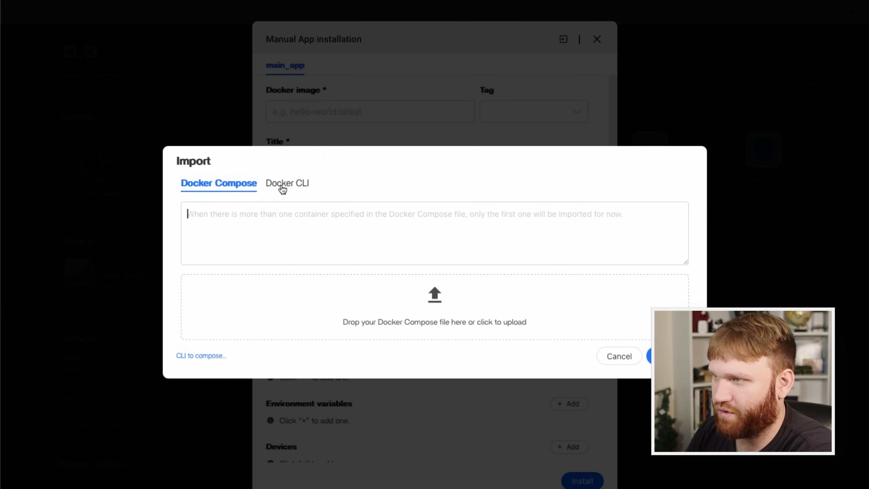
# Check the Docker CLI import option and the linked Composerize converter, and close the converter page.
pyautogui.click(282, 187)
pyautogui.click(223, 217)
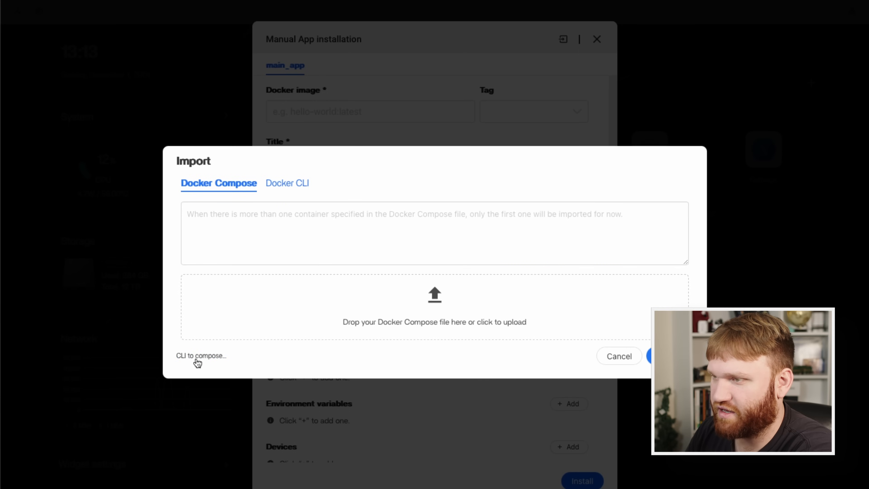
pyautogui.click(183, 356)
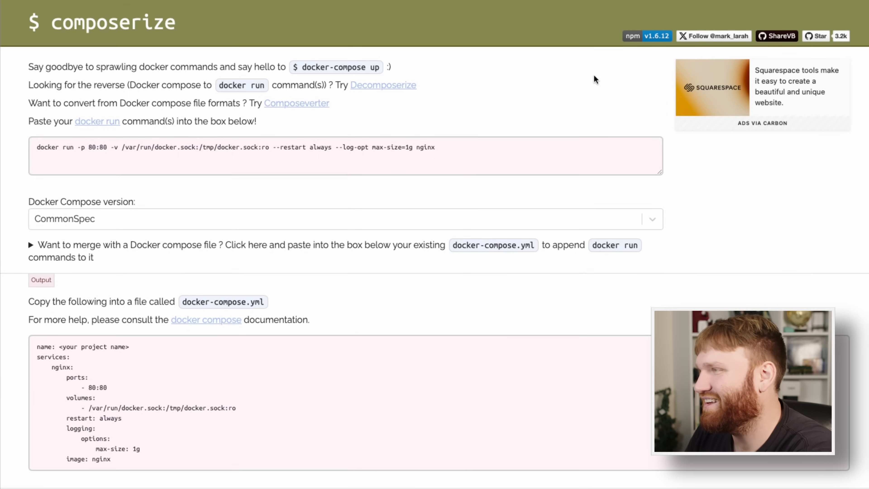
pyautogui.hotkey('ctrl', 'w')
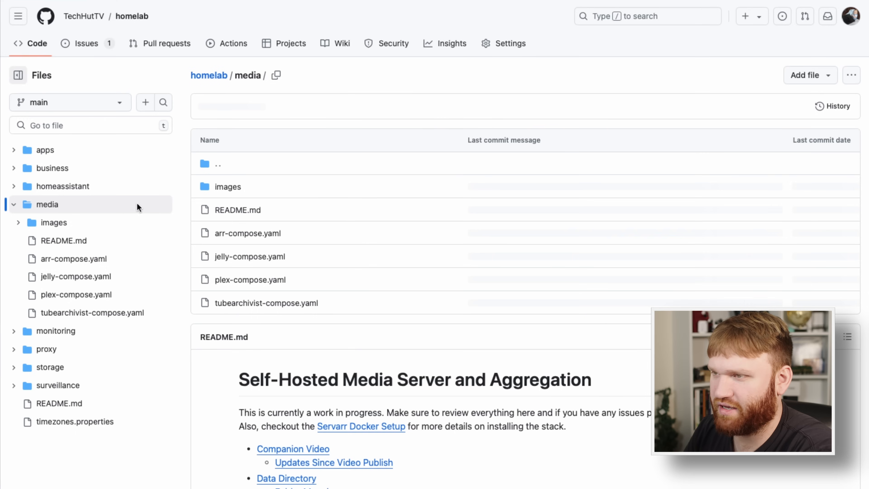
# Copy all of arr-compose.yaml from the homelab repository's media folder on GitHub and import it into the manual installation form as Docker Compose.
pyautogui.click(269, 222)
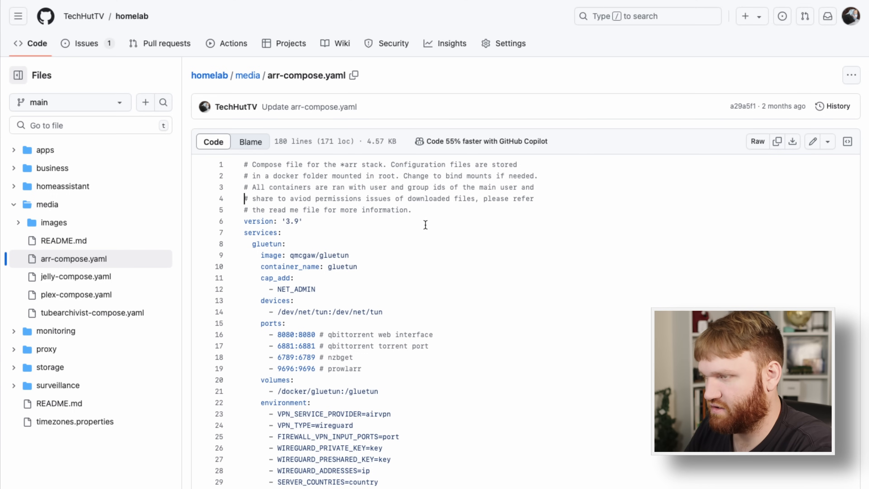
pyautogui.press('super+a')
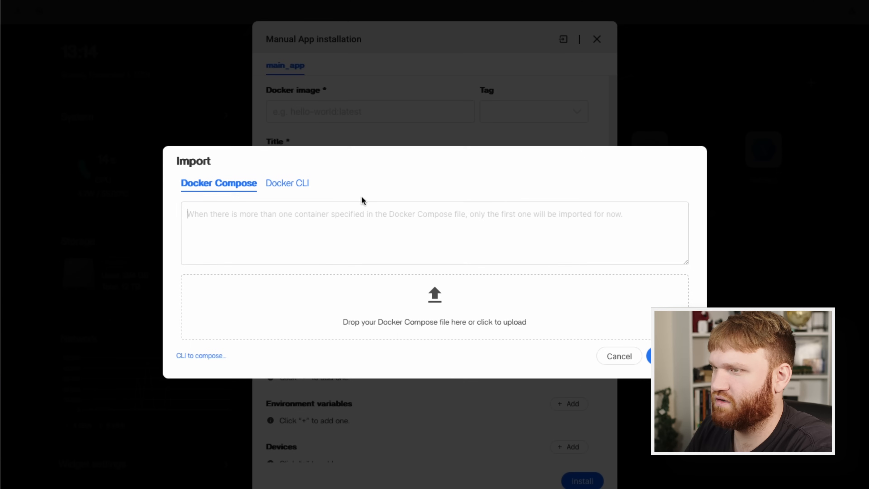
pyautogui.press('super+v')
pyautogui.scroll(15, 446, 231)
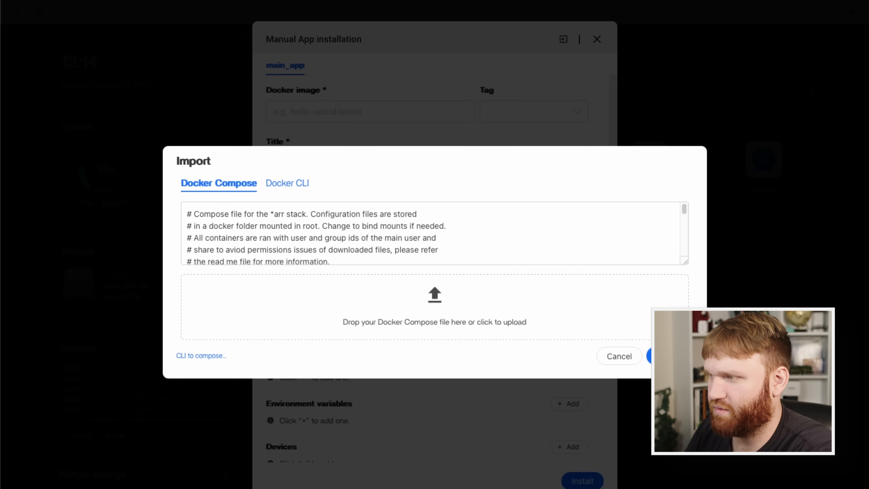
pyautogui.click(653, 356)
pyautogui.click(631, 341)
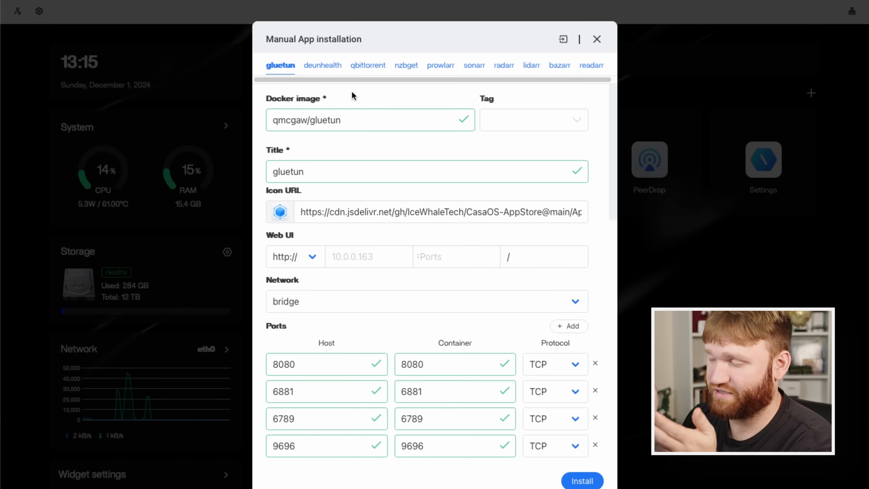
# Inspect the imported deunhealth container's volume mapping and environment variables, including HEALTH_SERVER_ADDRESS.
pyautogui.click(328, 68)
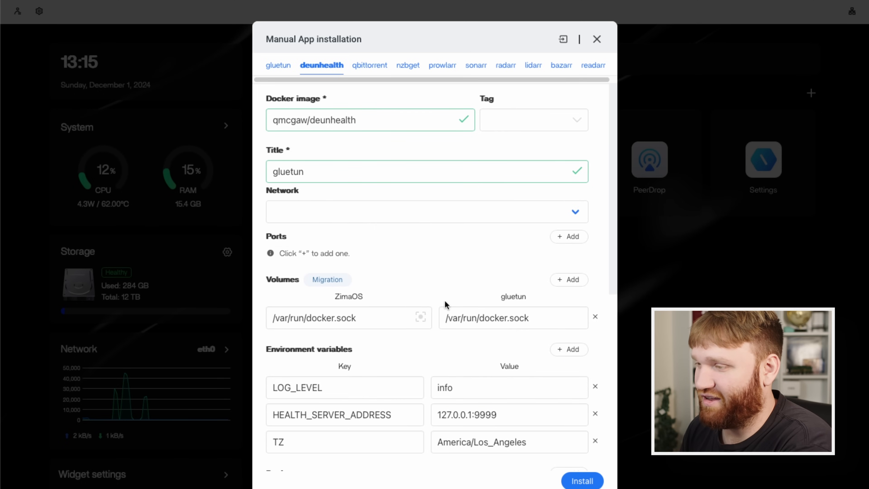
pyautogui.scroll(-3, 444, 303)
pyautogui.moveTo(505, 308); pyautogui.dragTo(441, 304)
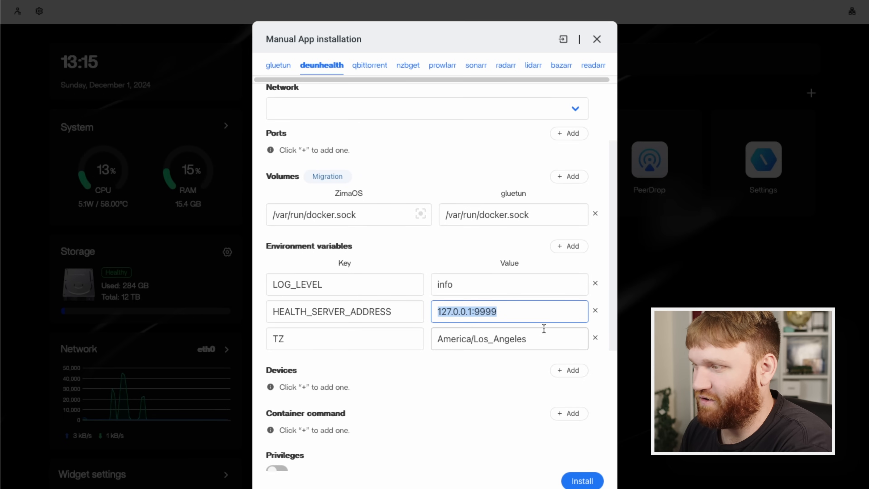
# Review the deunhealth container's TZ variable, title and volume mapping in the manual installation form.
pyautogui.moveTo(545, 335); pyautogui.dragTo(447, 330)
pyautogui.scroll(-6, 424, 208)
pyautogui.scroll(7, 424, 208)
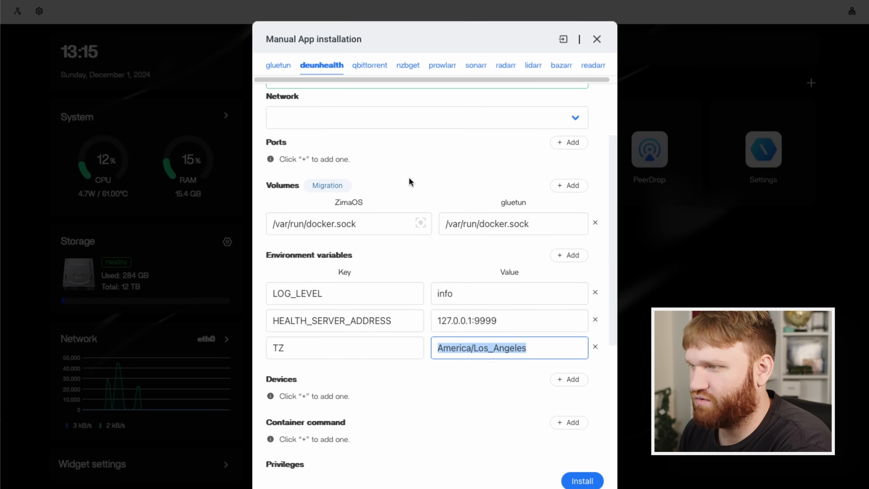
pyautogui.scroll(3, 410, 181)
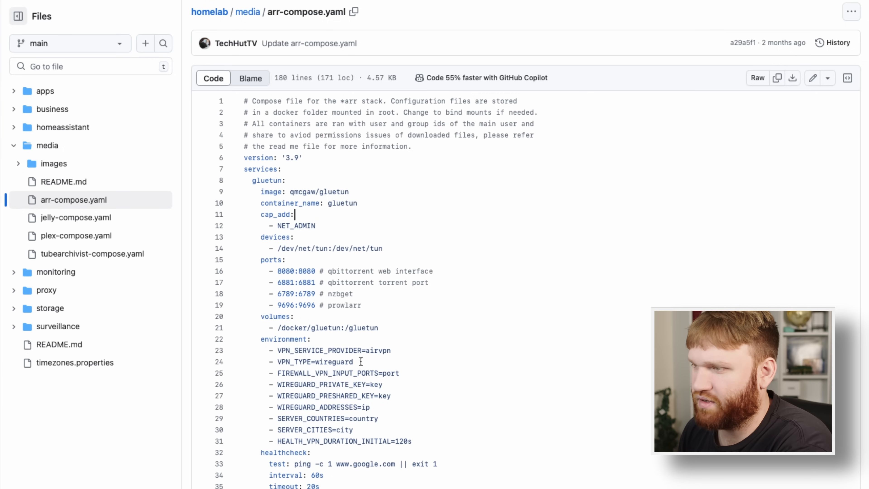
pyautogui.scroll(-2, 358, 359)
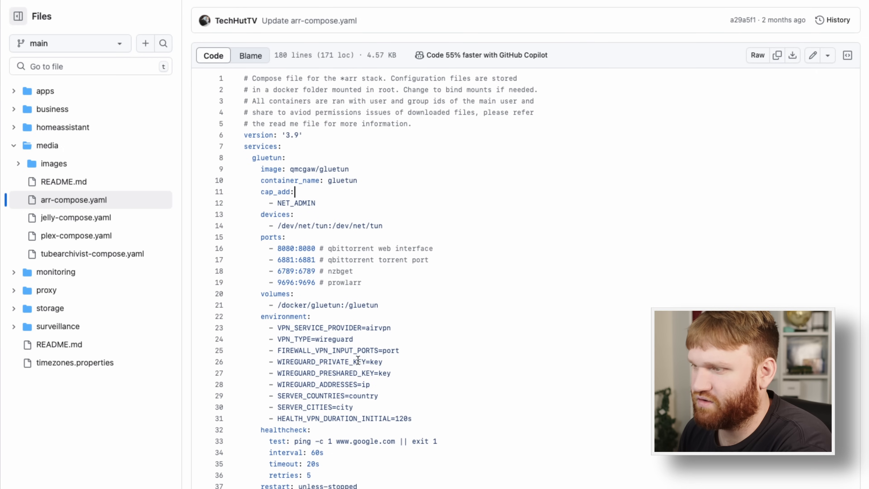
# Switch to arr-compose.yaml on GitHub and examine the gluetun service's ports and environment variables.
pyautogui.moveTo(425, 443); pyautogui.dragTo(266, 286)
pyautogui.click(489, 373)
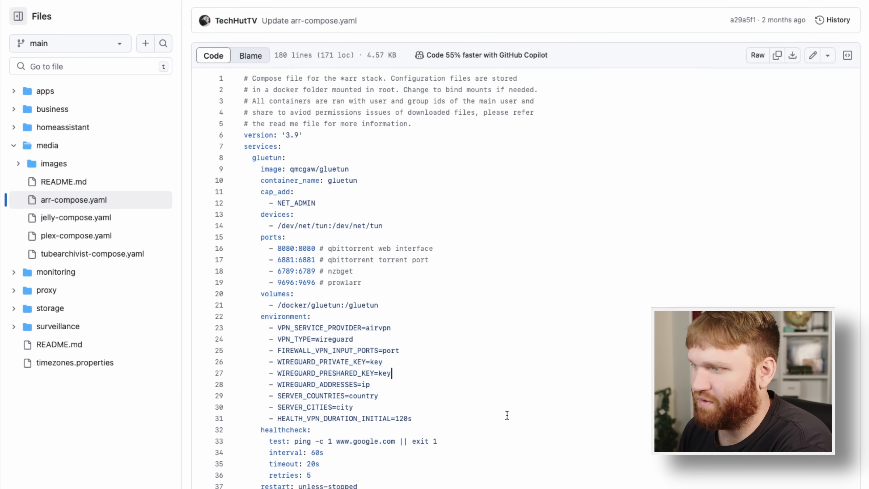
pyautogui.moveTo(492, 441); pyautogui.dragTo(222, 252)
pyautogui.click(221, 252)
pyautogui.scroll(-1, 498, 247)
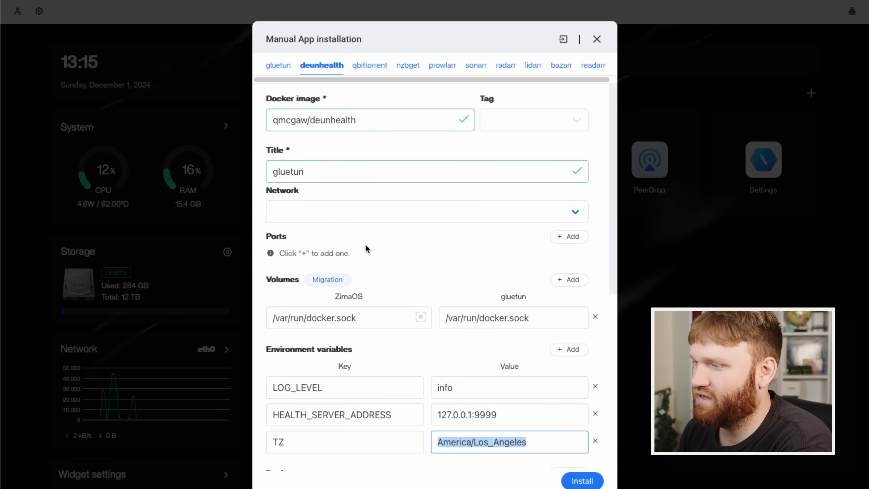
pyautogui.scroll(-5, 391, 272)
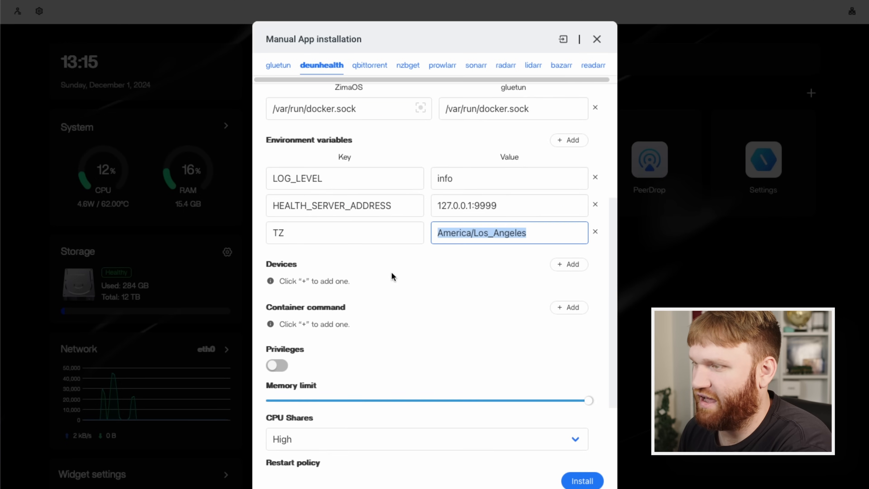
# Check the remaining deunhealth settings, then inspect the qbittorrent container's volumes and environment variables in the manual installation form.
pyautogui.scroll(-3, 401, 332)
pyautogui.scroll(8, 401, 331)
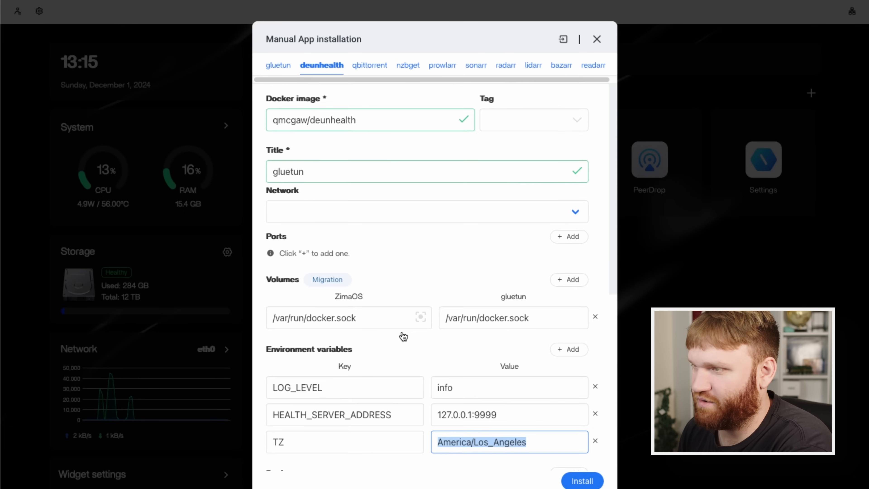
pyautogui.click(370, 65)
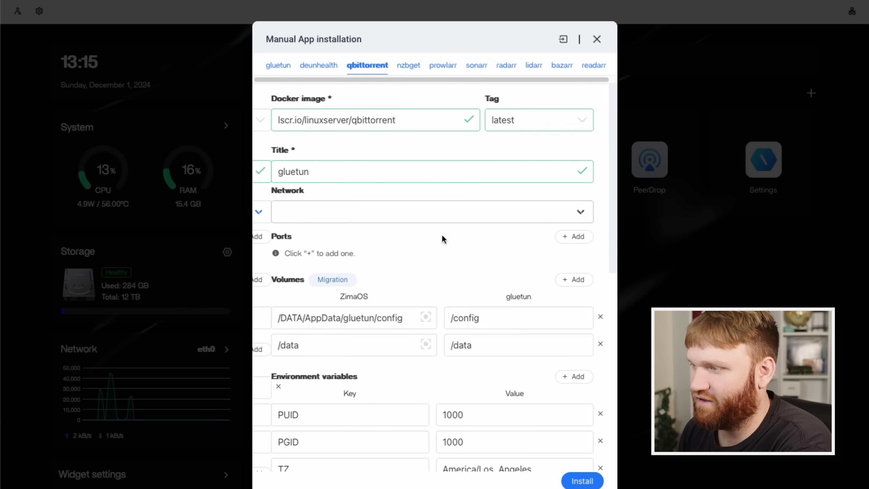
pyautogui.scroll(-2, 444, 270)
pyautogui.scroll(-5, 456, 265)
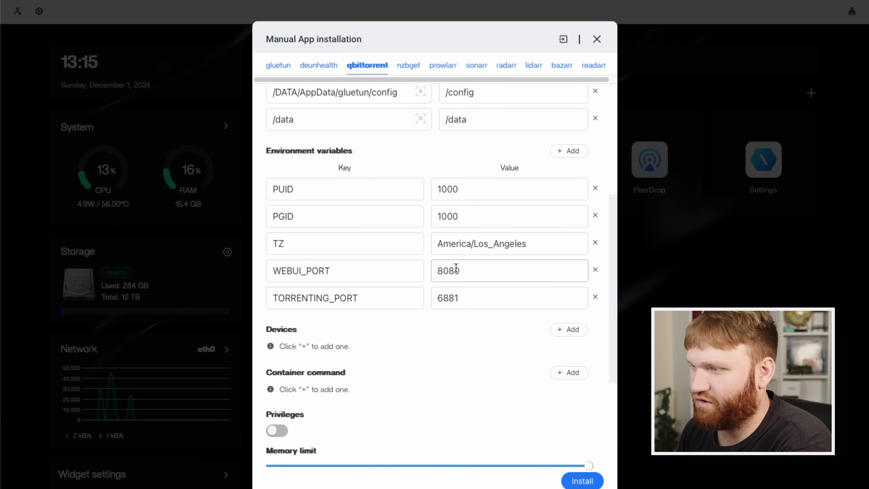
pyautogui.scroll(-5, 492, 294)
pyautogui.scroll(10, 498, 280)
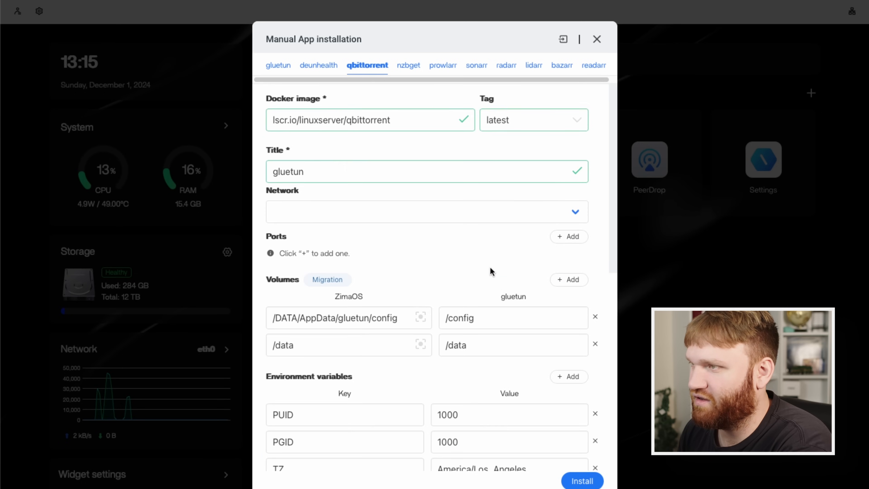
# Inspect the nzbget container's volume mappings and environment variables, focusing on the host path for /config.
pyautogui.click(404, 65)
pyautogui.click(441, 67)
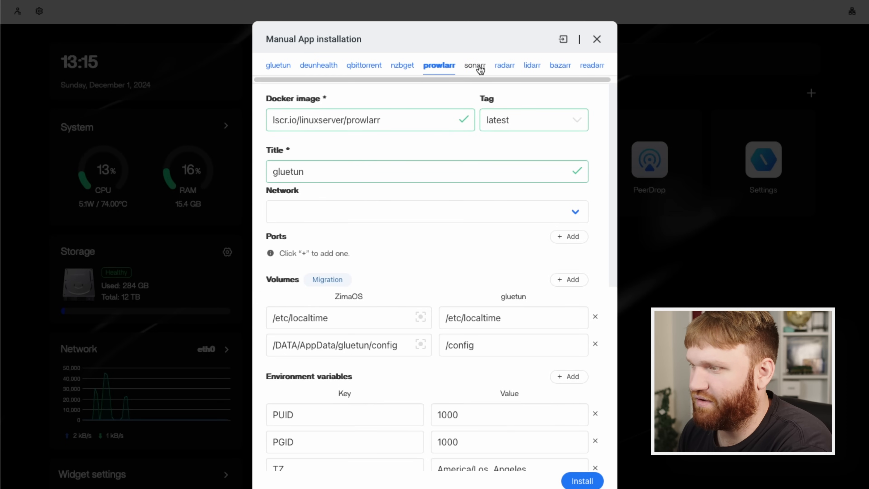
pyautogui.click(405, 65)
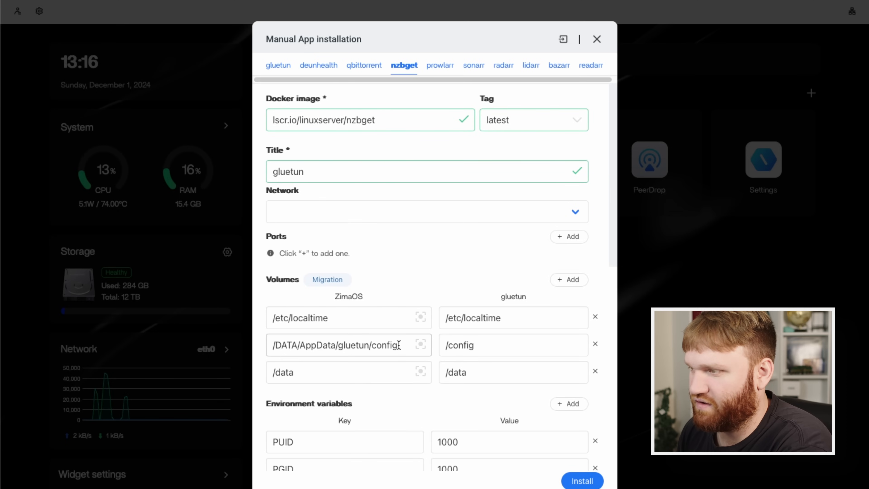
pyautogui.moveTo(399, 345); pyautogui.dragTo(259, 347)
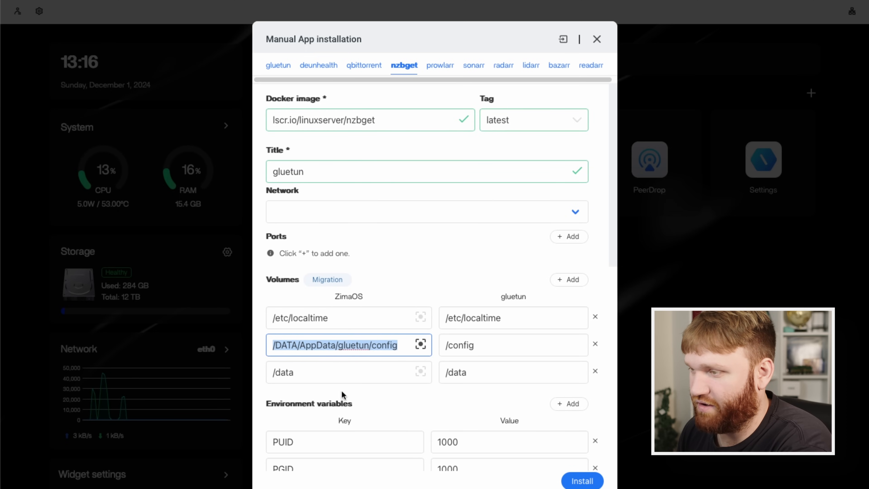
pyautogui.moveTo(342, 373); pyautogui.dragTo(281, 373)
pyautogui.scroll(-5, 403, 374)
pyautogui.scroll(4, 411, 362)
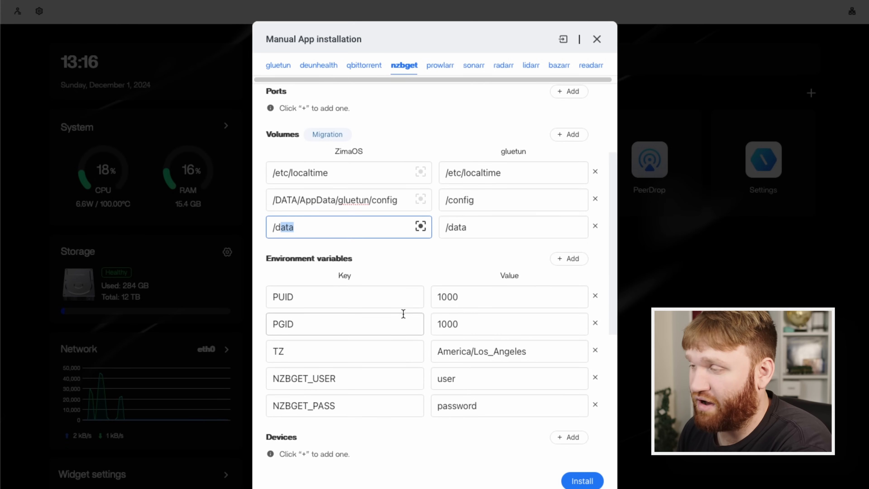
pyautogui.click(401, 306)
pyautogui.tripleClick(282, 312)
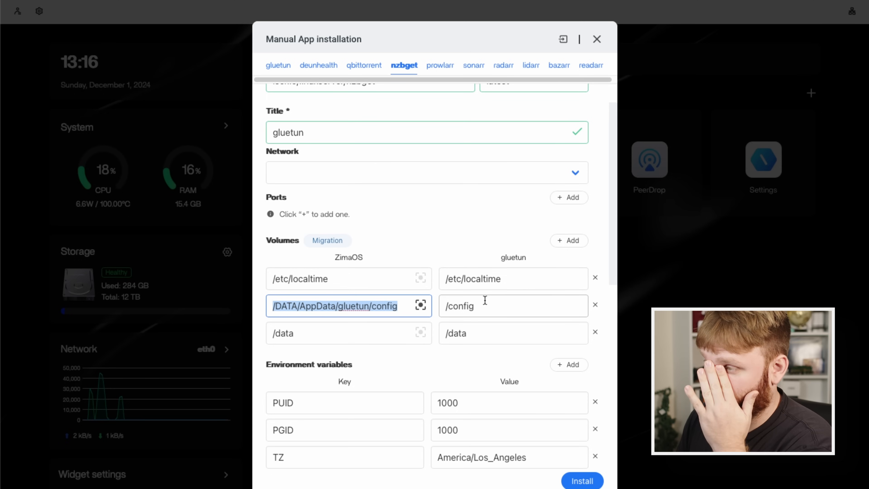
pyautogui.click(403, 309)
pyautogui.tripleClick(290, 313)
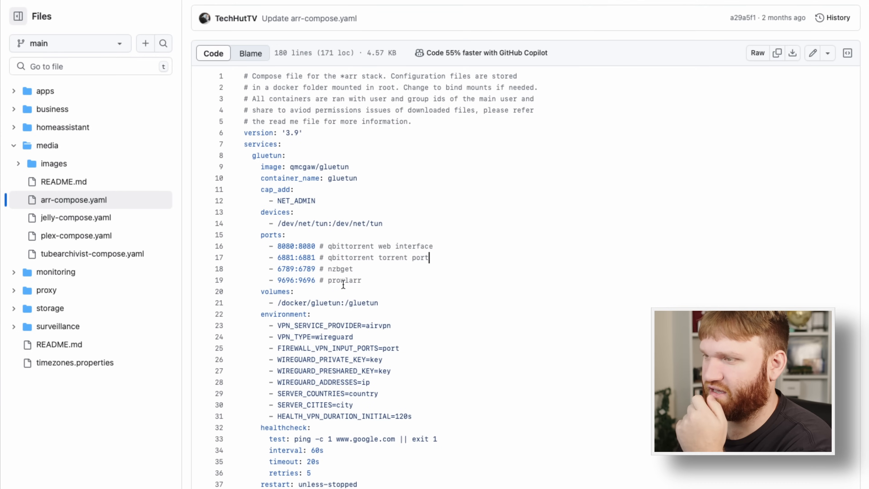
# Look up the network_mode value of the nzbget service in arr-compose.yaml on GitHub.
pyautogui.scroll(-15, 331, 322)
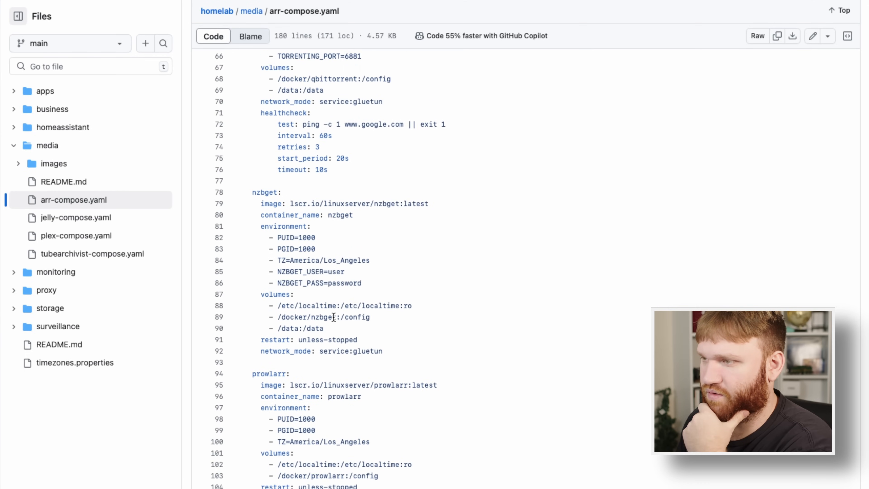
pyautogui.moveTo(324, 352); pyautogui.dragTo(384, 354)
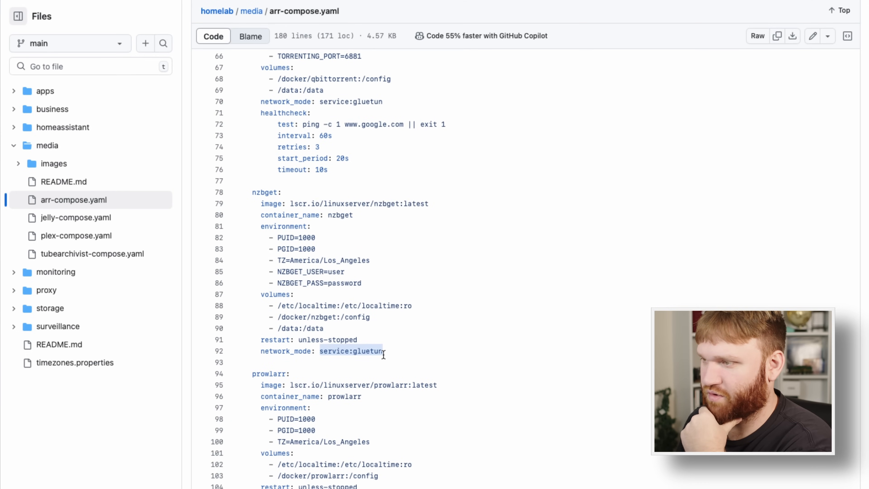
pyautogui.rightClick(353, 351)
pyautogui.click(406, 409)
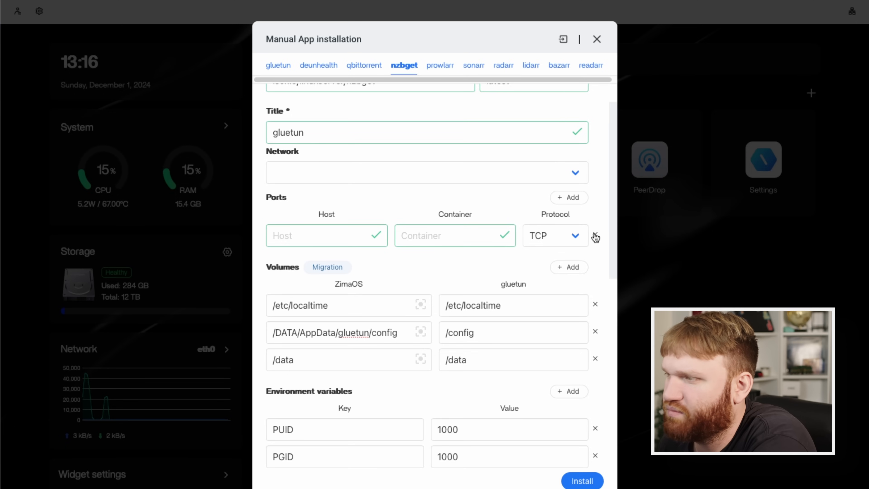
# Remove nzbget's empty port row and set its network to gluetun in the manual installation form.
pyautogui.click(595, 236)
pyautogui.click(338, 175)
pyautogui.click(338, 182)
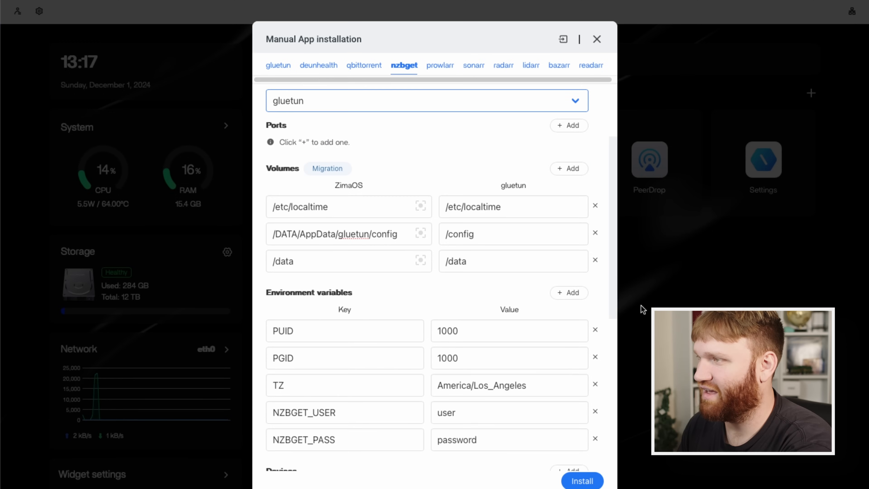
pyautogui.click(591, 65)
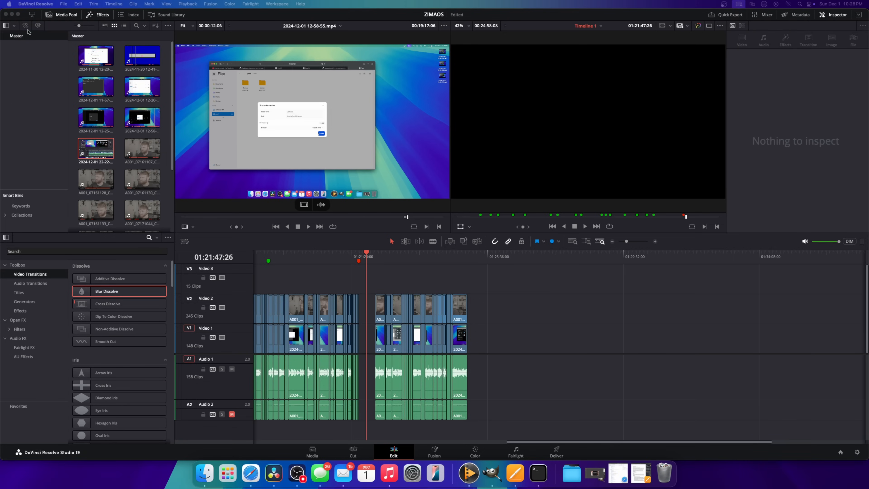
# Switch from DaVinci Resolve to the ZimaOS browser window, view the Docker Compose import dialog, and cancel it.
pyautogui.click(12, 14)
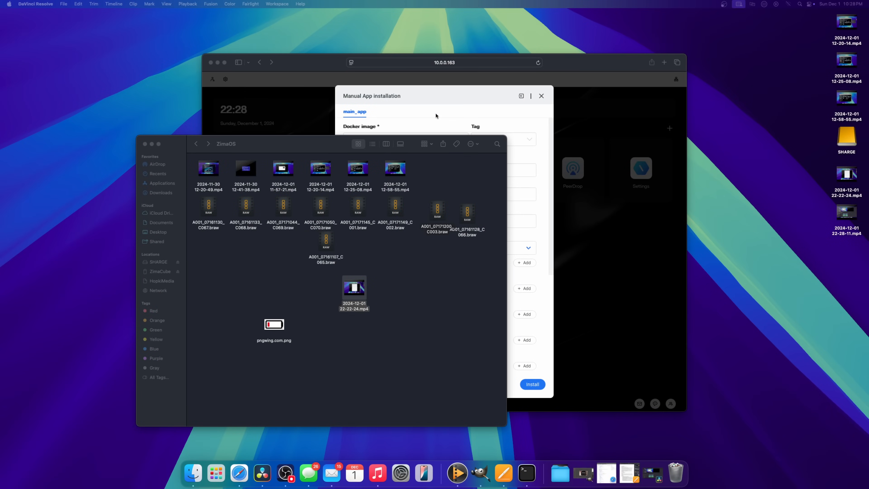
pyautogui.click(548, 65)
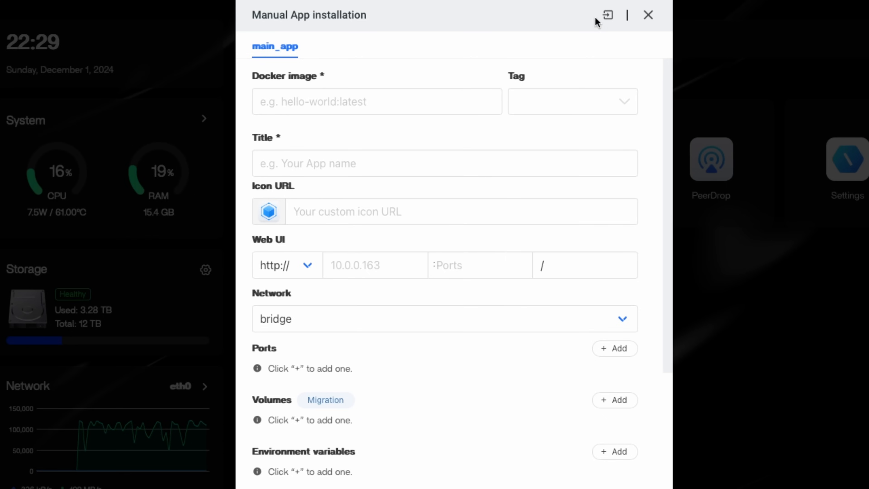
pyautogui.click(606, 15)
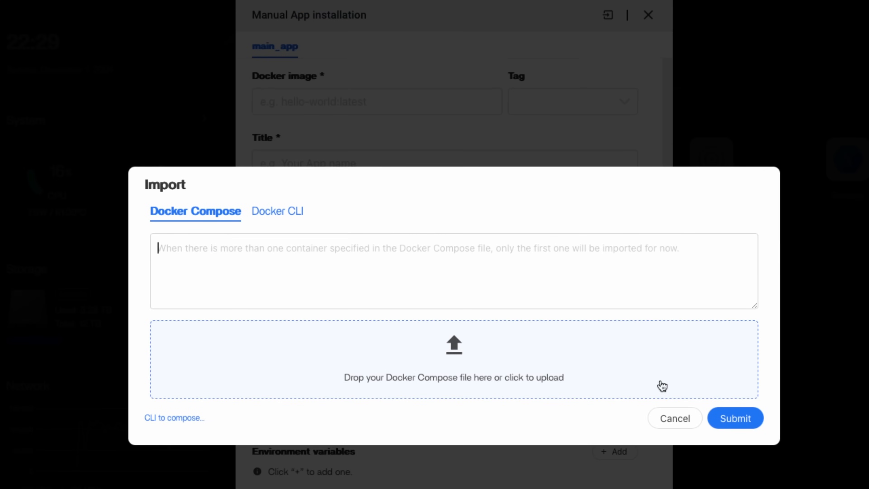
pyautogui.click(675, 422)
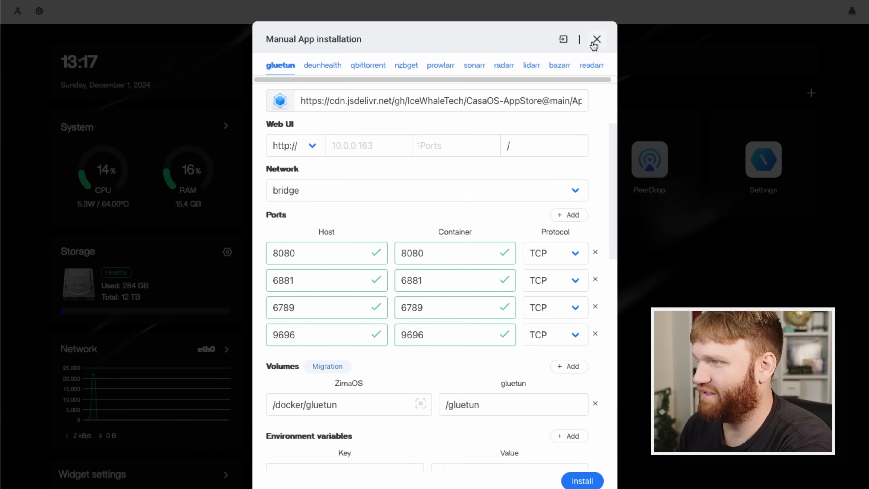
# Close the imported stack's form, view a blank manual installation form from the App Store, and close it.
pyautogui.click(594, 44)
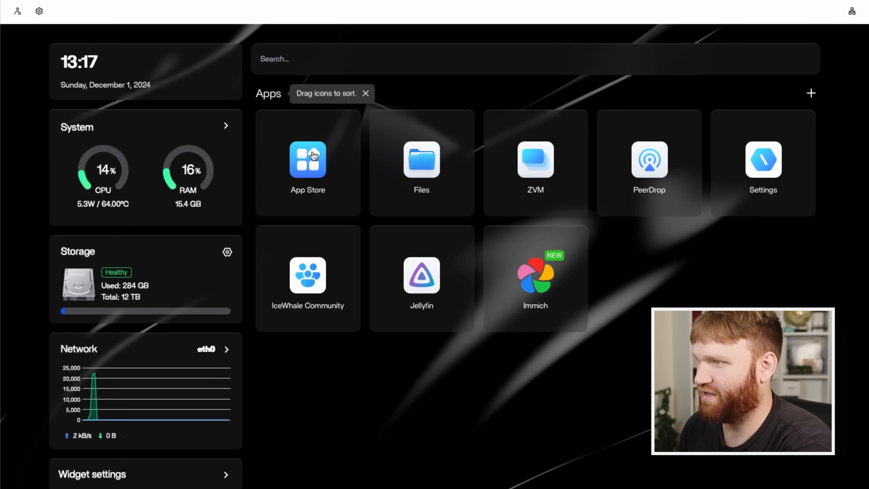
pyautogui.click(313, 155)
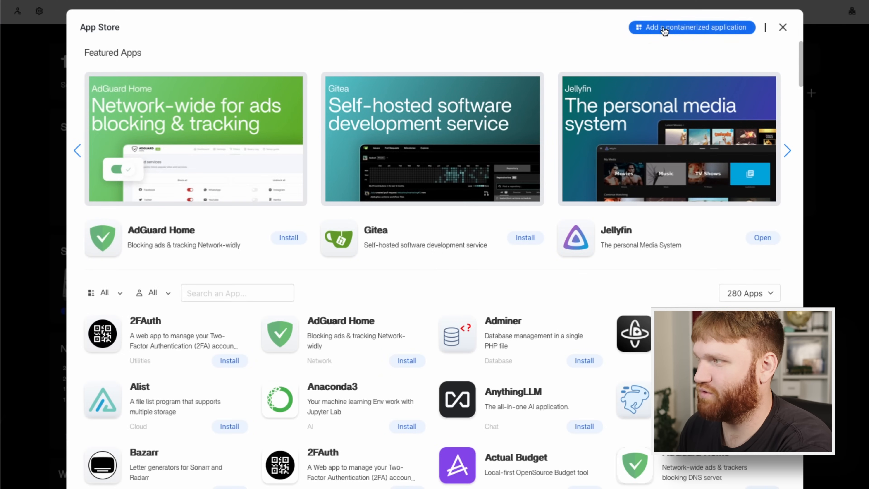
pyautogui.click(664, 30)
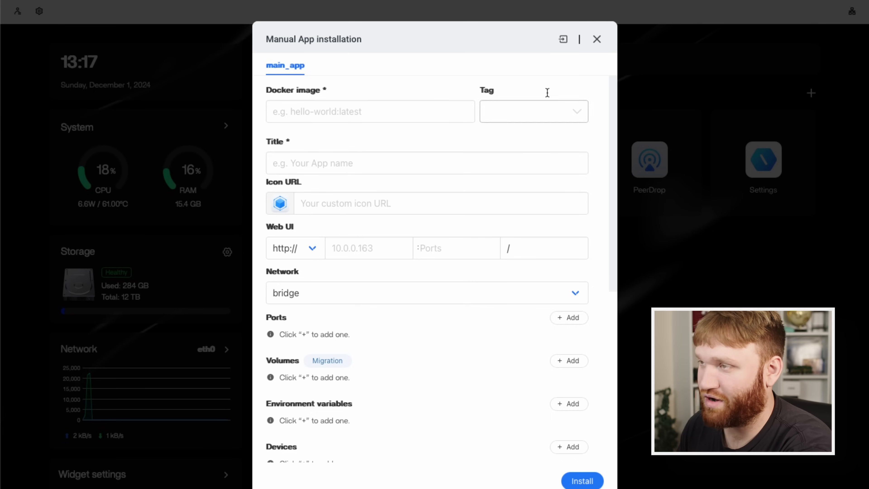
pyautogui.click(596, 40)
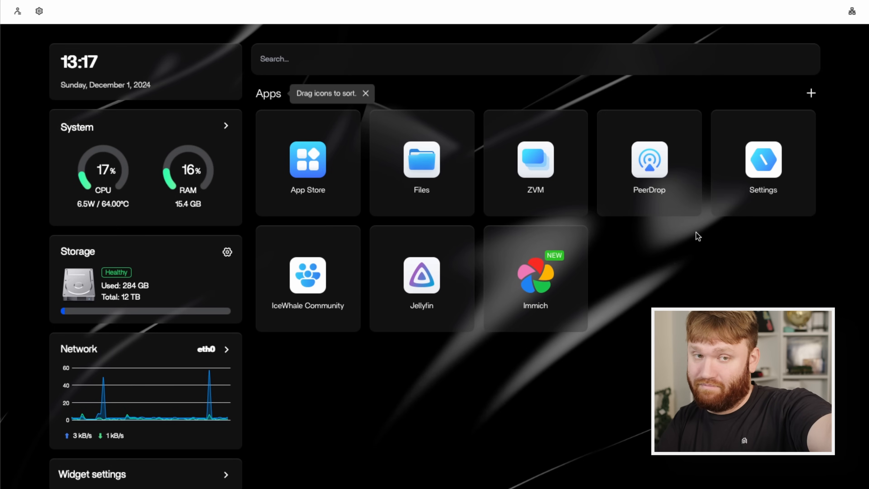
# Share the pool's Camera folder via samba with the existing personal member as Read & Write, and copy its macOS Finder address.
pyautogui.click(428, 168)
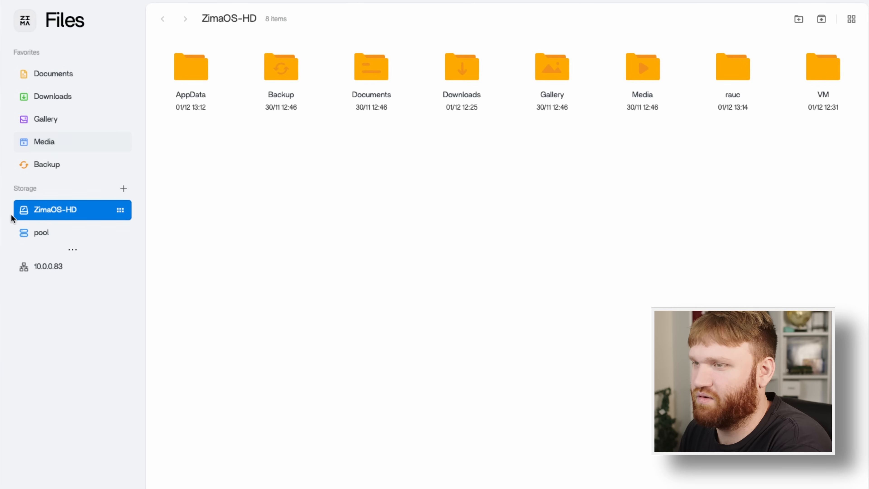
pyautogui.click(43, 233)
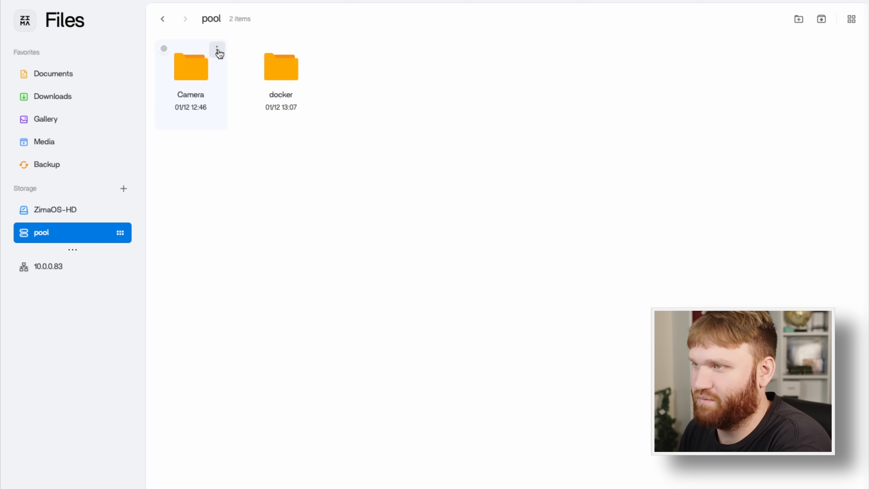
pyautogui.click(217, 50)
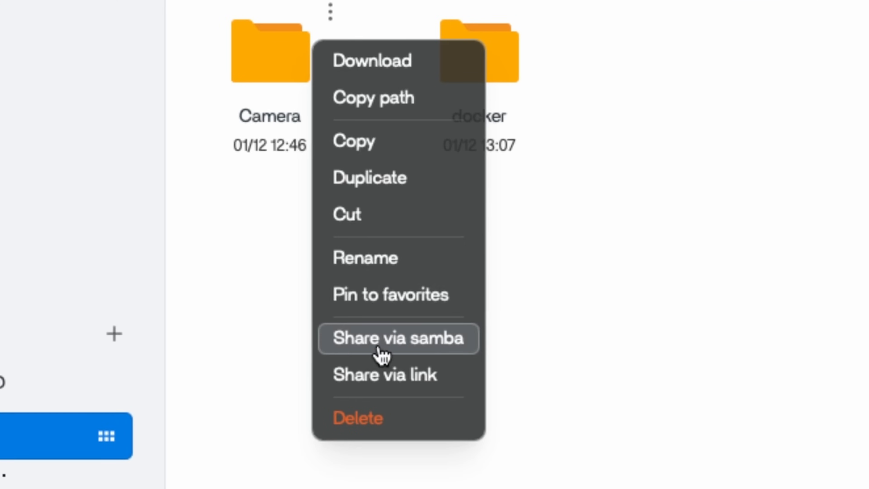
pyautogui.click(441, 350)
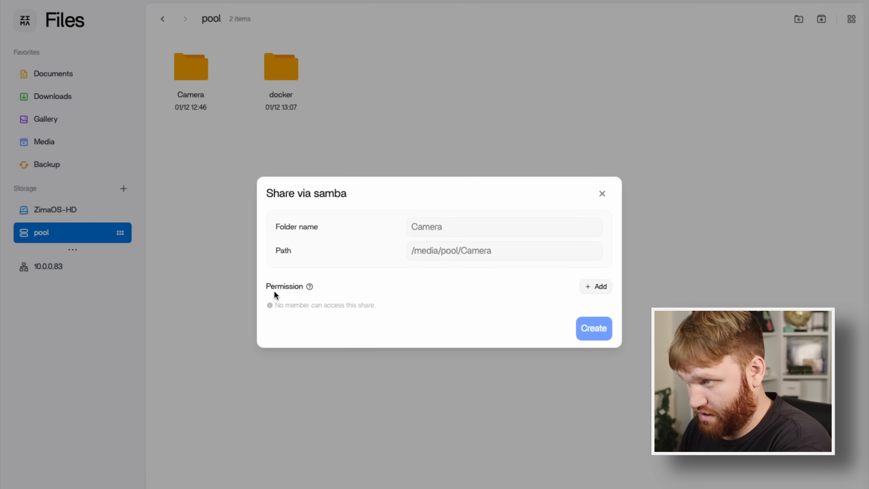
pyautogui.click(594, 288)
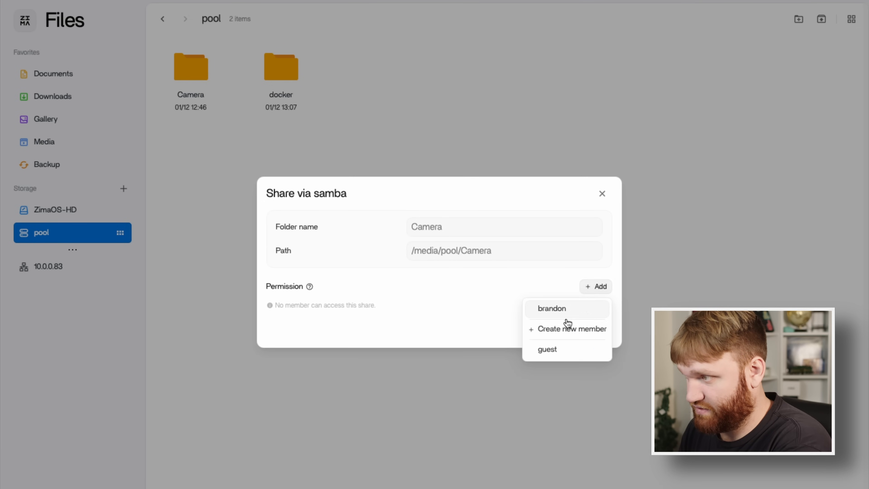
pyautogui.click(565, 308)
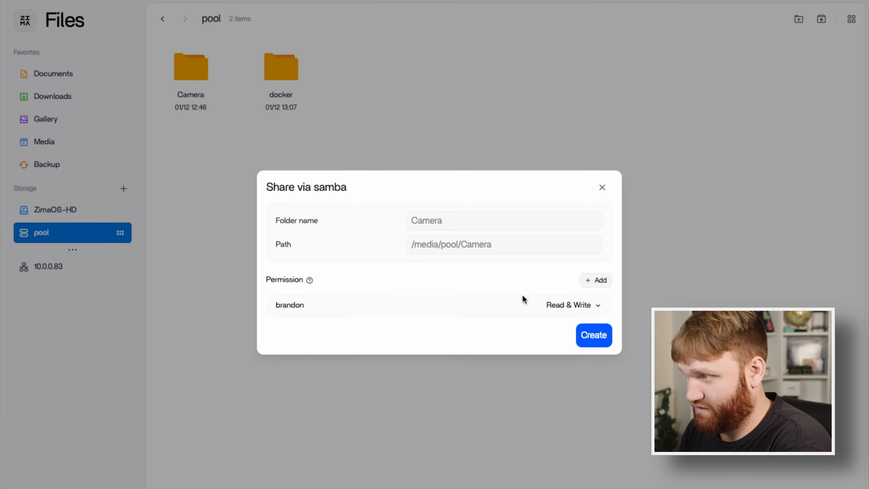
pyautogui.click(590, 335)
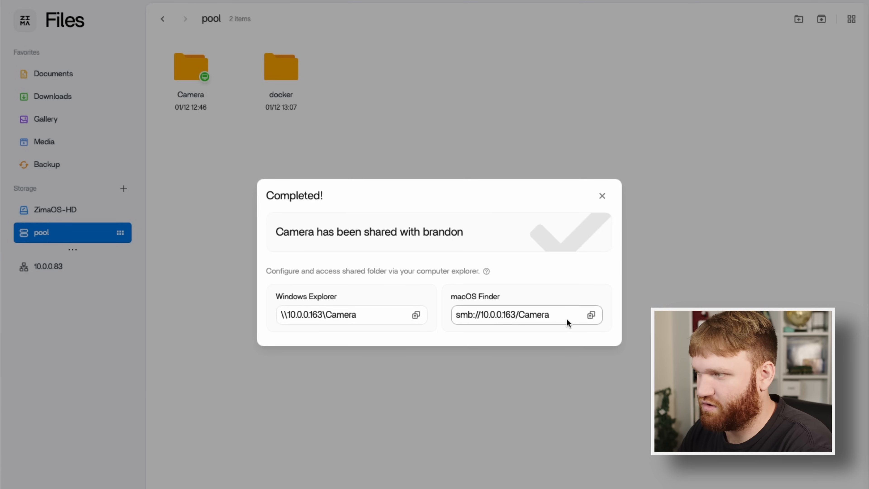
pyautogui.click(592, 316)
# Switch to Finder, browse the network to ZimaCube, and open its Camera share to view the files.
pyautogui.click(500, 187)
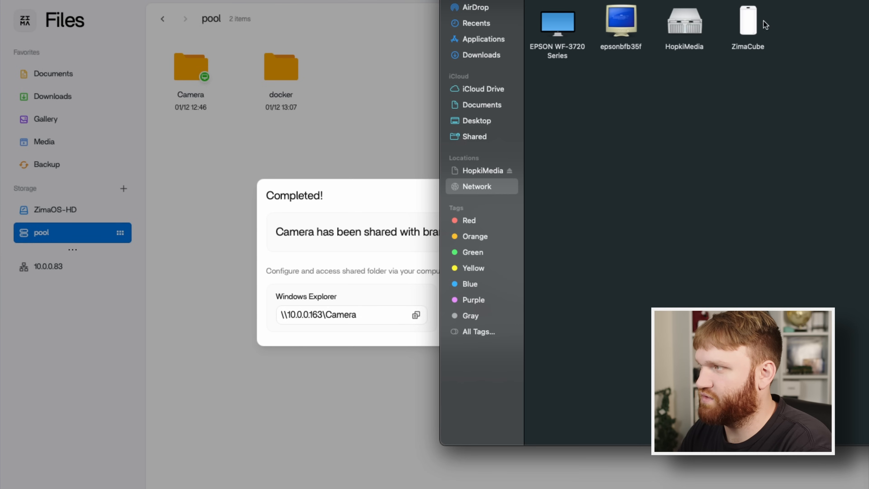
pyautogui.moveTo(707, 0); pyautogui.dragTo(704, 65)
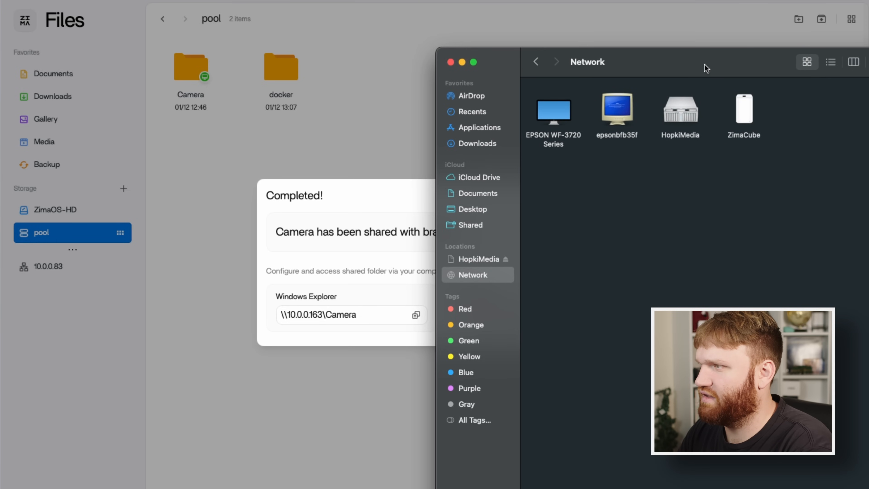
pyautogui.doubleClick(747, 132)
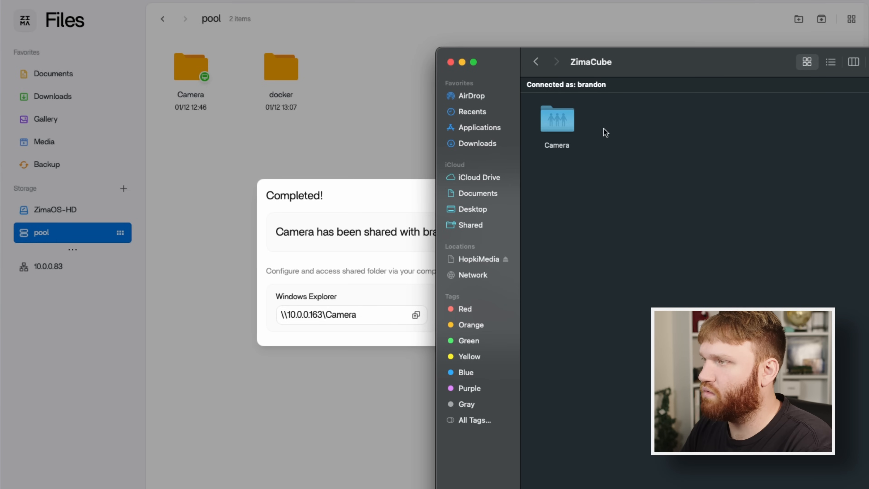
pyautogui.doubleClick(561, 131)
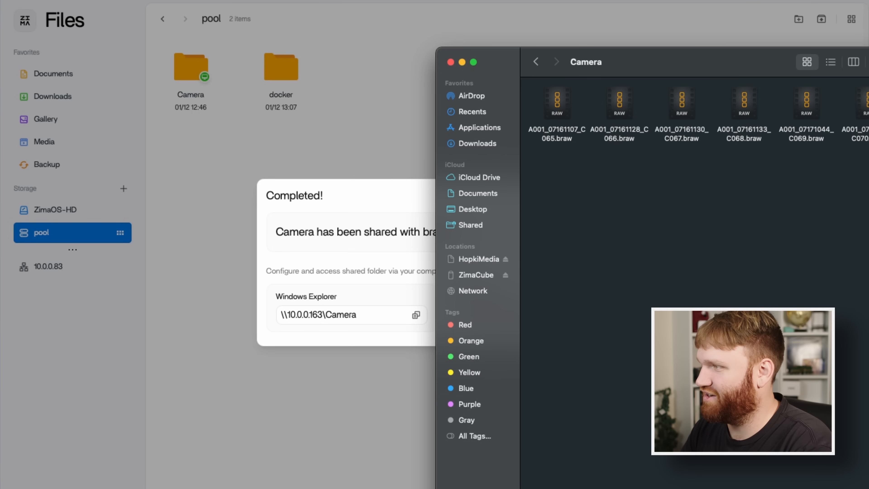
pyautogui.moveTo(865, 143)
pyautogui.mouseDown()
pyautogui.moveTo(539, 103)
pyautogui.moveTo(867, 142)
pyautogui.mouseUp()
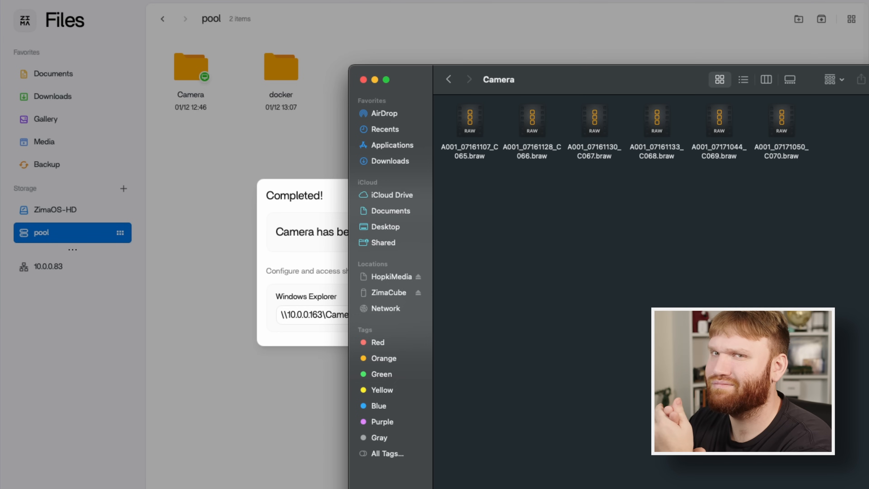
# Switch back to the ZimaOS browser window, close the samba share confirmation, and return to the dashboard.
pyautogui.click(330, 200)
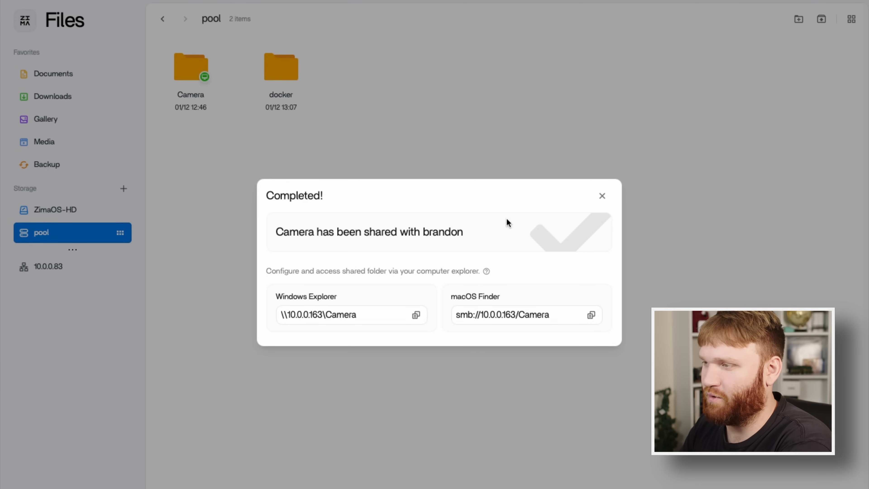
pyautogui.click(602, 198)
pyautogui.moveTo(407, 169); pyautogui.dragTo(334, 111)
pyautogui.moveTo(152, 44); pyautogui.dragTo(396, 102)
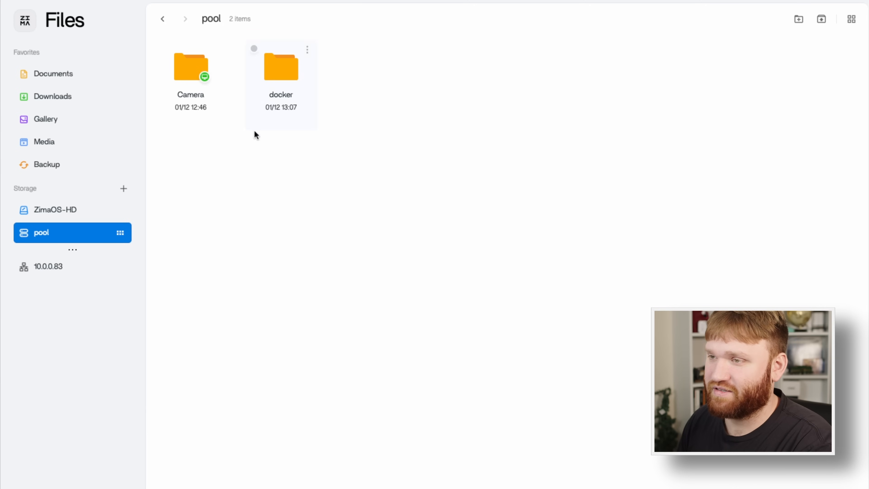
pyautogui.click(24, 21)
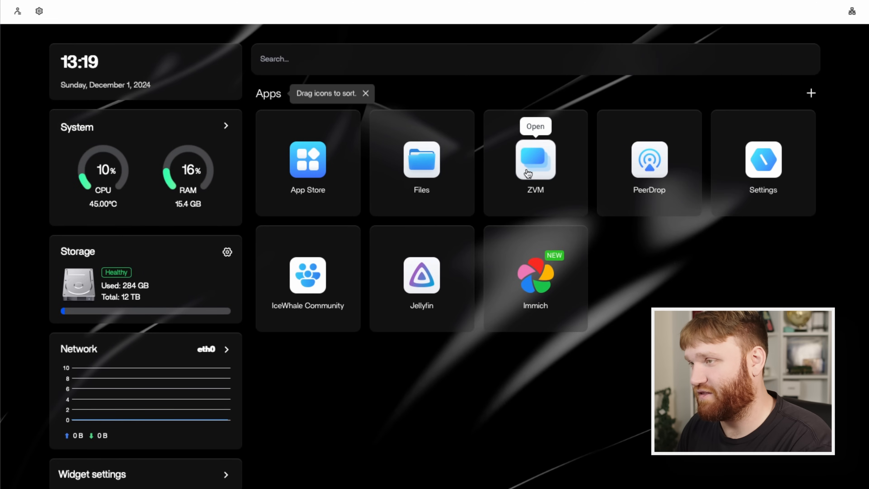